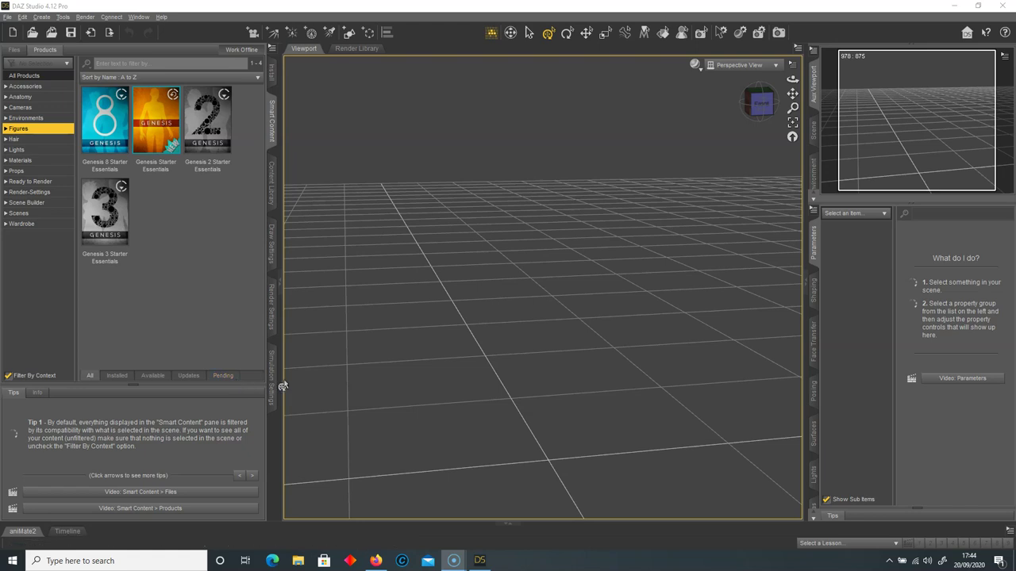
Load the Genesis 8 Basic Female figure from the Genesis 8 Starter Essentials into the scene, seen from the front
{"action": "left_click", "coordinate": [765, 109]}
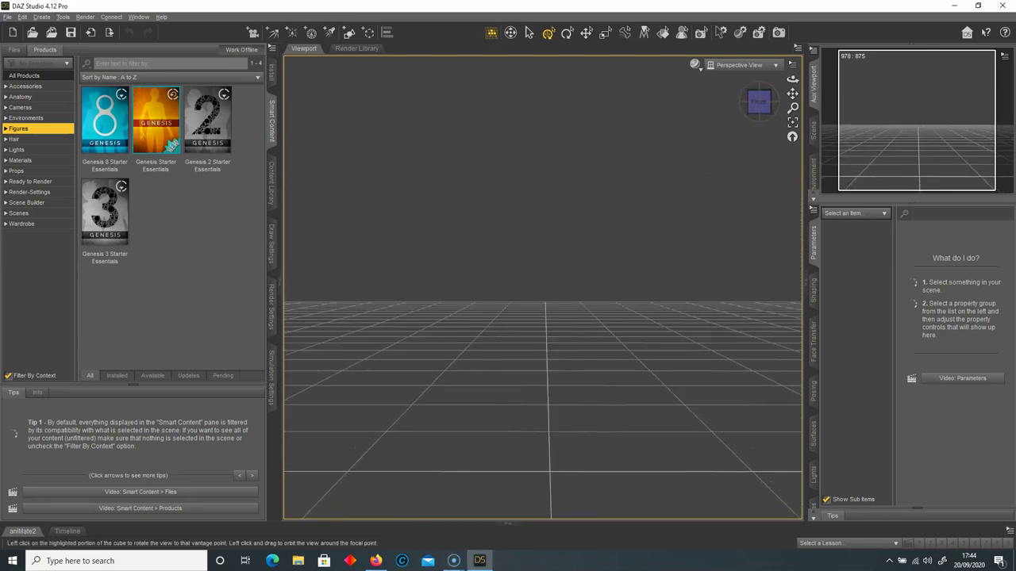
{"action": "left_click_drag", "start_coordinate": [792, 93], "coordinate": [766, 98]}
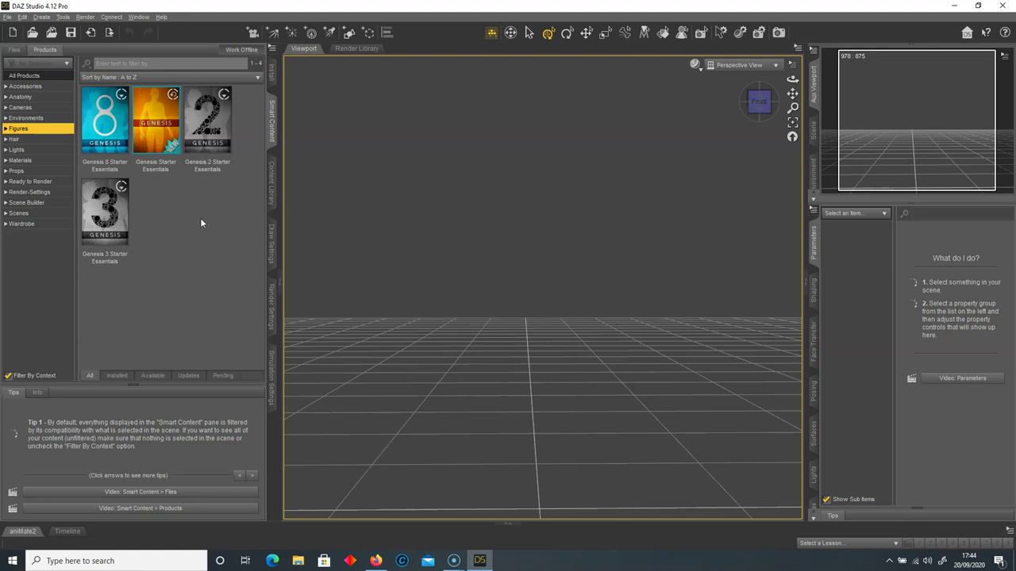
{"action": "double_click", "coordinate": [104, 121]}
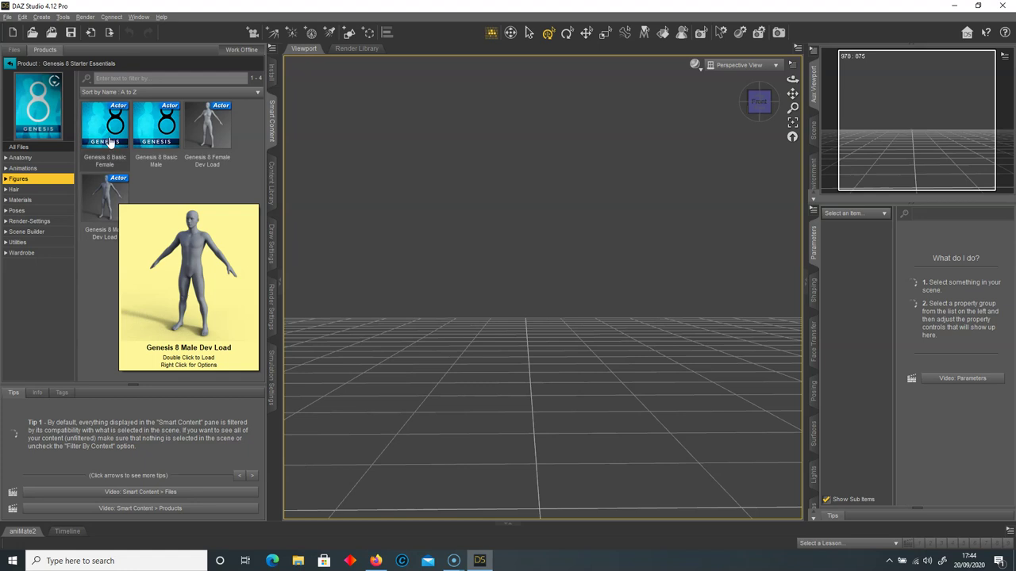
{"action": "mouse_move", "coordinate": [126, 139]}
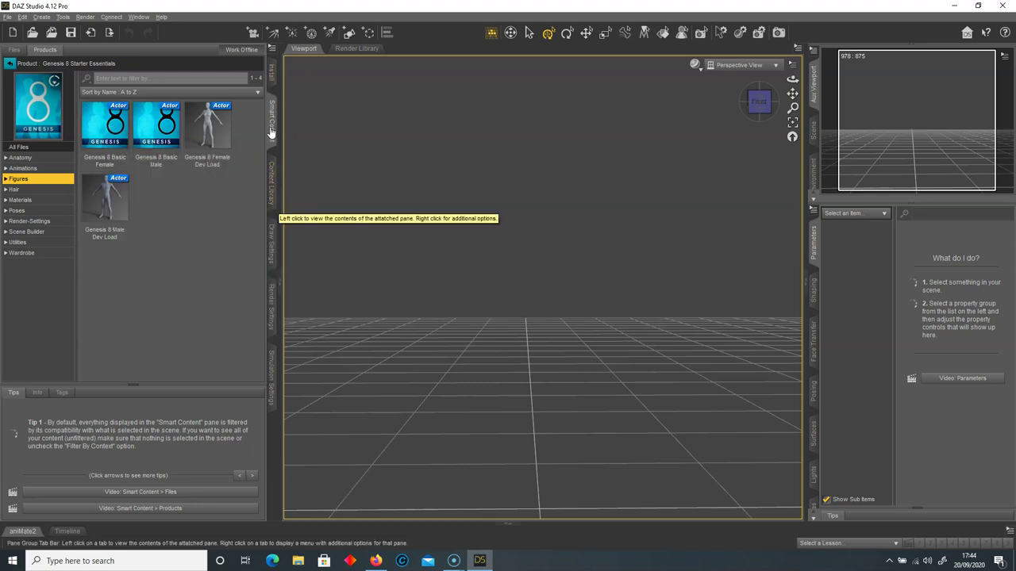
{"action": "double_click", "coordinate": [116, 162]}
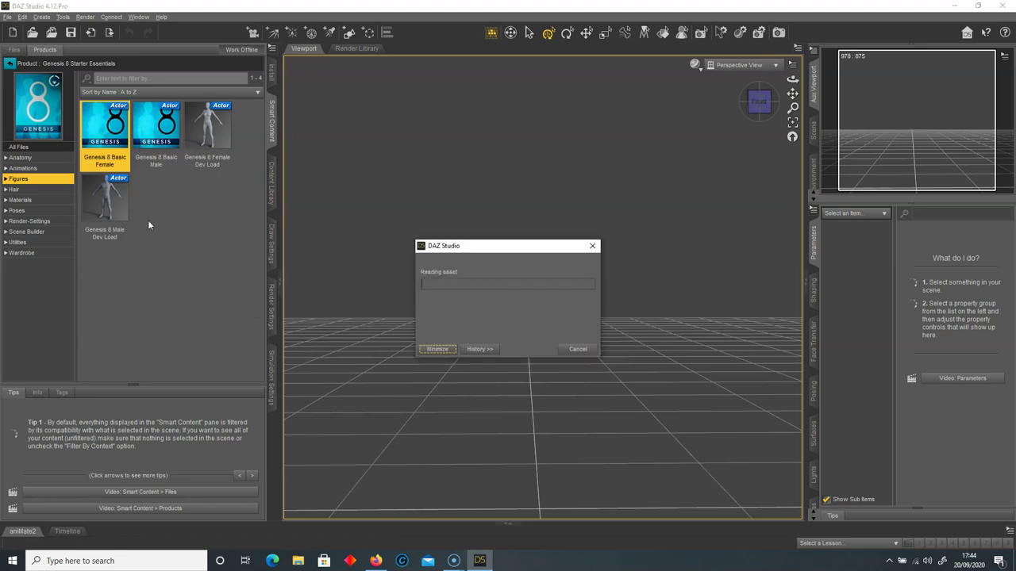
Examine the hair and wardrobe content of Genesis 8 Starter Essentials and all products available to install
{"action": "left_click", "coordinate": [15, 189]}
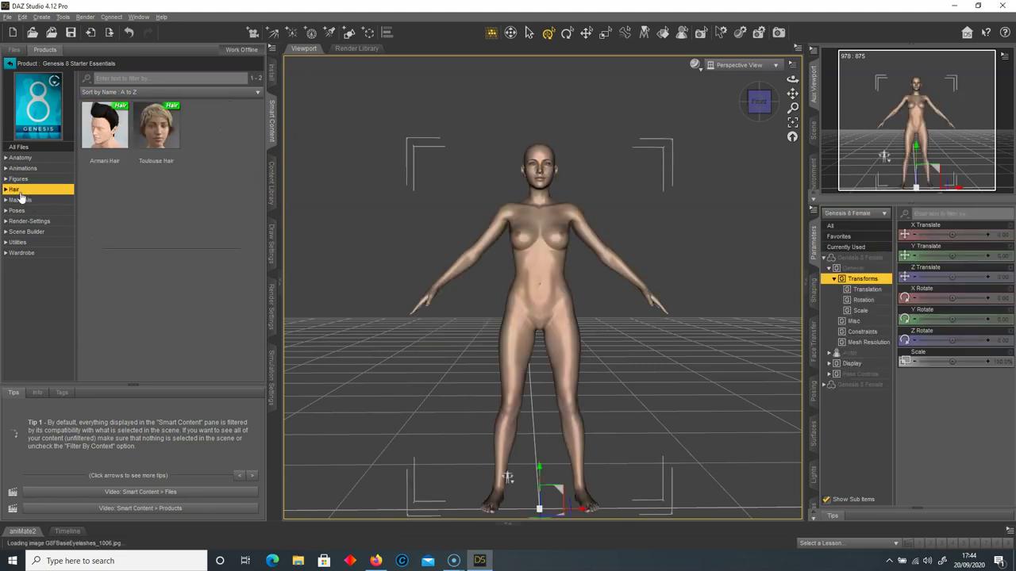
{"action": "left_click", "coordinate": [24, 254]}
{"action": "left_click", "coordinate": [16, 189]}
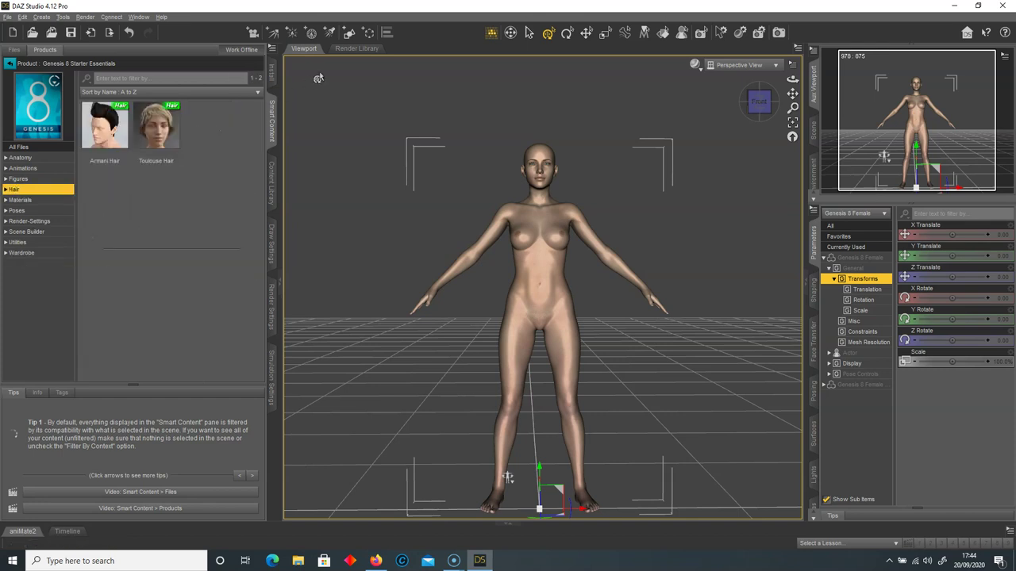
{"action": "left_click", "coordinate": [272, 69]}
{"action": "left_click", "coordinate": [119, 135]}
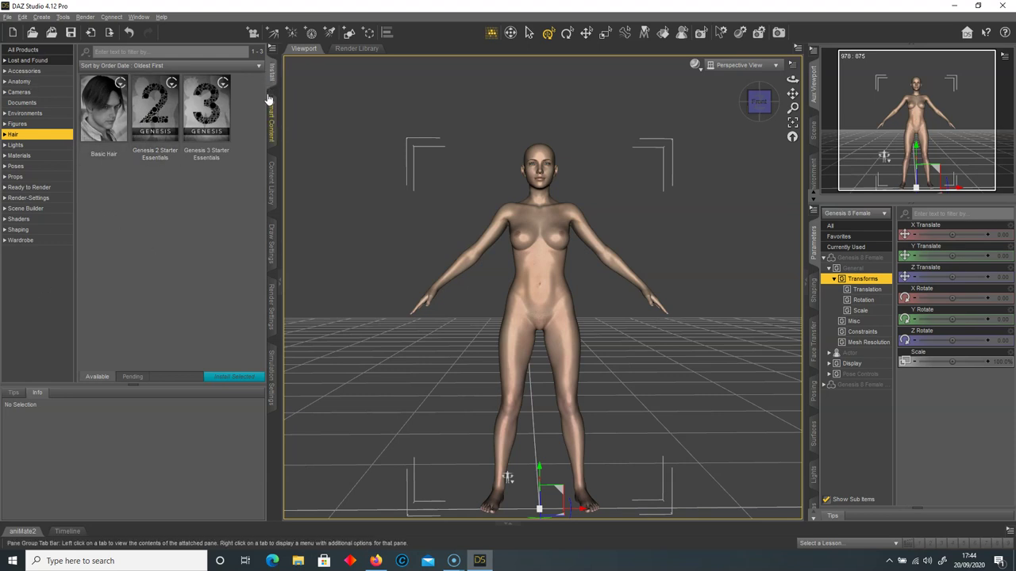
{"action": "left_click", "coordinate": [26, 52]}
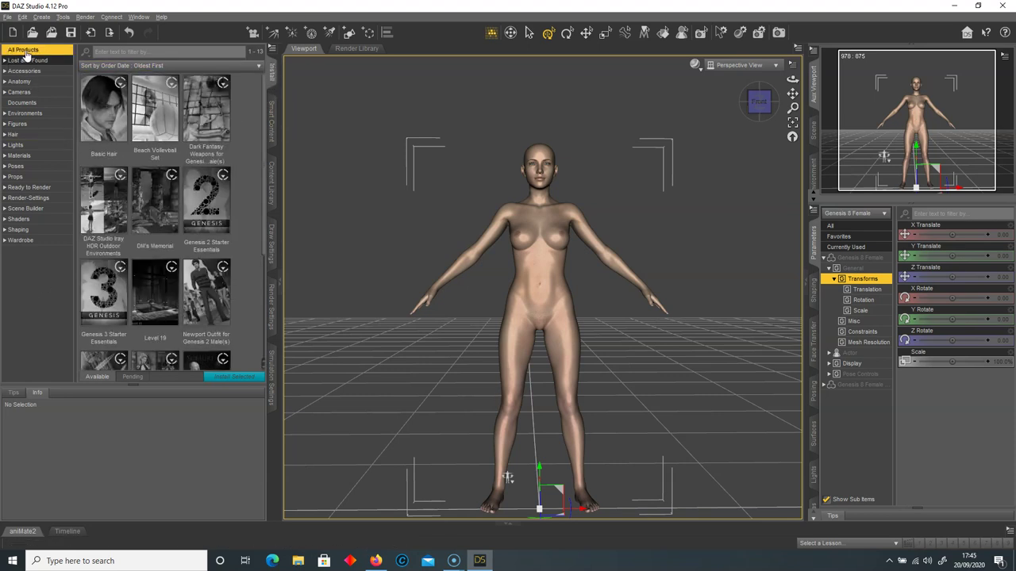
{"action": "left_click_drag", "start_coordinate": [265, 131], "coordinate": [248, 247]}
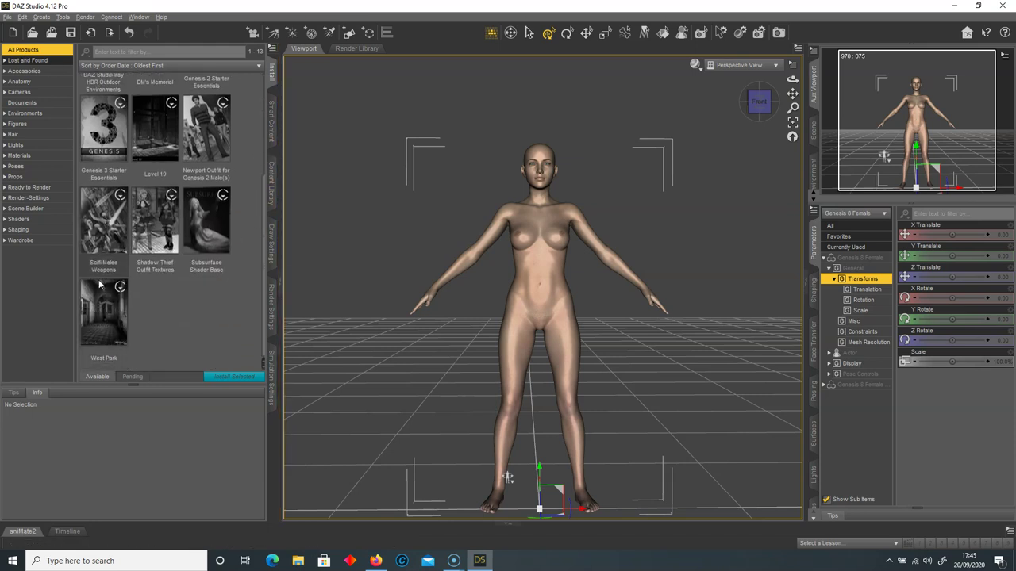
{"action": "scroll", "coordinate": [137, 184], "scroll_direction": "up", "scroll_amount": 2}
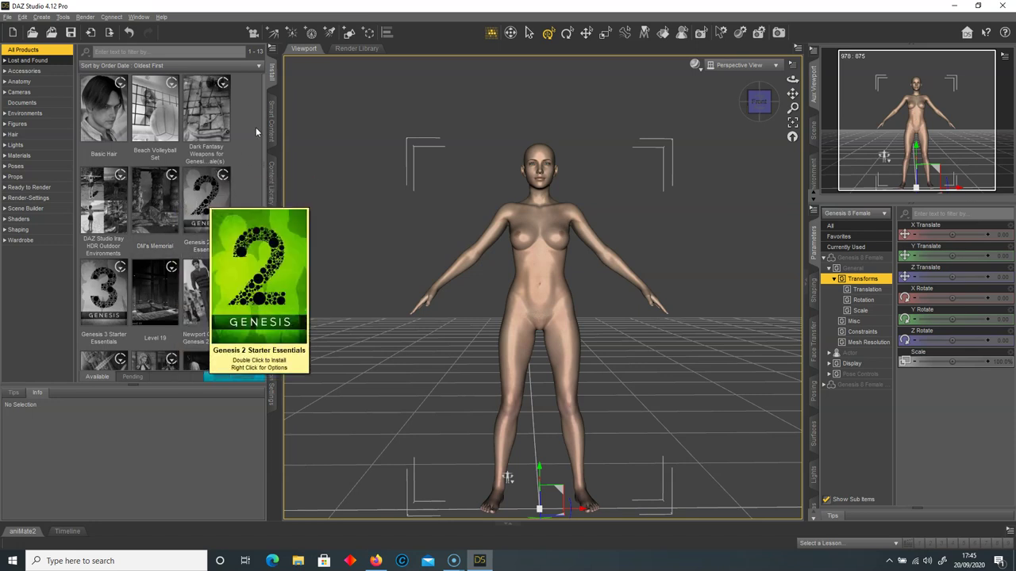
{"action": "mouse_move", "coordinate": [265, 135]}
{"action": "left_mouse_down"}
{"action": "mouse_move", "coordinate": [240, 206]}
{"action": "mouse_move", "coordinate": [261, 127]}
{"action": "left_mouse_up"}
{"action": "left_click_drag", "start_coordinate": [758, 102], "coordinate": [778, 112]}
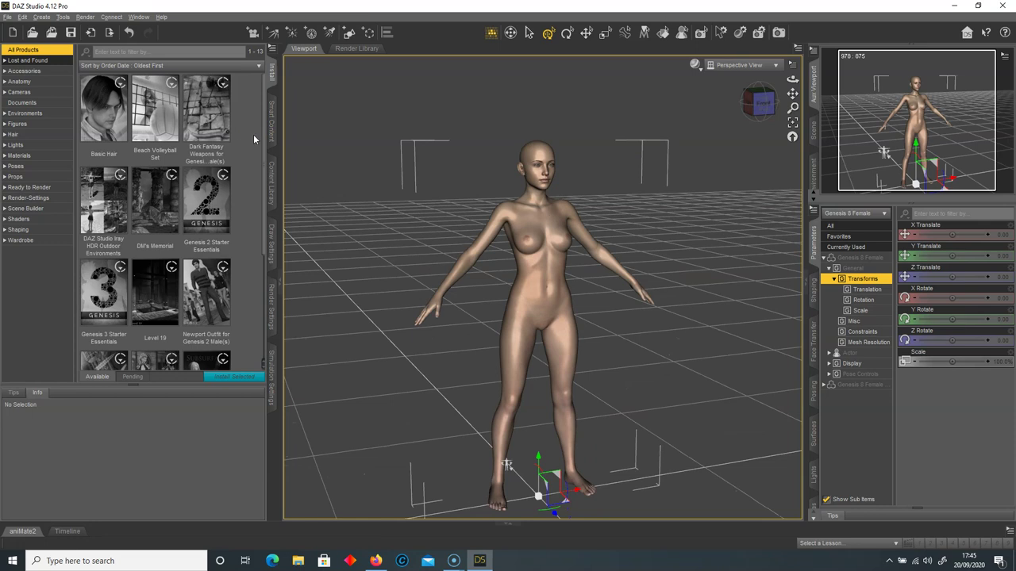
Load the Charm Hair item from the content library's products onto the Genesis 8 Female figure
{"action": "left_click", "coordinate": [273, 191]}
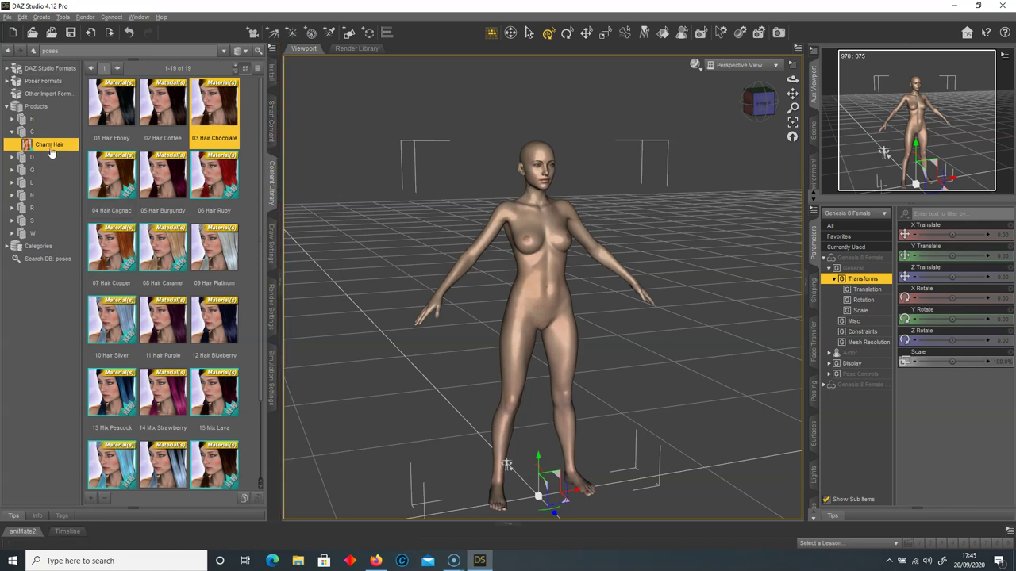
{"action": "left_click", "coordinate": [42, 110]}
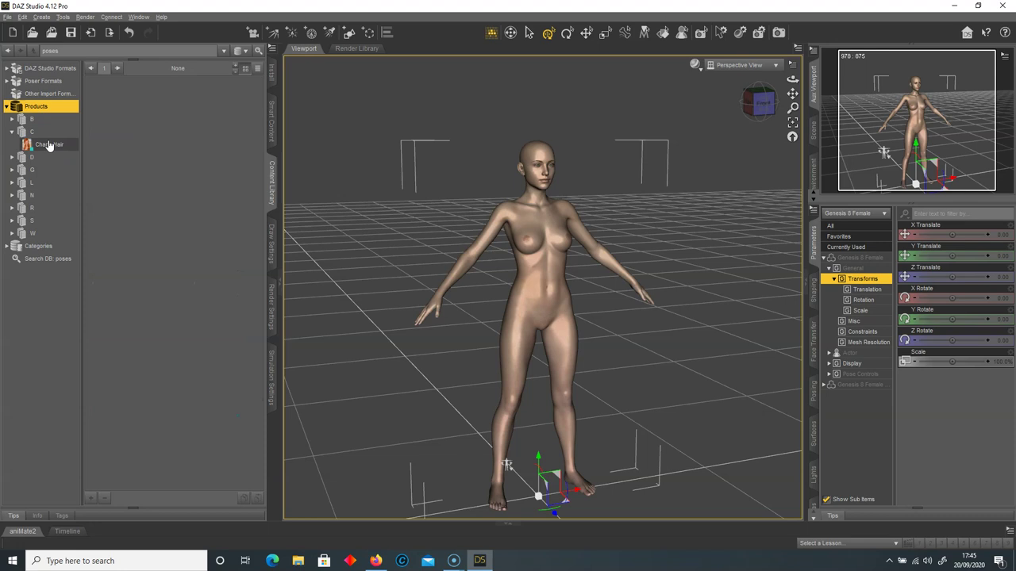
{"action": "left_click", "coordinate": [49, 145]}
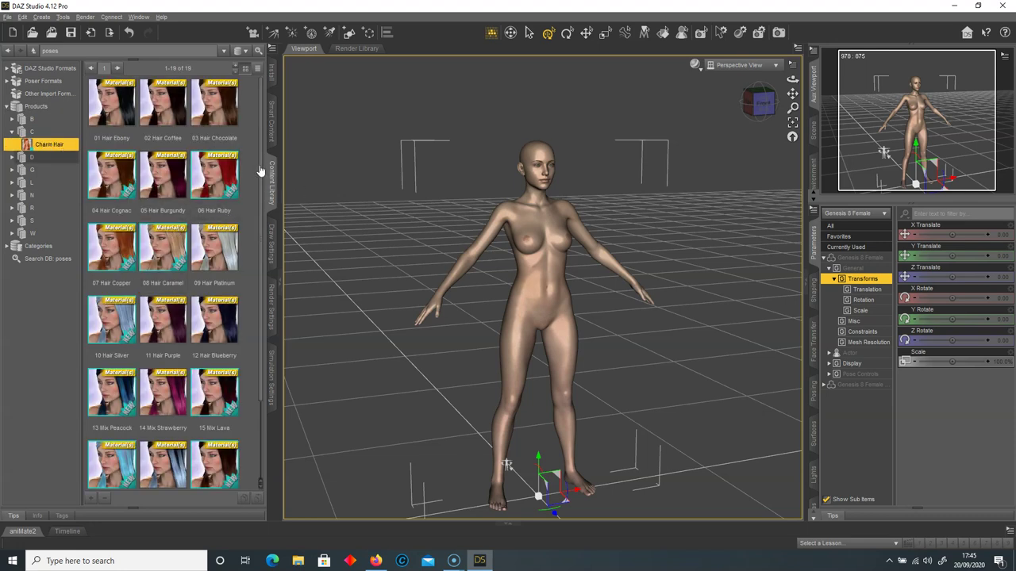
{"action": "left_click", "coordinate": [274, 125]}
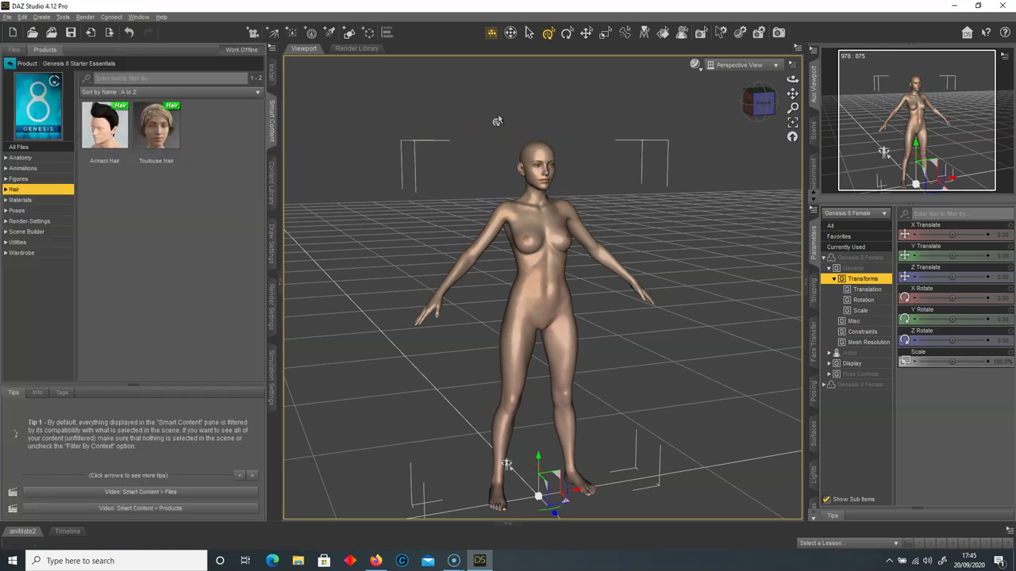
{"action": "left_click", "coordinate": [270, 176]}
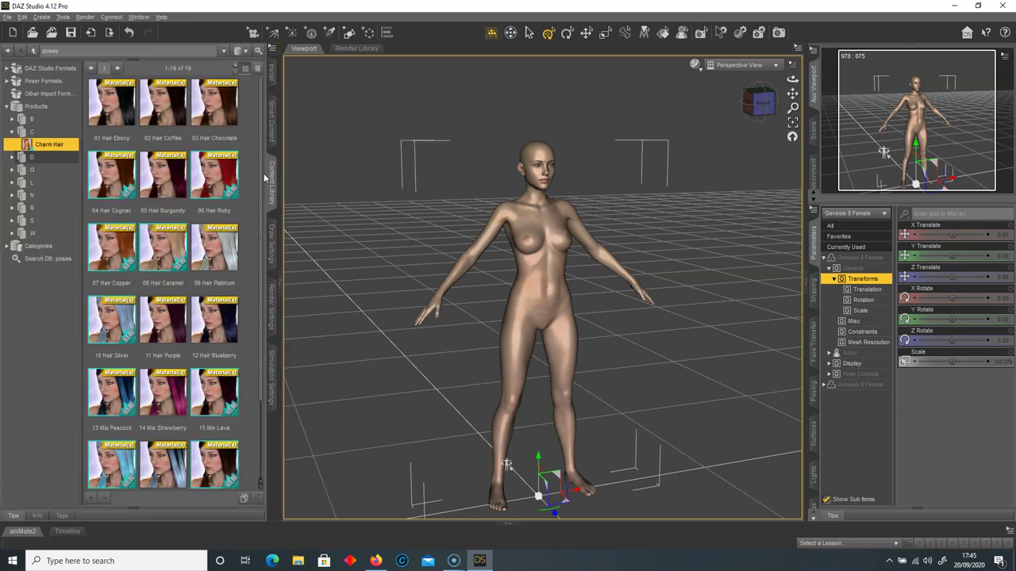
{"action": "scroll", "coordinate": [256, 239], "scroll_direction": "down", "scroll_amount": 3}
{"action": "double_click", "coordinate": [111, 449]}
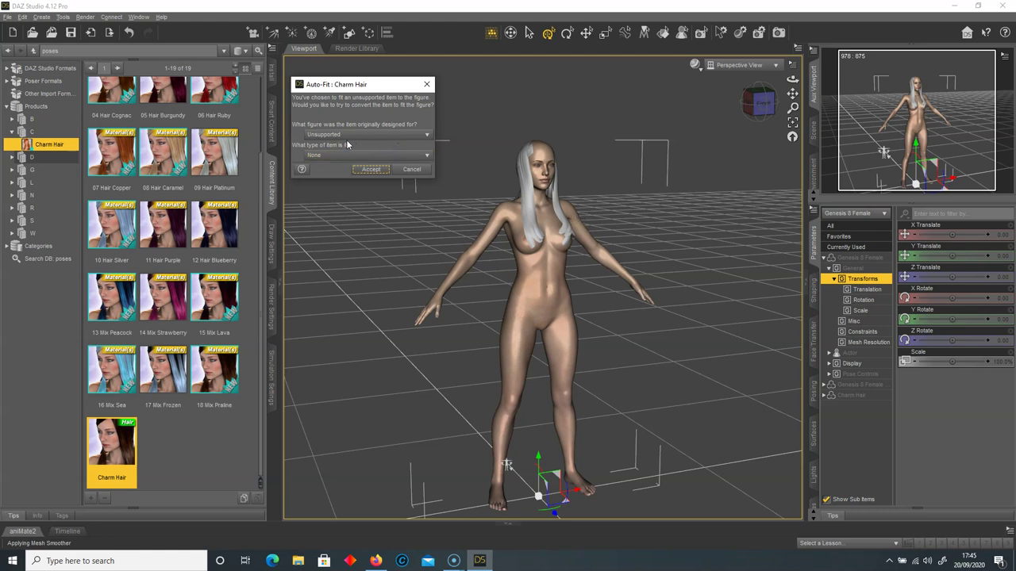
Auto-fit the Charm Hair as an item designed for Genesis, with the item type Hair/Shoulder Length Hair
{"action": "left_click", "coordinate": [337, 136]}
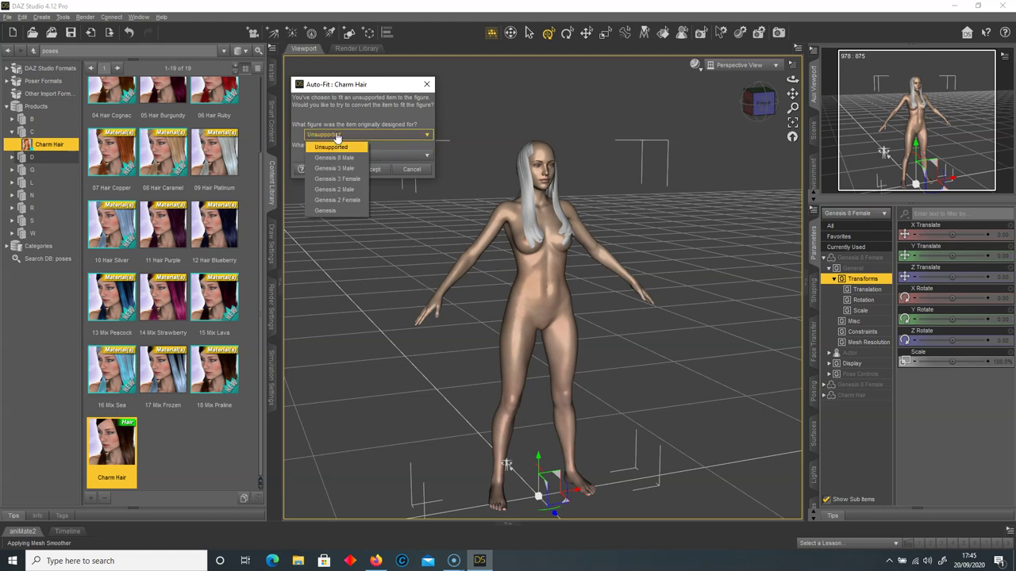
{"action": "left_click", "coordinate": [336, 211]}
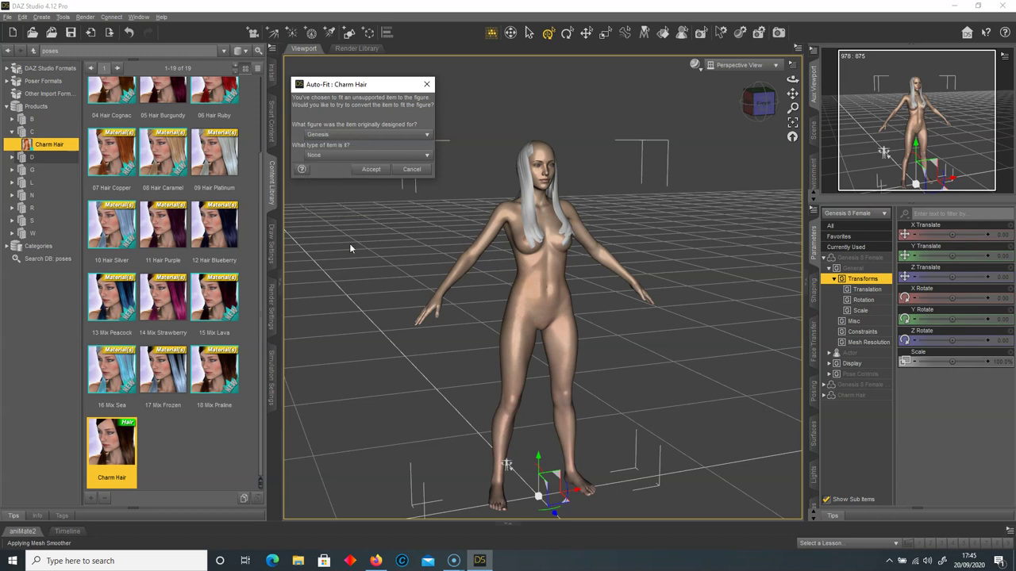
{"action": "left_click", "coordinate": [336, 158]}
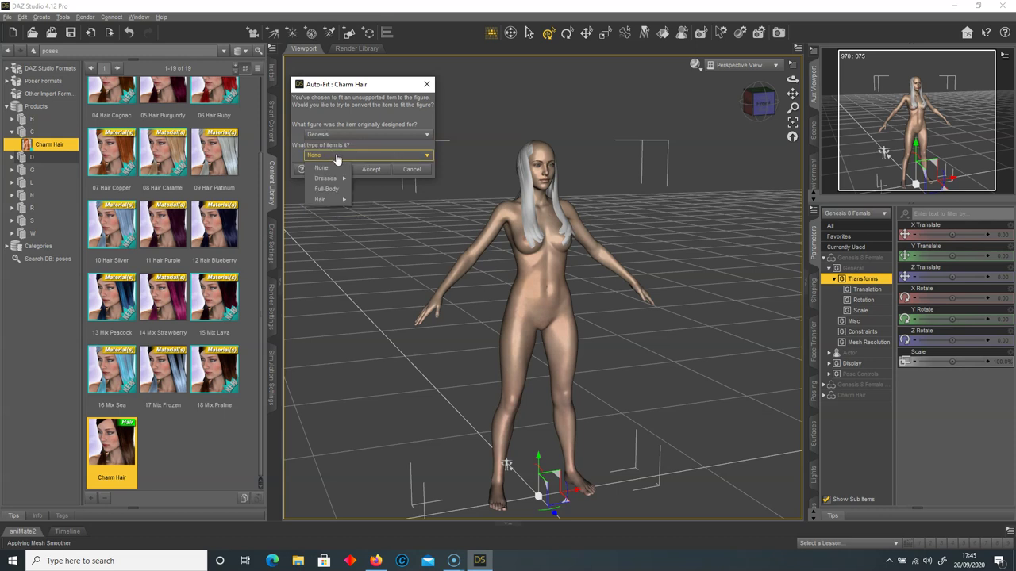
{"action": "mouse_move", "coordinate": [332, 199]}
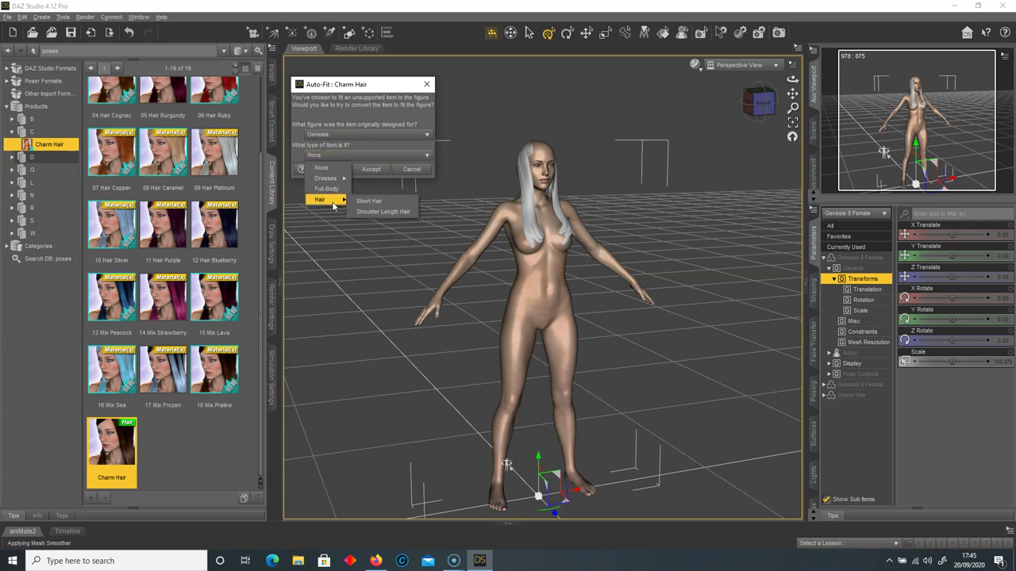
{"action": "left_click", "coordinate": [384, 212]}
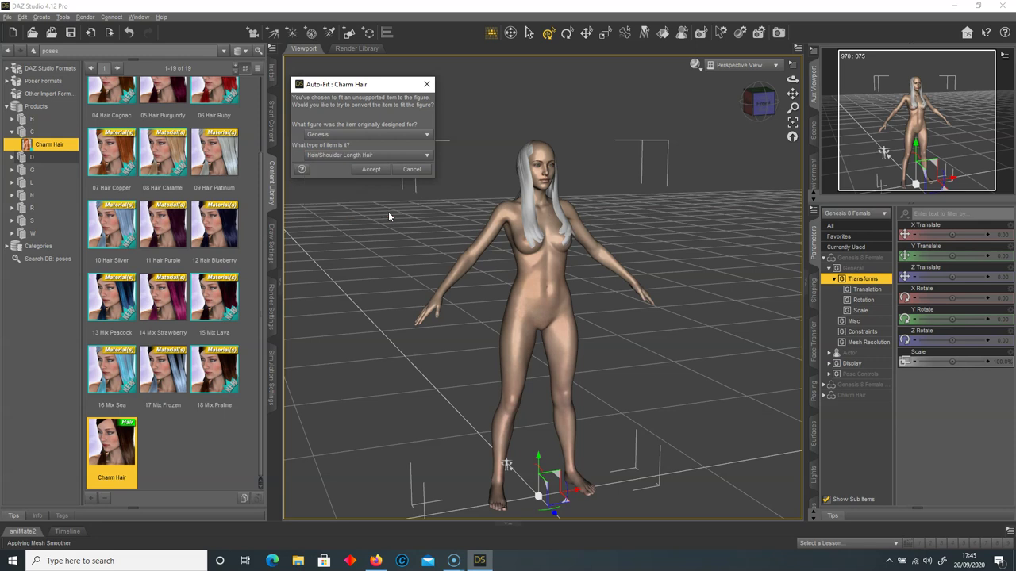
{"action": "left_click", "coordinate": [371, 170]}
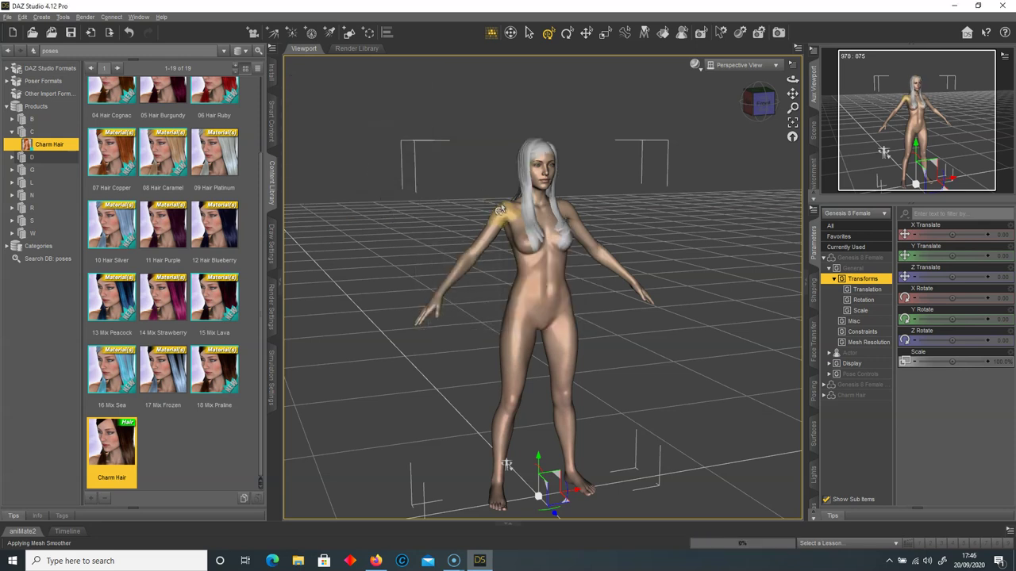
Preview the figure's head in the Smooth Shaded draw style and return the viewport to Texture Shaded
{"action": "left_click_drag", "start_coordinate": [758, 102], "coordinate": [792, 159]}
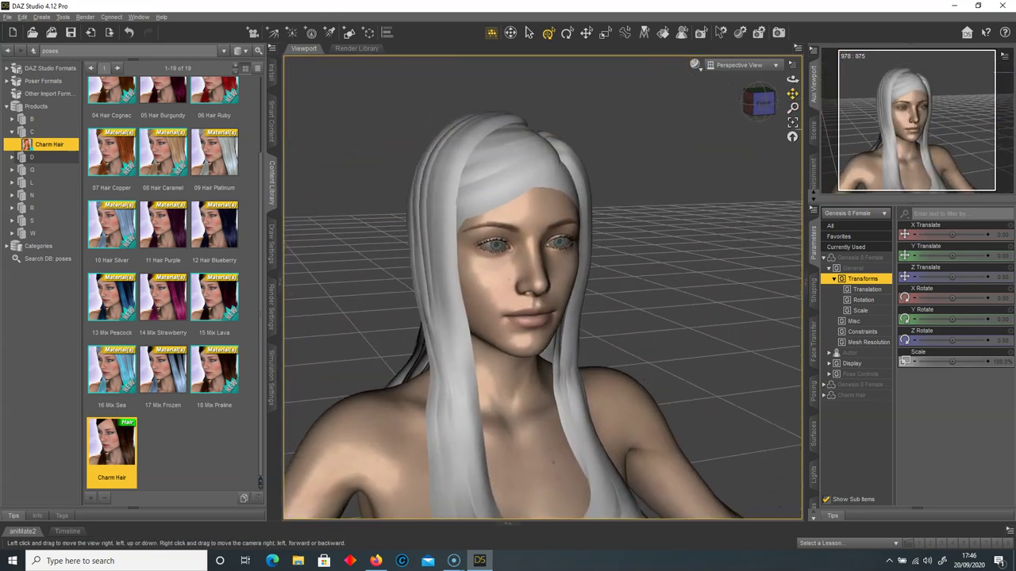
{"action": "left_click", "coordinate": [698, 66]}
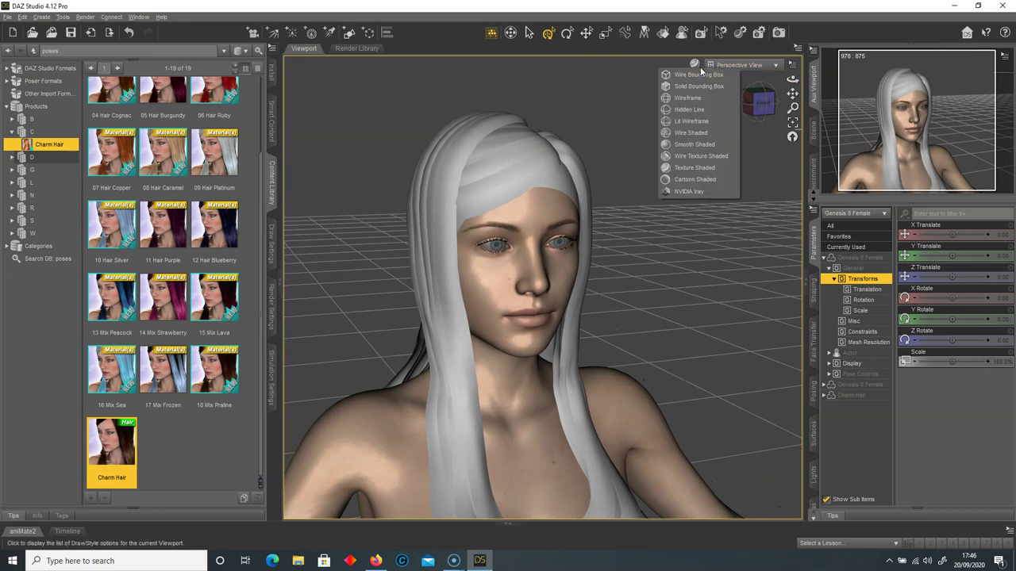
{"action": "left_click", "coordinate": [695, 145]}
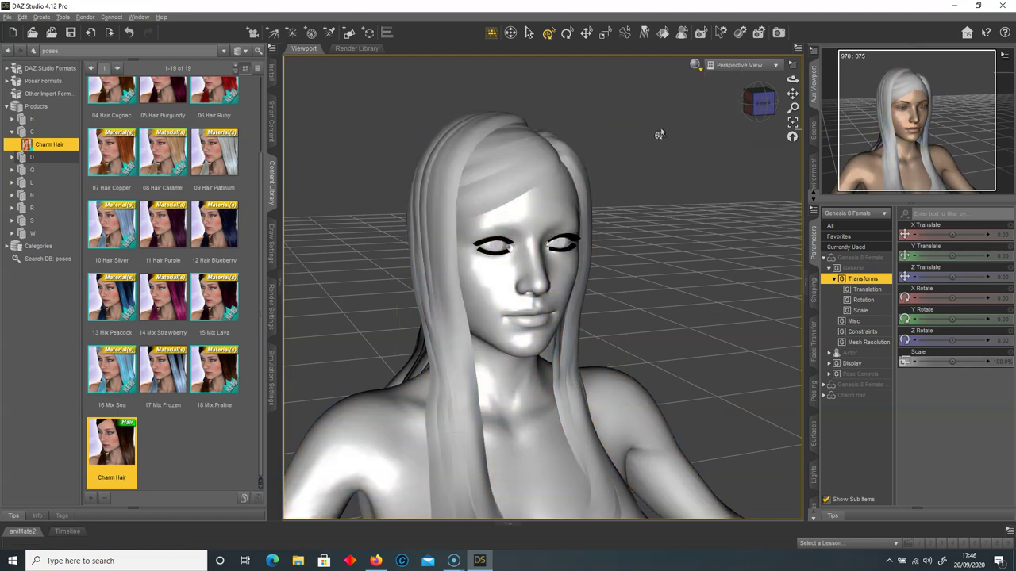
{"action": "left_click", "coordinate": [698, 68]}
{"action": "left_click", "coordinate": [698, 172]}
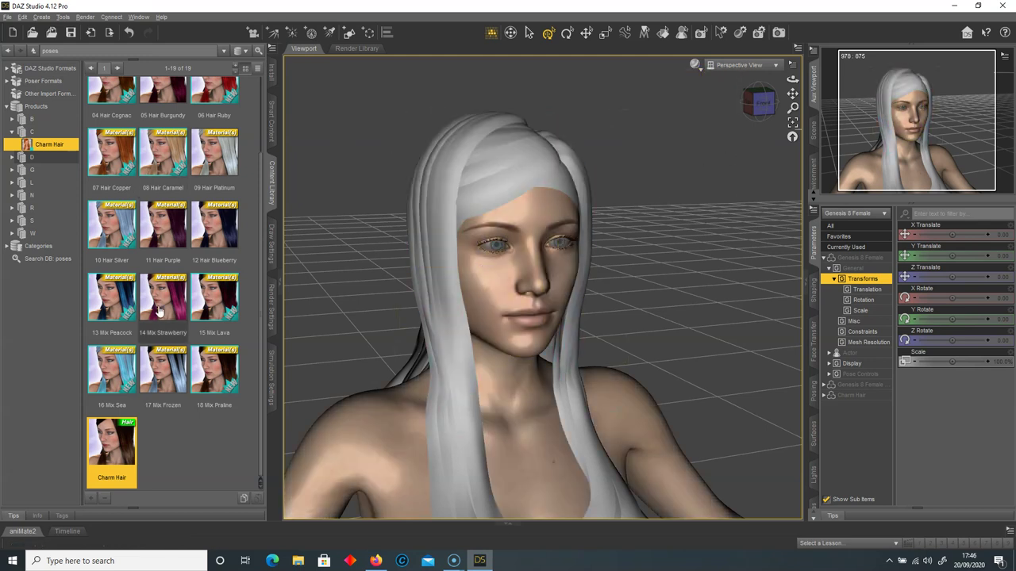
Apply the 03 Hair Chocolate material to the figure's Charm Hair
{"action": "scroll", "coordinate": [159, 311], "scroll_direction": "up", "scroll_amount": 2}
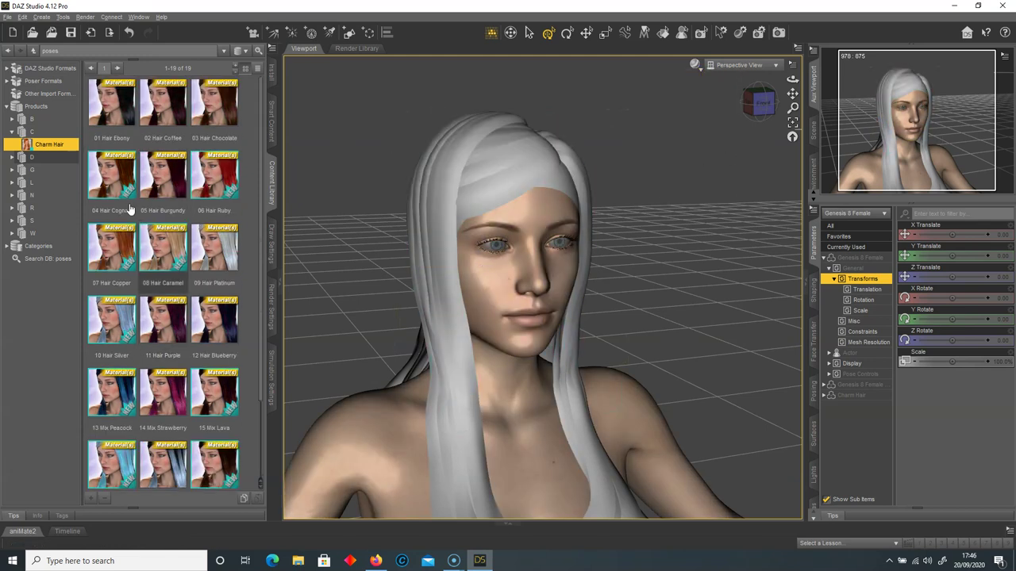
{"action": "right_click", "coordinate": [484, 124]}
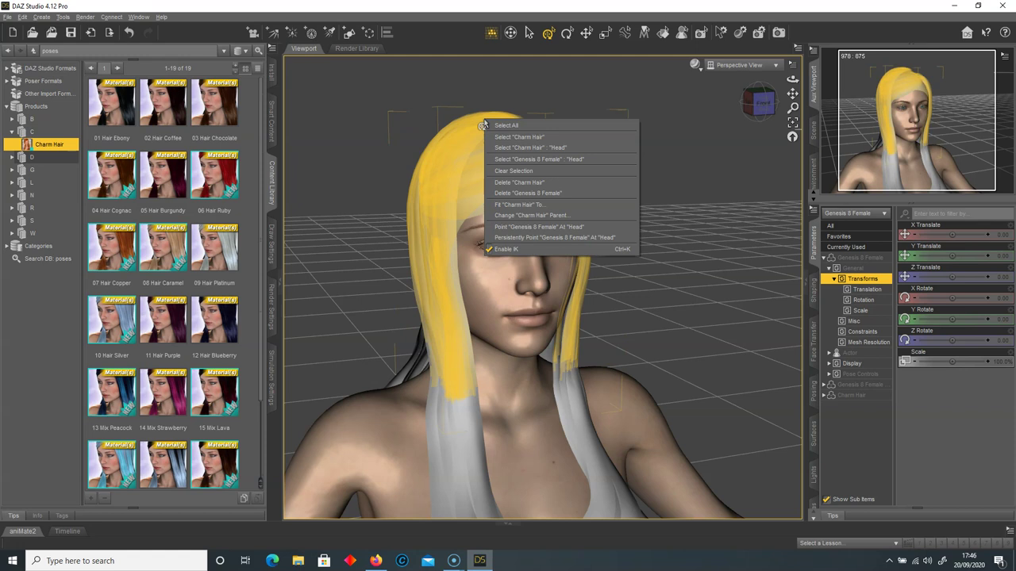
{"action": "left_click", "coordinate": [521, 137]}
{"action": "double_click", "coordinate": [223, 111]}
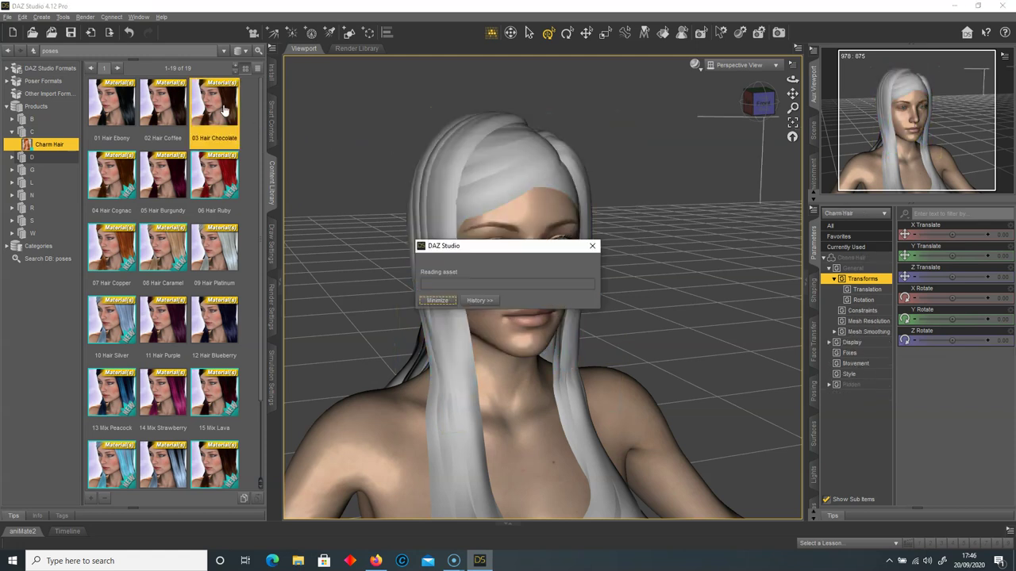
{"action": "left_click_drag", "start_coordinate": [757, 102], "coordinate": [794, 92]}
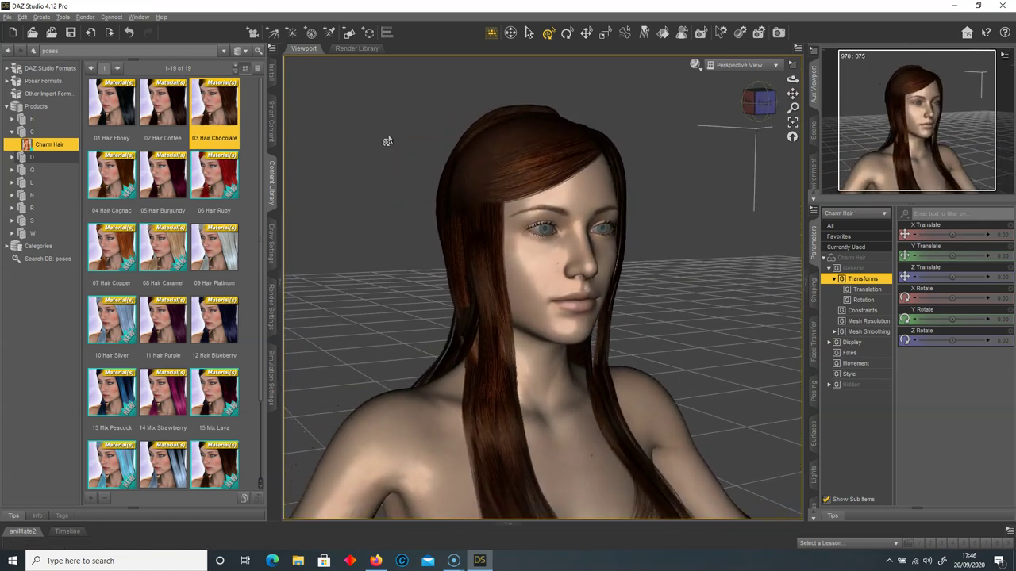
Browse the Genesis 8 Starter Essentials poses in the Smart Content to the standing and walking base poses
{"action": "left_click", "coordinate": [271, 127]}
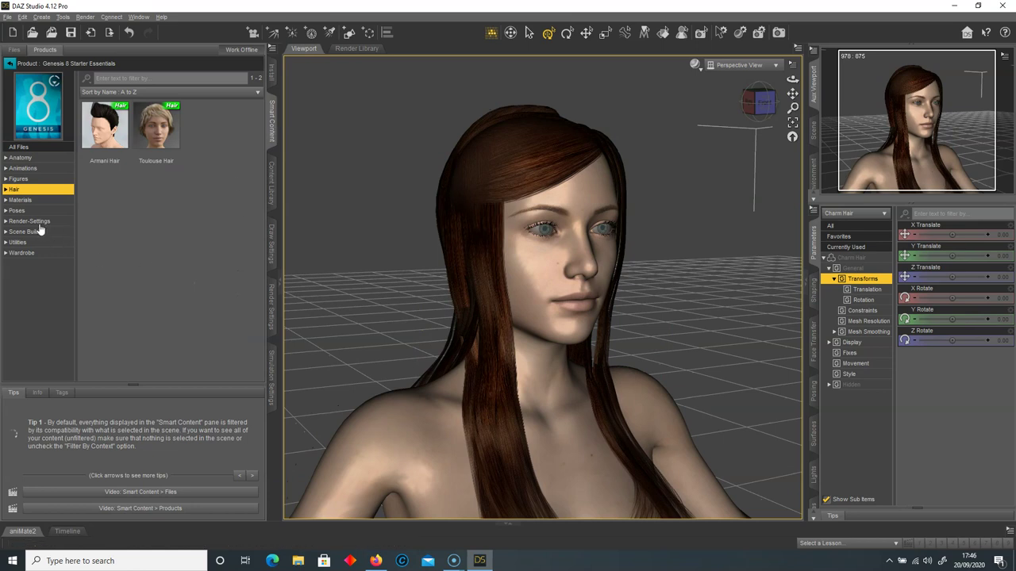
{"action": "left_click", "coordinate": [17, 211]}
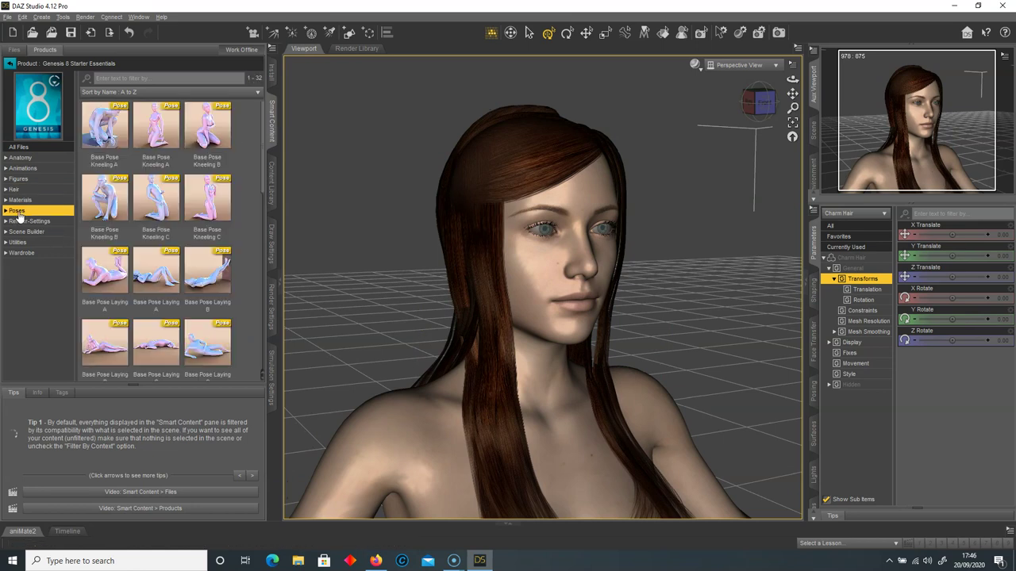
{"action": "scroll", "coordinate": [143, 270], "scroll_direction": "down", "scroll_amount": 5}
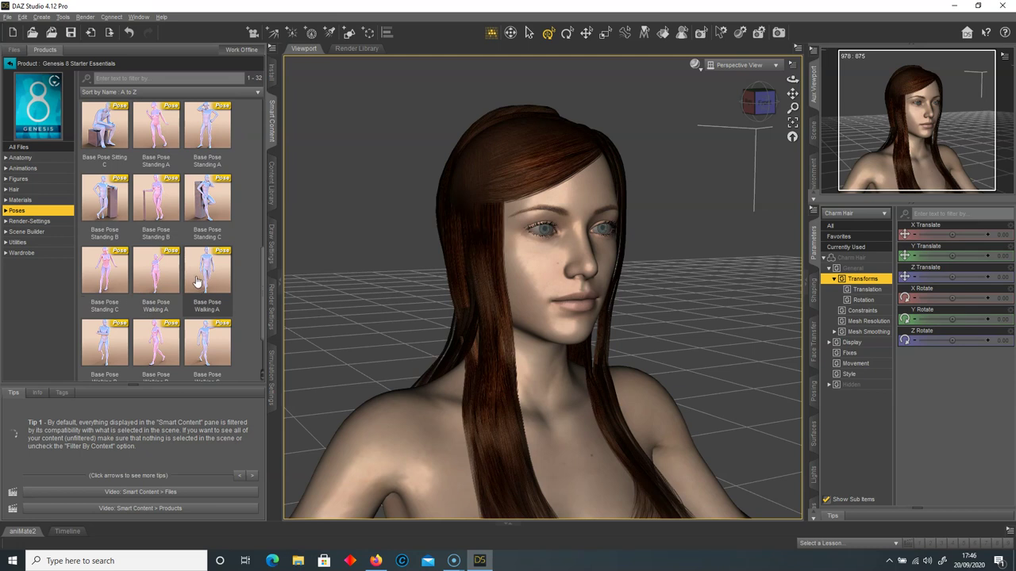
Try to apply Base Pose Standing C and Base Pose Walking A without the Genesis 8 Female figure selected
{"action": "double_click", "coordinate": [103, 269]}
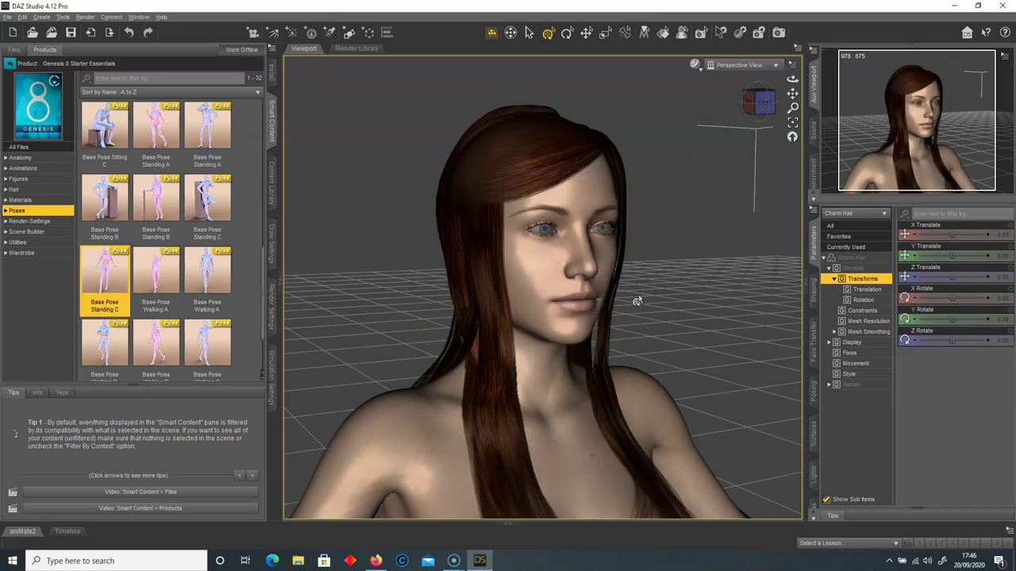
{"action": "left_click", "coordinate": [796, 201]}
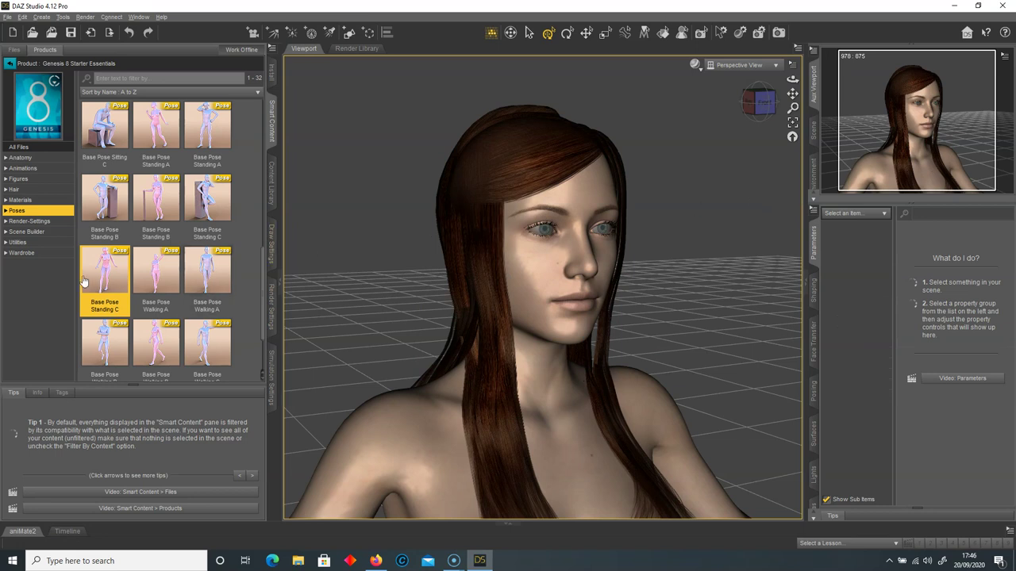
{"action": "double_click", "coordinate": [104, 274]}
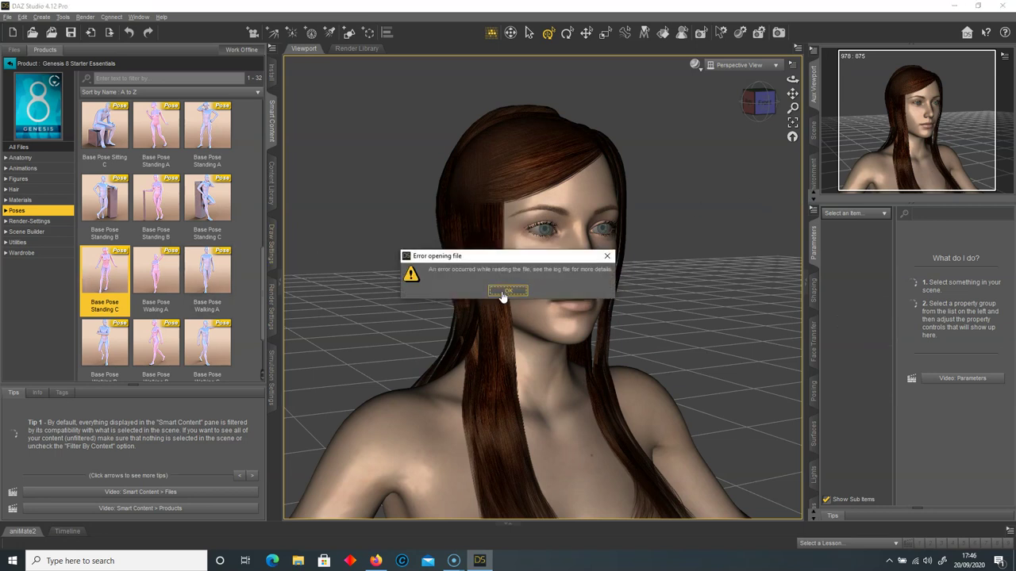
{"action": "left_click", "coordinate": [508, 291]}
{"action": "double_click", "coordinate": [165, 278]}
{"action": "left_click", "coordinate": [504, 292]}
Select the Genesis 8 Female figure, apply Base Pose Standing C to it and frame its body from the front
{"action": "right_click", "coordinate": [568, 408]}
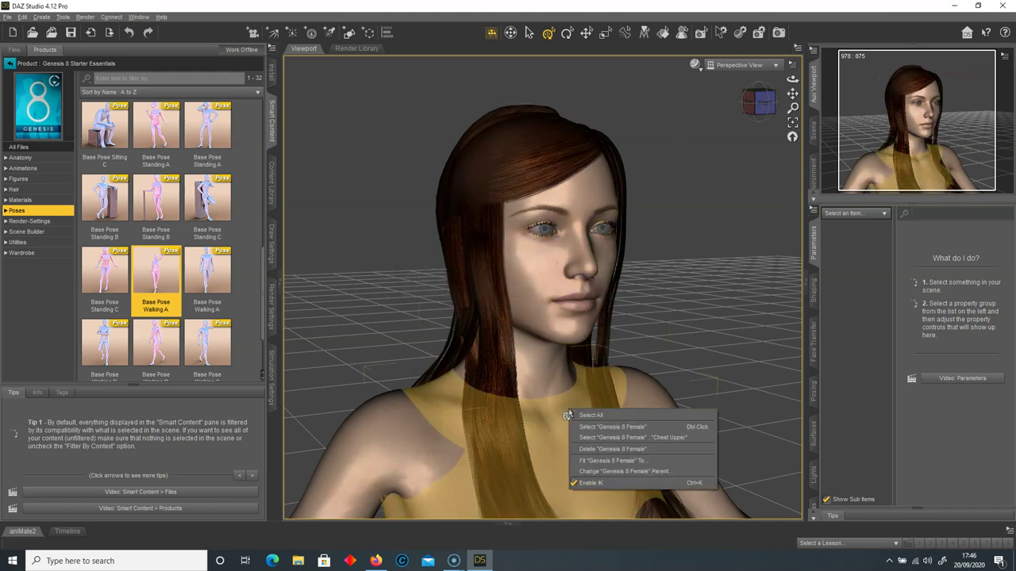
{"action": "left_click", "coordinate": [591, 428]}
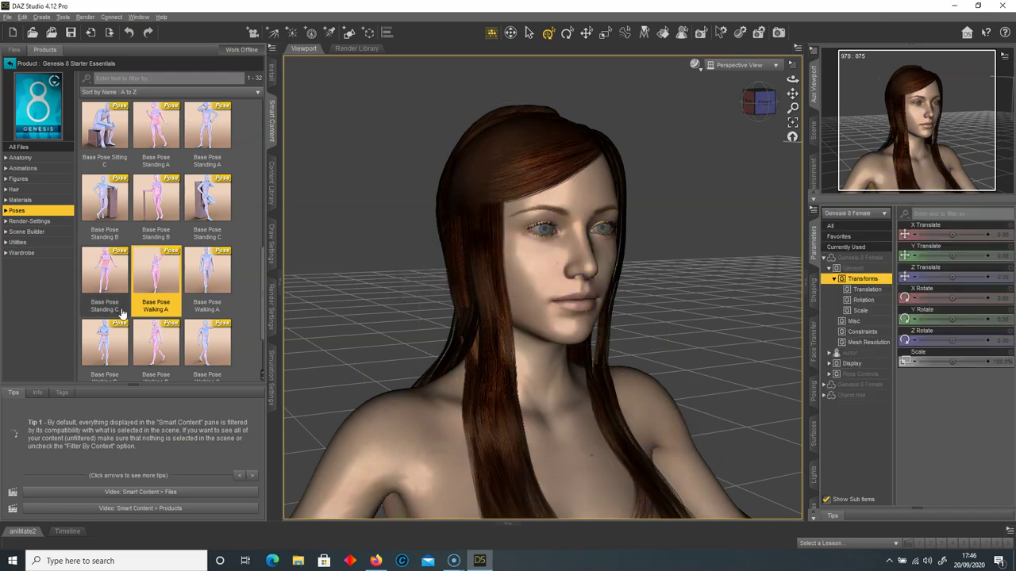
{"action": "double_click", "coordinate": [104, 274]}
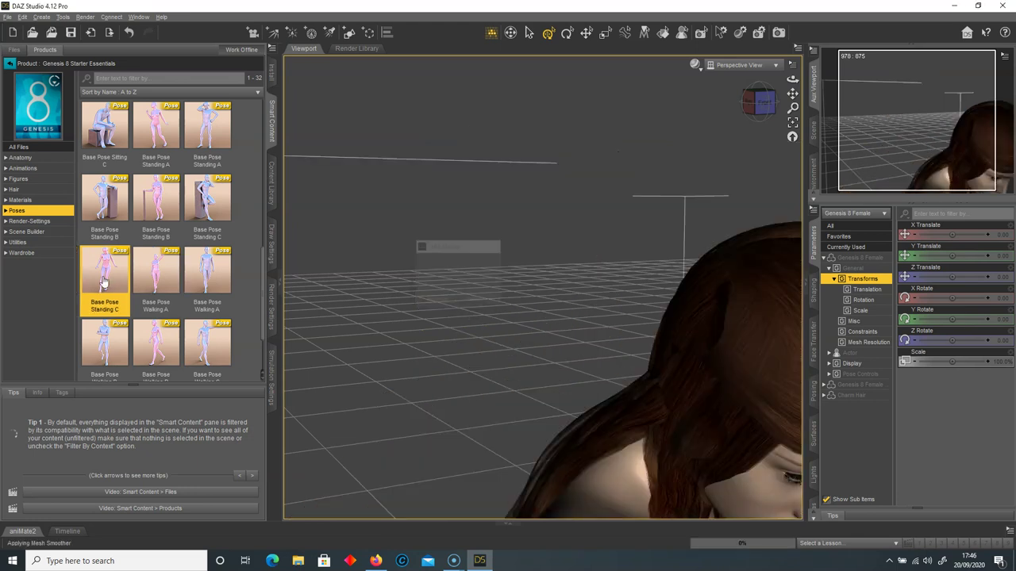
{"action": "key", "text": "f"}
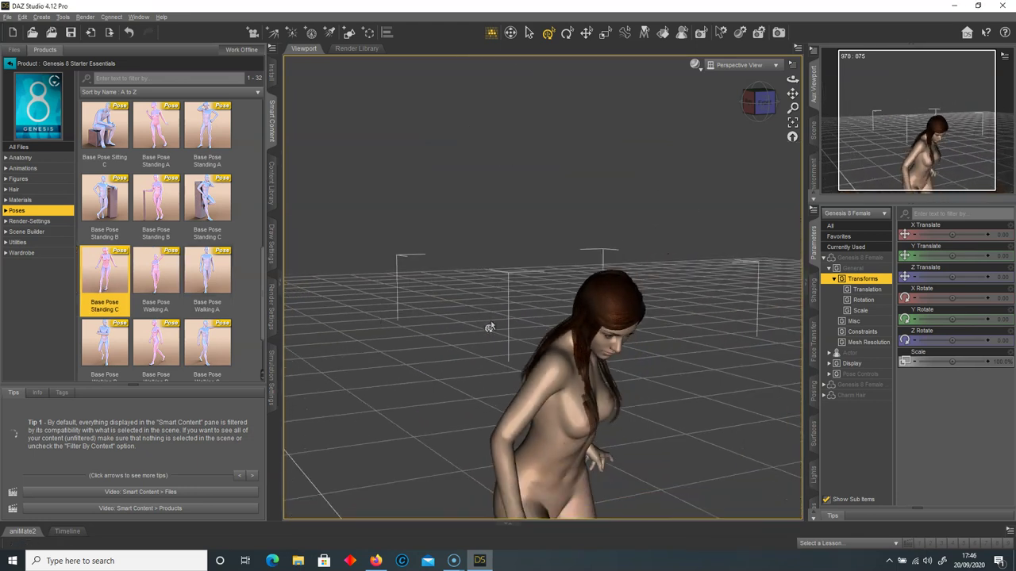
{"action": "left_click", "coordinate": [765, 101]}
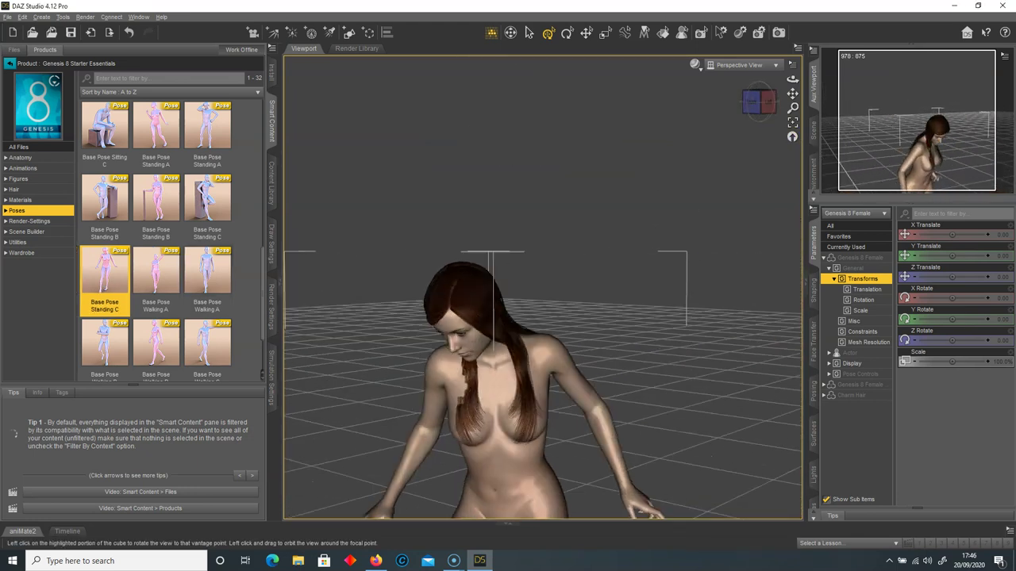
{"action": "left_click_drag", "start_coordinate": [792, 94], "coordinate": [301, 352]}
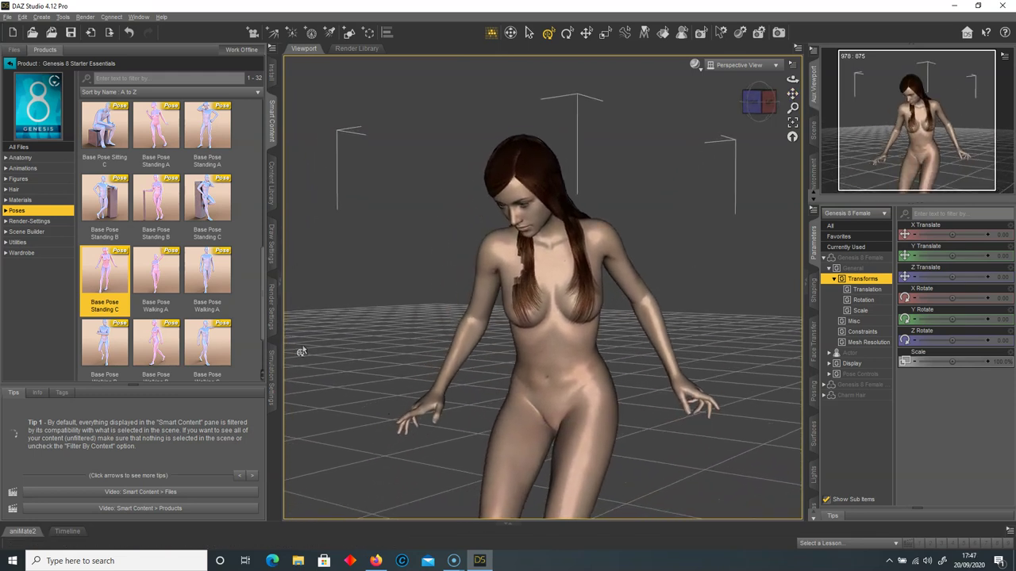
{"action": "left_click", "coordinate": [362, 203]}
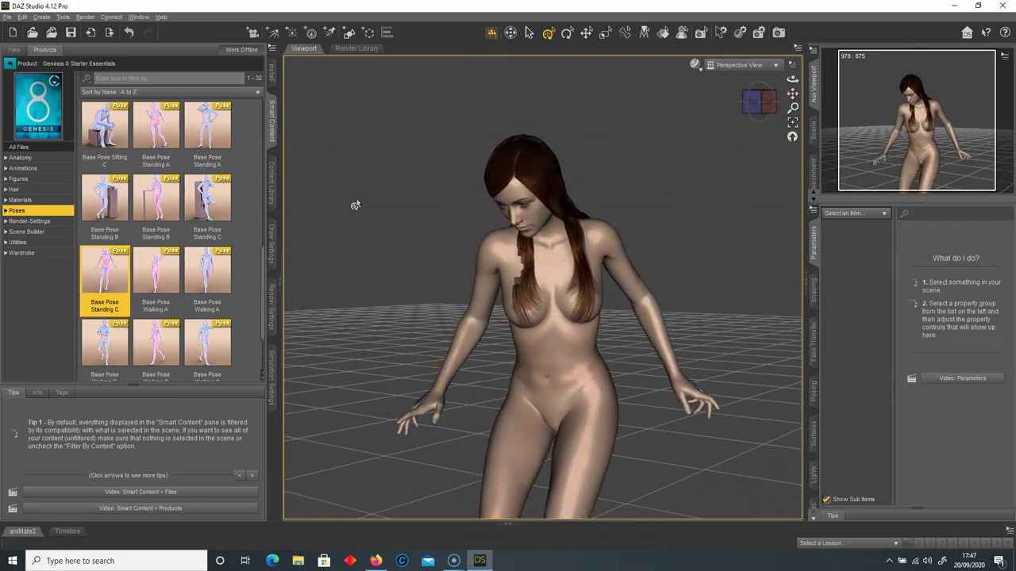
{"action": "right_click", "coordinate": [561, 285]}
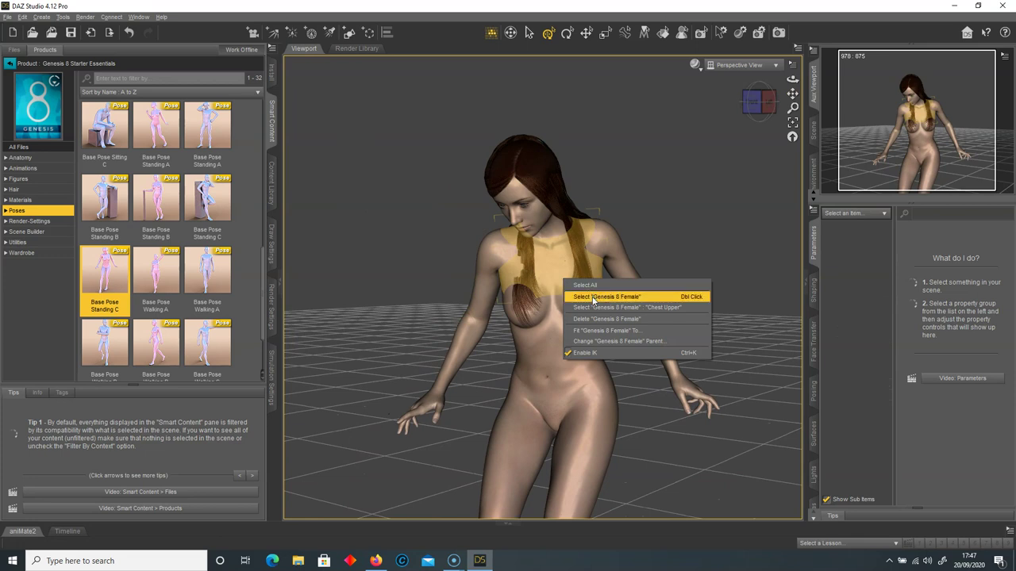
{"action": "left_click", "coordinate": [335, 169]}
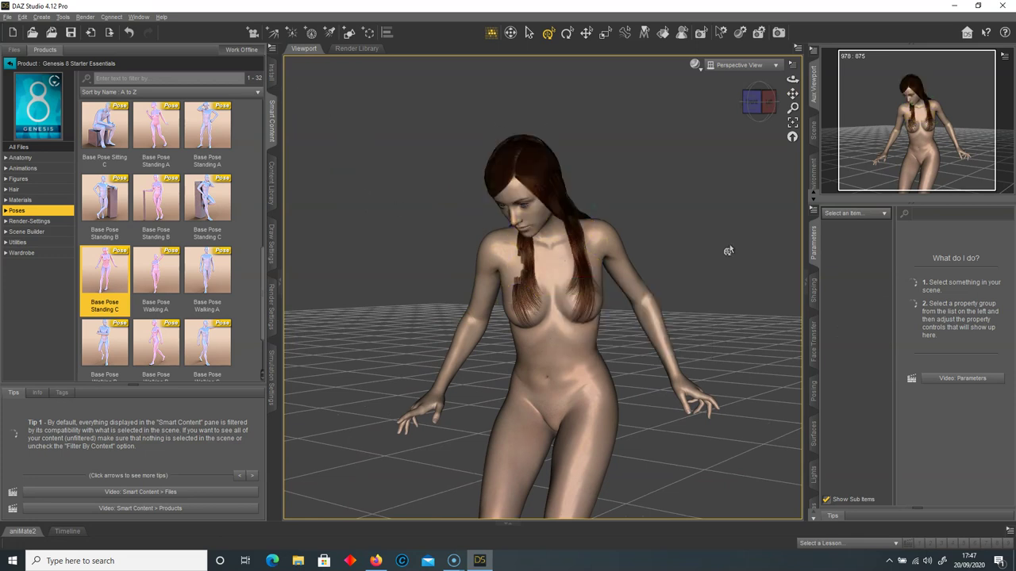
{"action": "mouse_move", "coordinate": [754, 103]}
{"action": "left_mouse_down"}
{"action": "mouse_move", "coordinate": [798, 88]}
{"action": "mouse_move", "coordinate": [760, 118]}
{"action": "left_mouse_up"}
{"action": "right_click", "coordinate": [557, 277]}
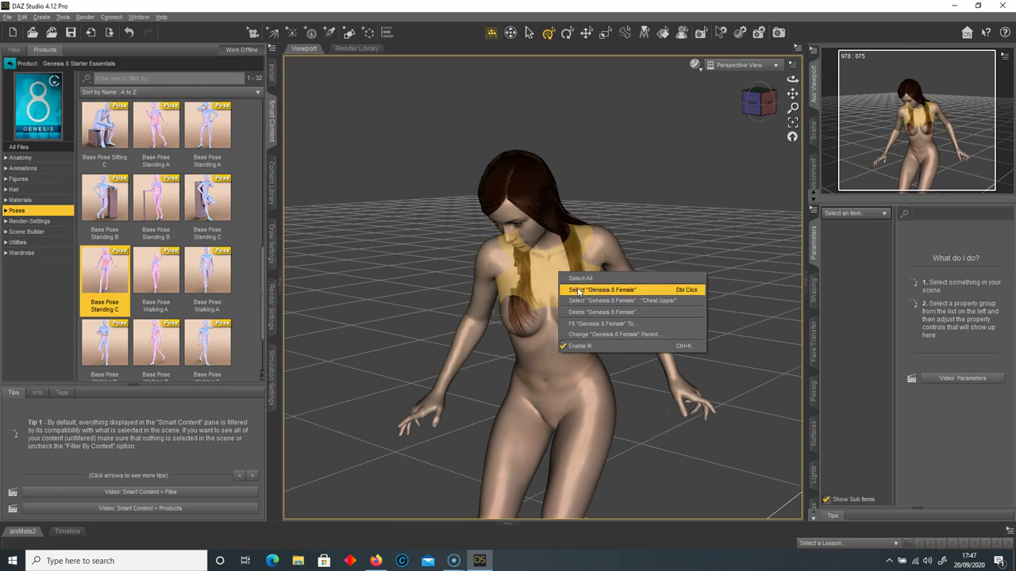
{"action": "left_click", "coordinate": [528, 181]}
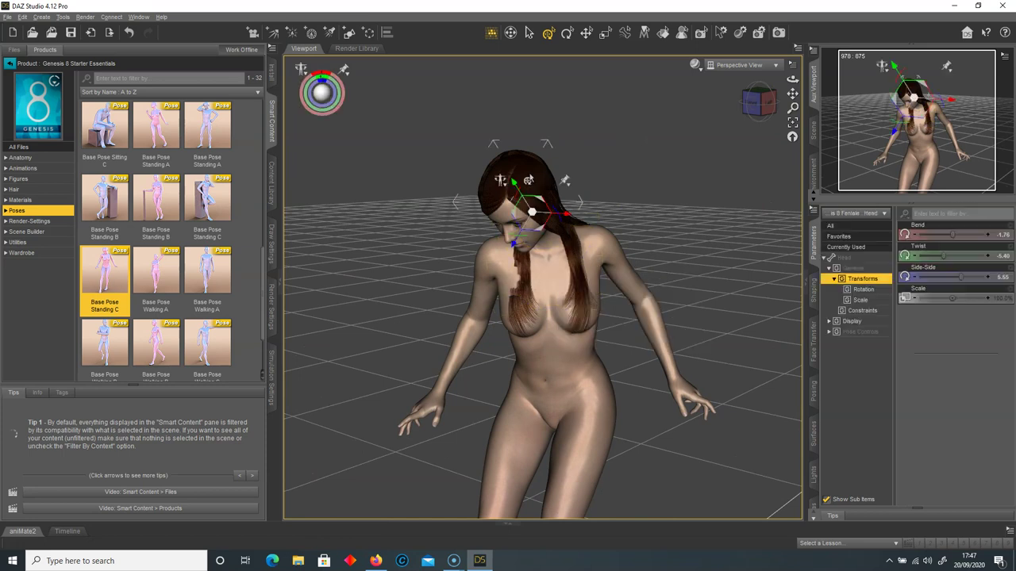
Select the Charm Hair and inspect its fit, smoothing and collision item parameters
{"action": "right_click", "coordinate": [527, 174]}
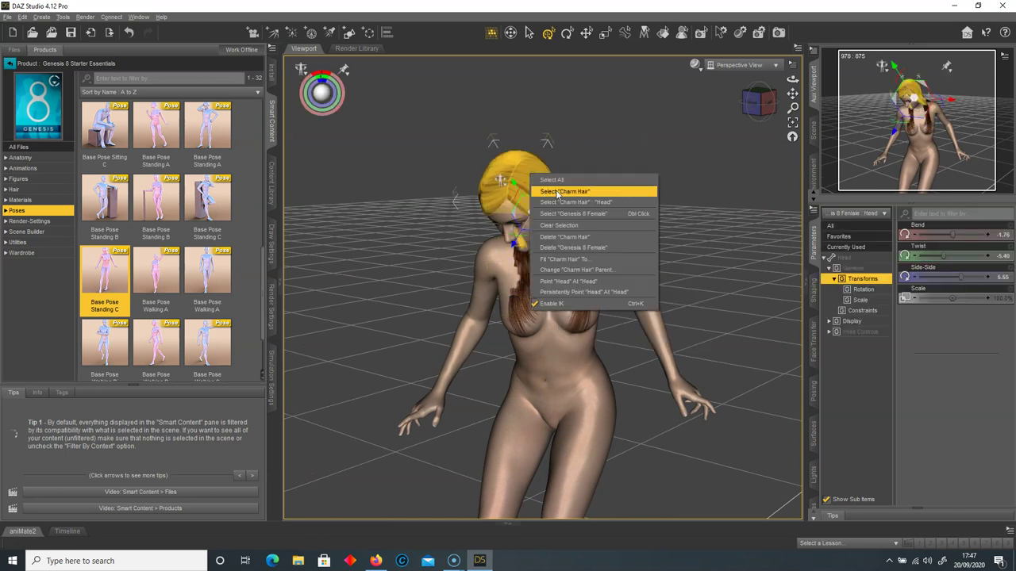
{"action": "left_click", "coordinate": [536, 185]}
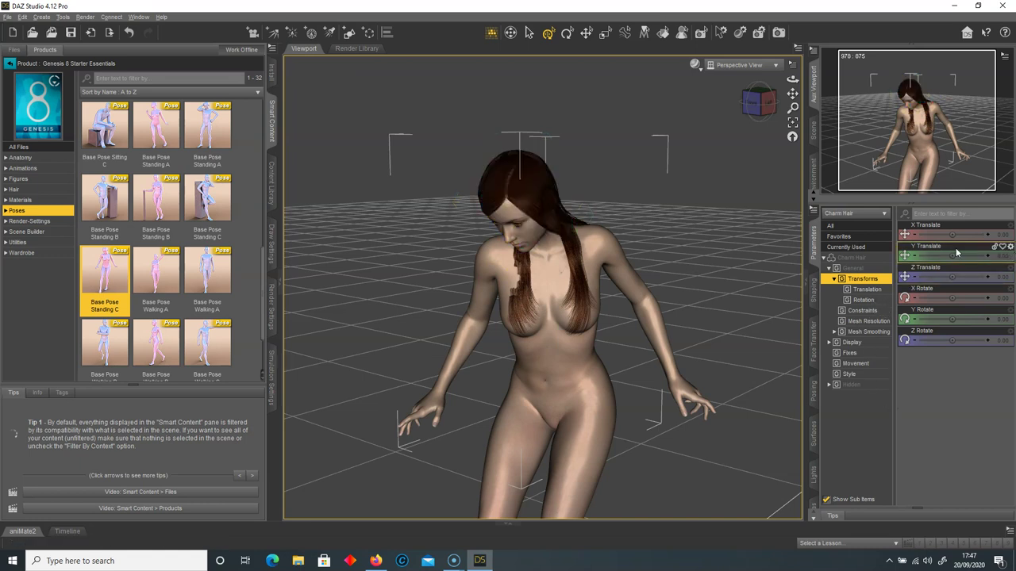
{"action": "left_click", "coordinate": [861, 258]}
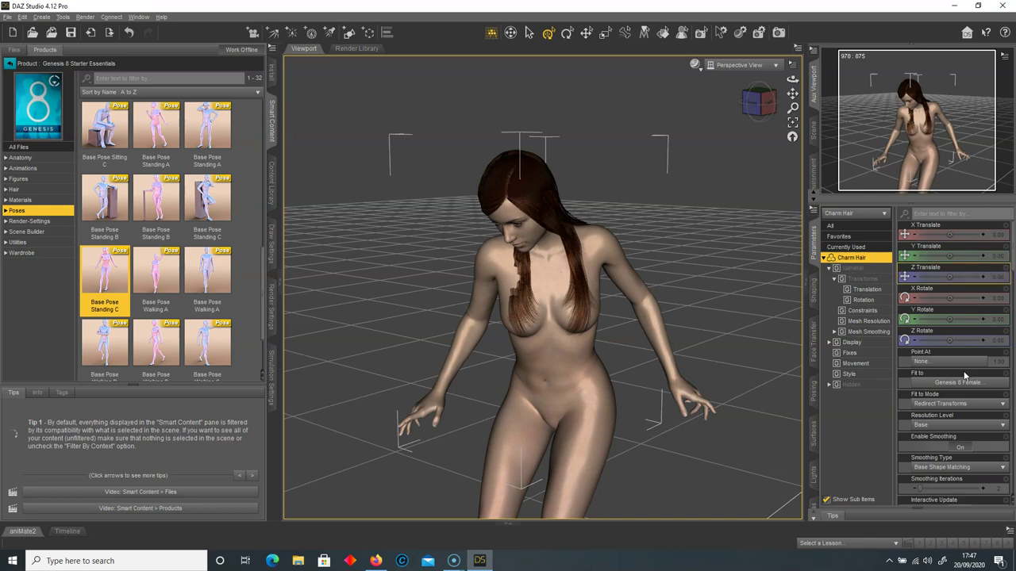
{"action": "scroll", "coordinate": [975, 390], "scroll_direction": "down", "scroll_amount": 3}
{"action": "scroll", "coordinate": [975, 390], "scroll_direction": "down", "scroll_amount": 1}
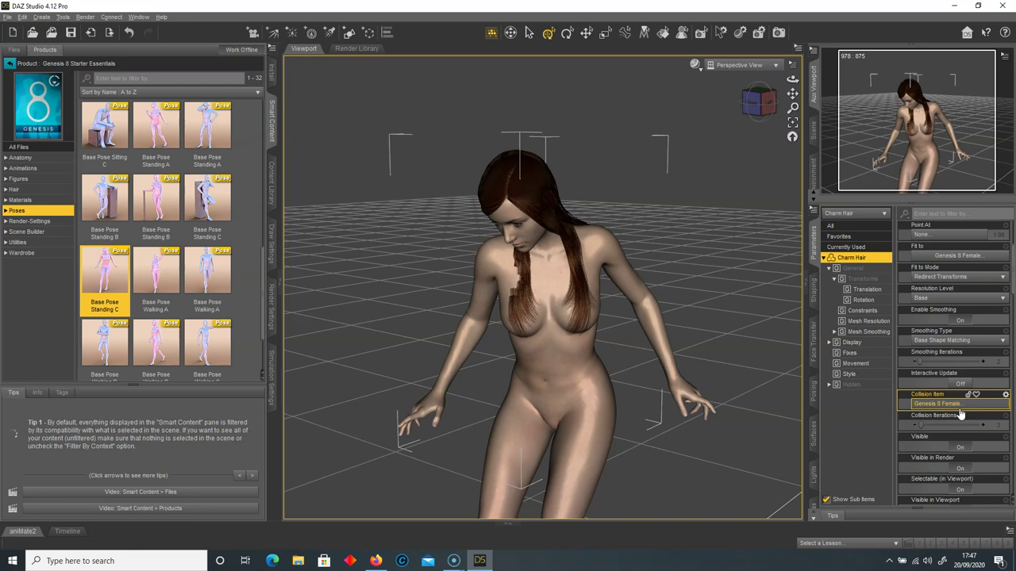
Shift the Charm Hair slightly in the negative X direction with its translation parameter
{"action": "mouse_move", "coordinate": [758, 104]}
{"action": "left_mouse_down"}
{"action": "mouse_move", "coordinate": [718, 106]}
{"action": "mouse_move", "coordinate": [755, 103]}
{"action": "left_mouse_up"}
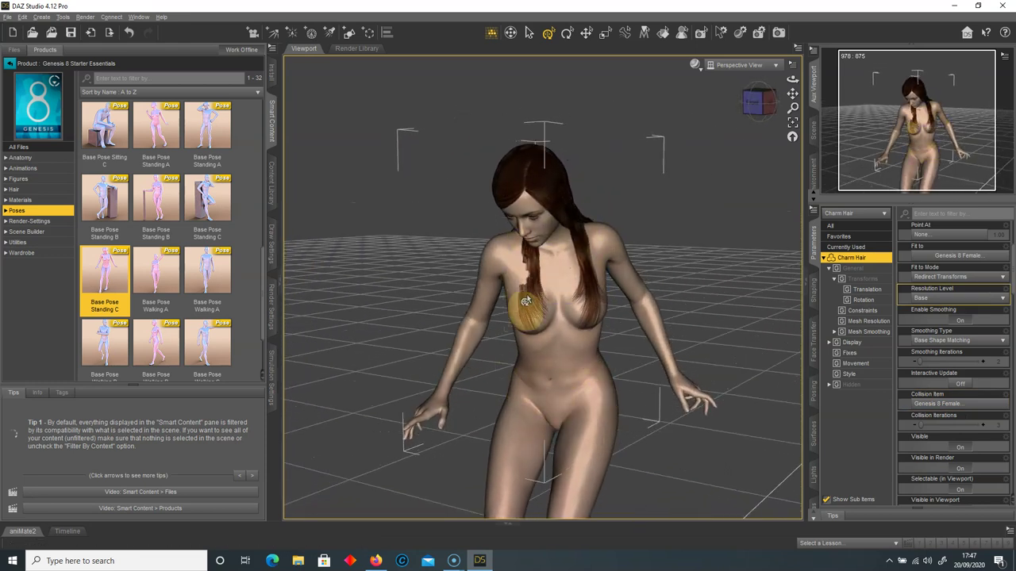
{"action": "left_click", "coordinate": [866, 290]}
{"action": "left_click_drag", "start_coordinate": [951, 235], "coordinate": [950, 235]}
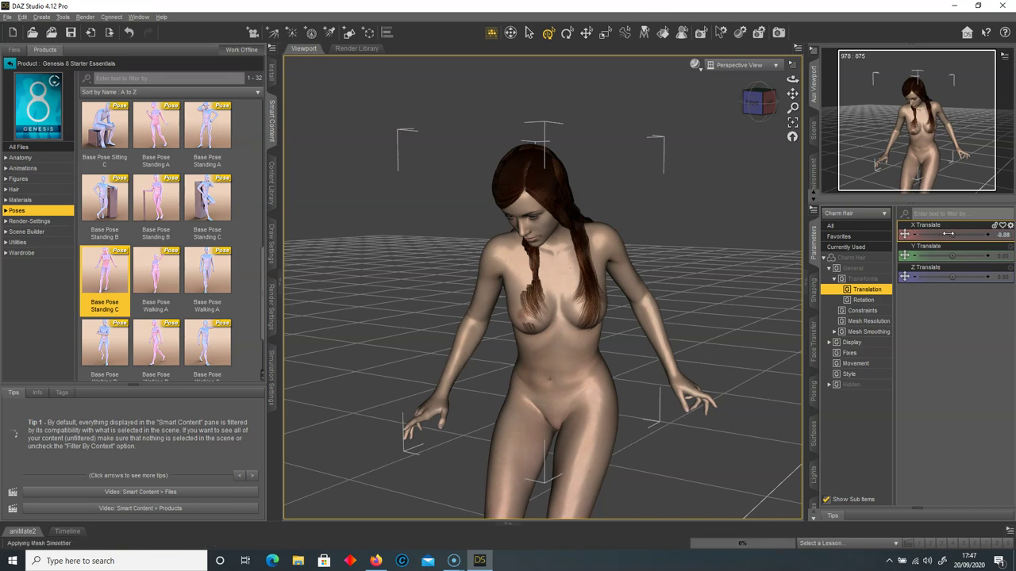
Among the Charm Hair's fixes, set SideFixL to about 16.1% and TopShoulderFixR to about 1.6%
{"action": "left_click", "coordinate": [865, 321]}
{"action": "left_click", "coordinate": [852, 342]}
{"action": "left_click", "coordinate": [851, 354]}
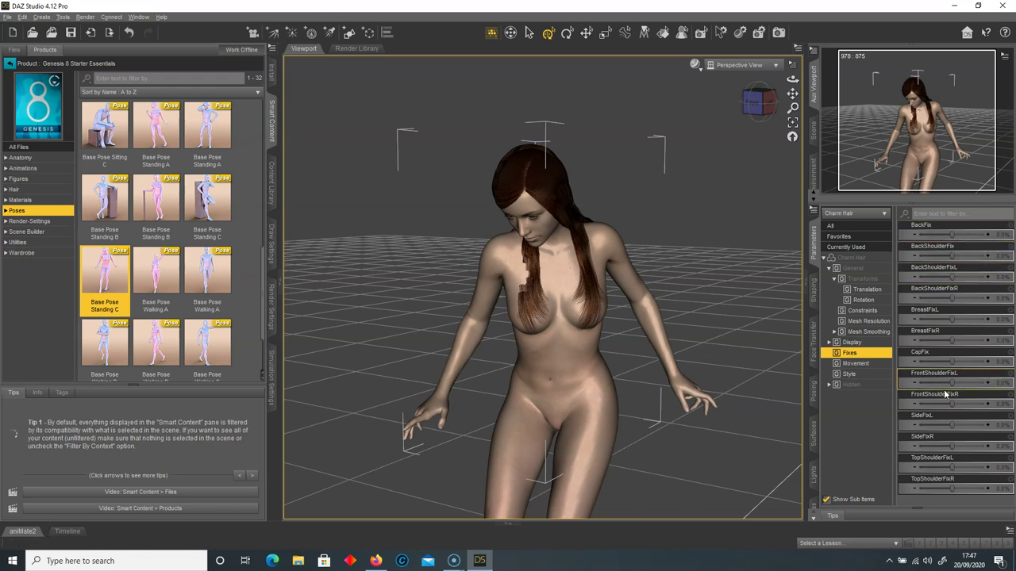
{"action": "left_click_drag", "start_coordinate": [950, 427], "coordinate": [954, 426]}
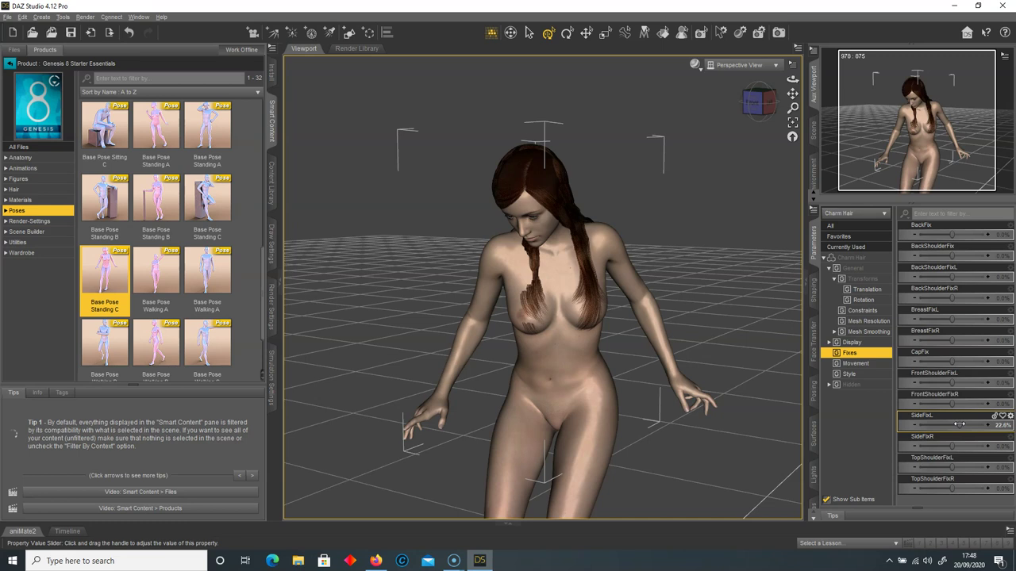
{"action": "left_click_drag", "start_coordinate": [960, 419], "coordinate": [954, 421]}
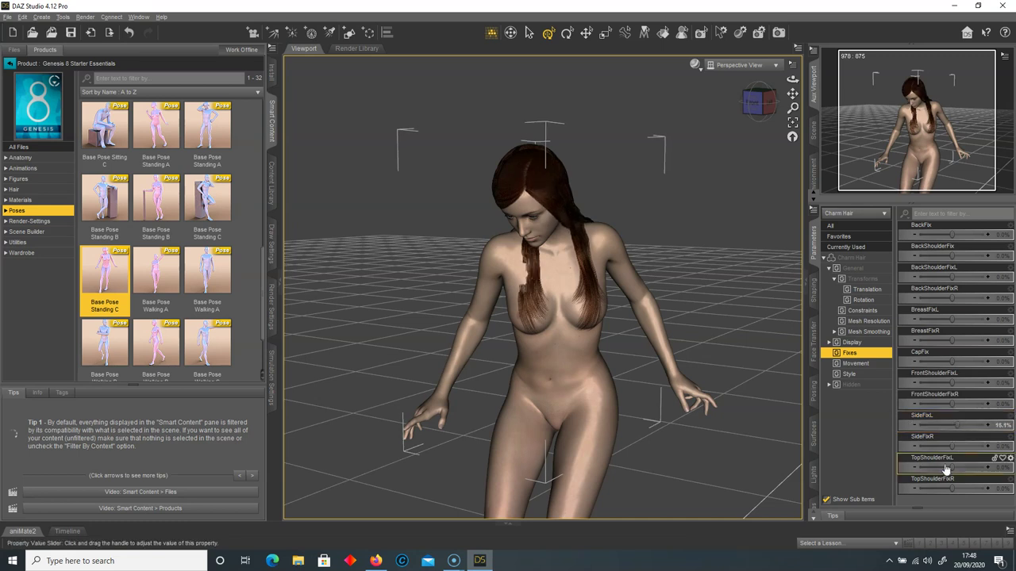
{"action": "mouse_move", "coordinate": [952, 488]}
{"action": "left_mouse_down"}
{"action": "mouse_move", "coordinate": [971, 489]}
{"action": "mouse_move", "coordinate": [952, 488]}
{"action": "left_mouse_up"}
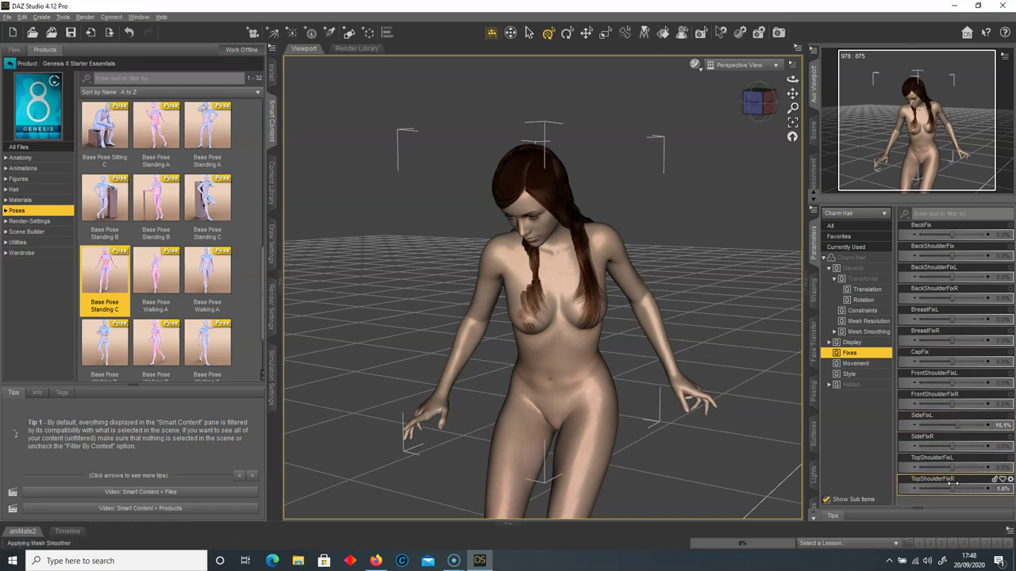
Set the Charm Hair's BackShoulderFixR to about -14.5%, BackShoulderFixL to about -37.1% and BreastFixR to 100%
{"action": "left_click_drag", "start_coordinate": [950, 298], "coordinate": [940, 278]}
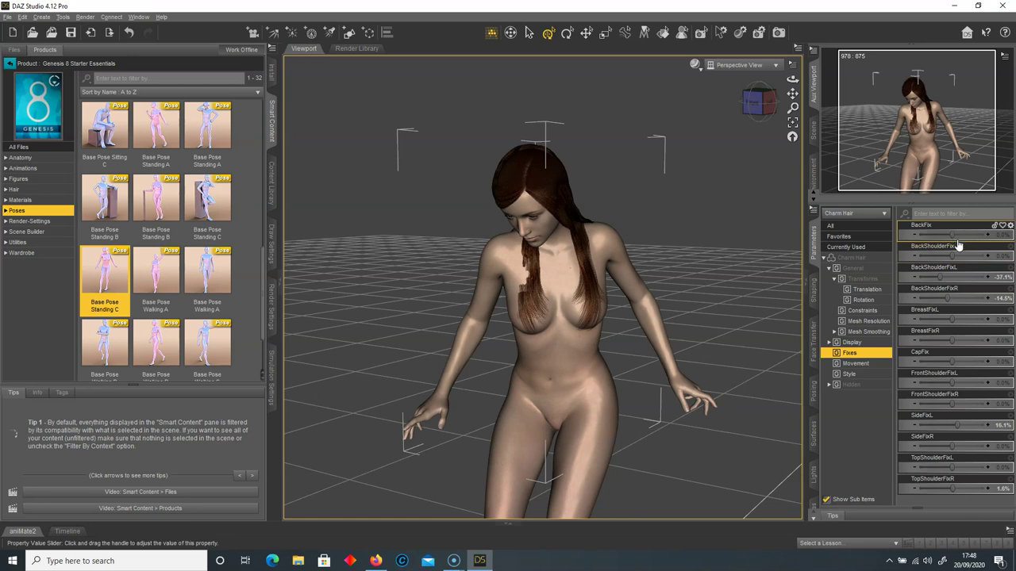
{"action": "left_click_drag", "start_coordinate": [956, 341], "coordinate": [970, 339]}
{"action": "mouse_move", "coordinate": [758, 101]}
{"action": "left_mouse_down"}
{"action": "mouse_move", "coordinate": [806, 101]}
{"action": "mouse_move", "coordinate": [762, 87]}
{"action": "mouse_move", "coordinate": [774, 99]}
{"action": "mouse_move", "coordinate": [758, 103]}
{"action": "mouse_move", "coordinate": [800, 104]}
{"action": "mouse_move", "coordinate": [749, 102]}
{"action": "left_mouse_up"}
{"action": "mouse_move", "coordinate": [629, 186]}
{"action": "left_mouse_down"}
{"action": "mouse_move", "coordinate": [632, 167]}
{"action": "mouse_move", "coordinate": [633, 178]}
{"action": "left_mouse_up"}
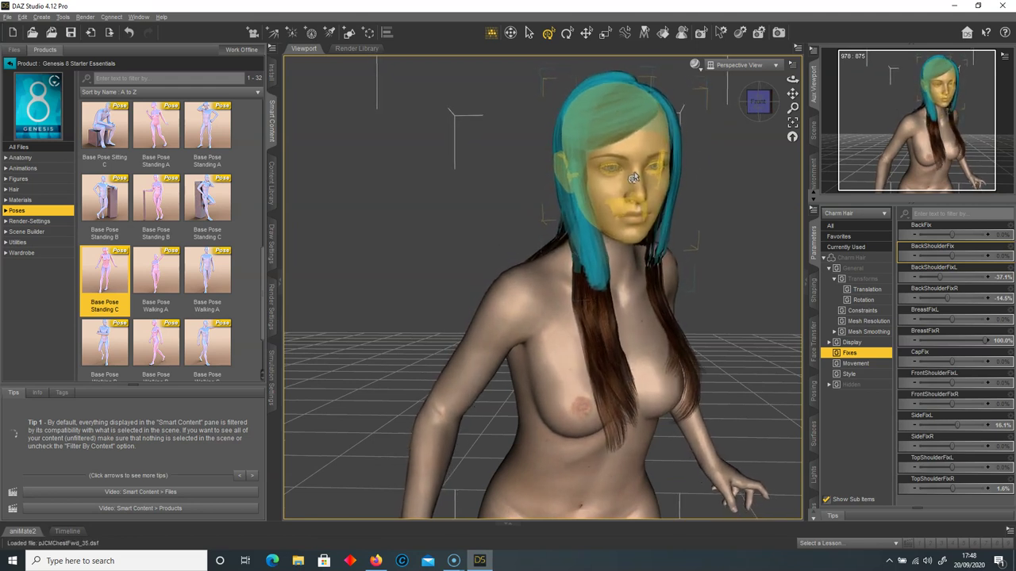
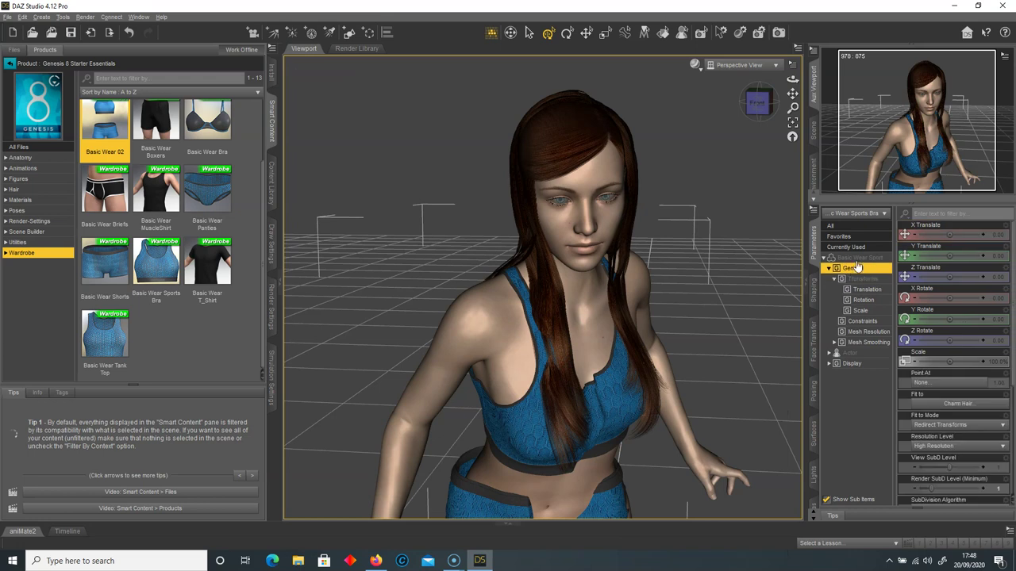
Fit the Basic Wear Sports Bra to Genesis 8 Female instead of the Charm Hair, keeping Parent To Target enabled
{"action": "scroll", "coordinate": [963, 387], "scroll_direction": "down", "scroll_amount": 1}
{"action": "scroll", "coordinate": [963, 387], "scroll_direction": "down", "scroll_amount": 2}
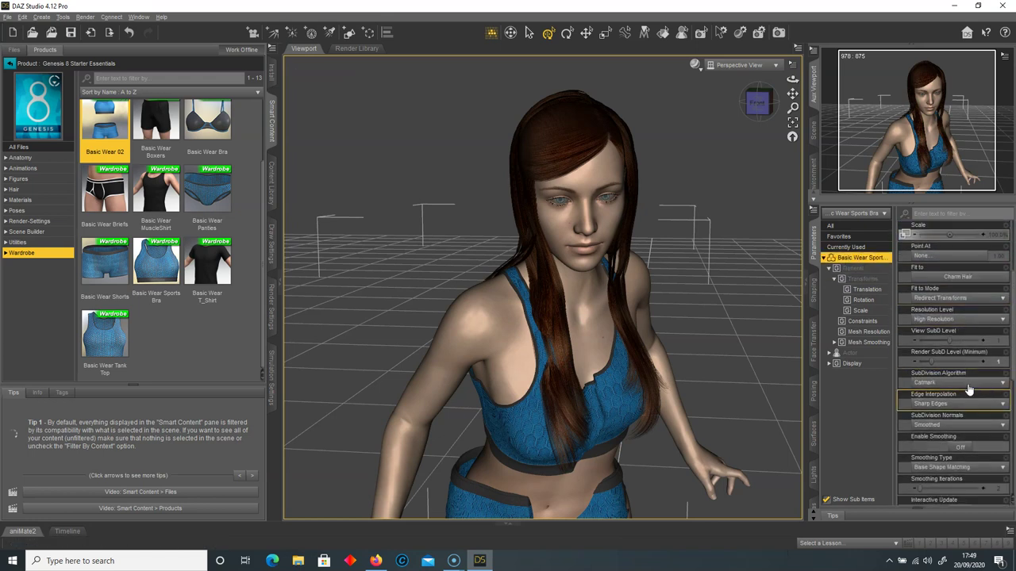
{"action": "scroll", "coordinate": [911, 405], "scroll_direction": "up", "scroll_amount": 3}
{"action": "scroll", "coordinate": [910, 421], "scroll_direction": "down", "scroll_amount": 1}
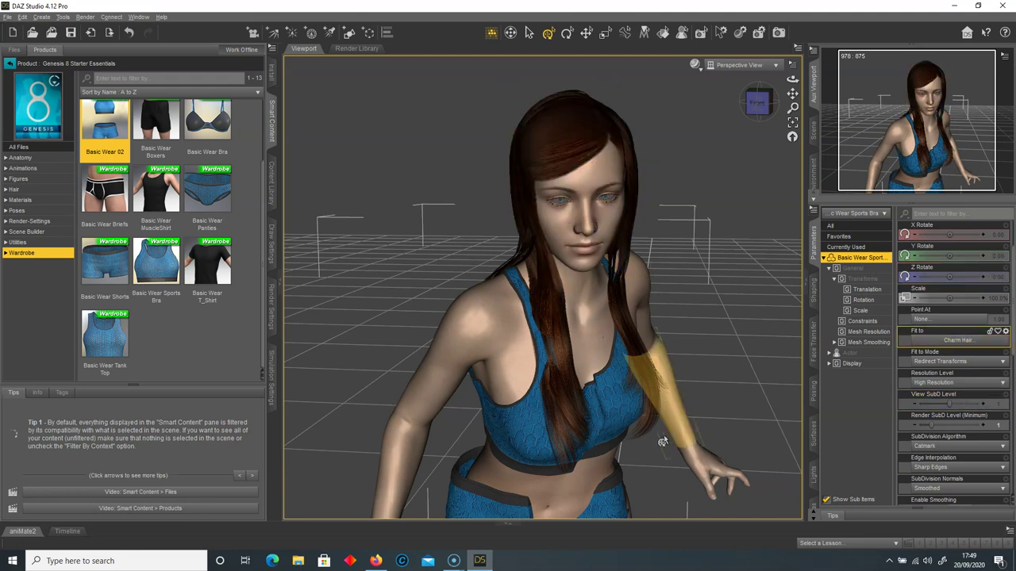
{"action": "left_click", "coordinate": [973, 340]}
{"action": "left_click", "coordinate": [529, 273]}
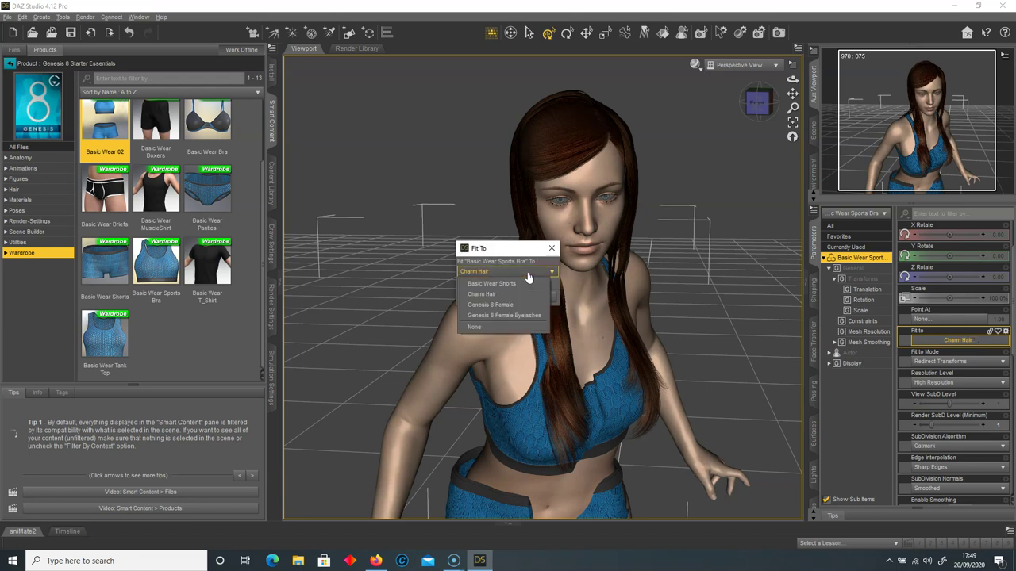
{"action": "left_click", "coordinate": [496, 305]}
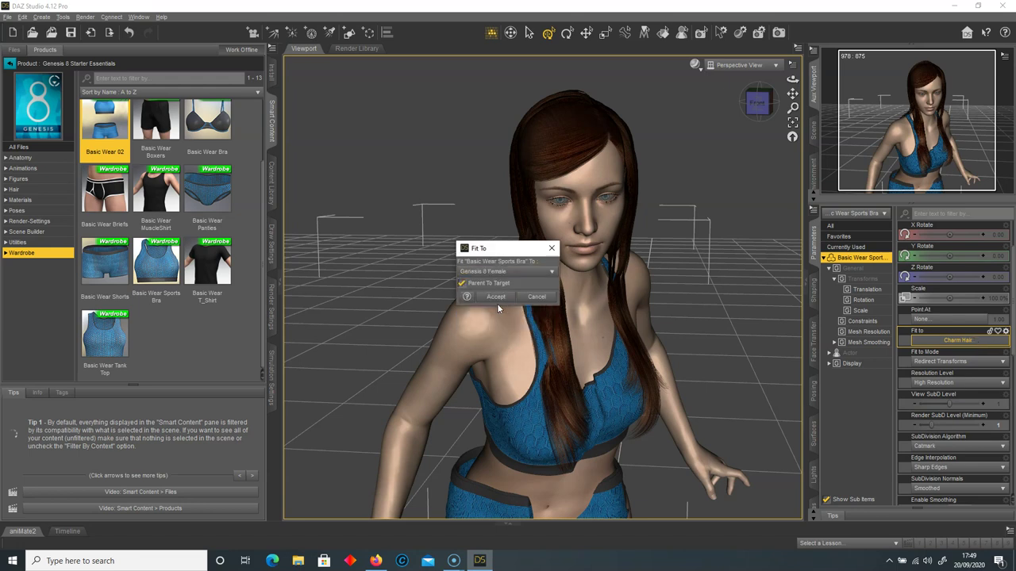
{"action": "left_click", "coordinate": [494, 298]}
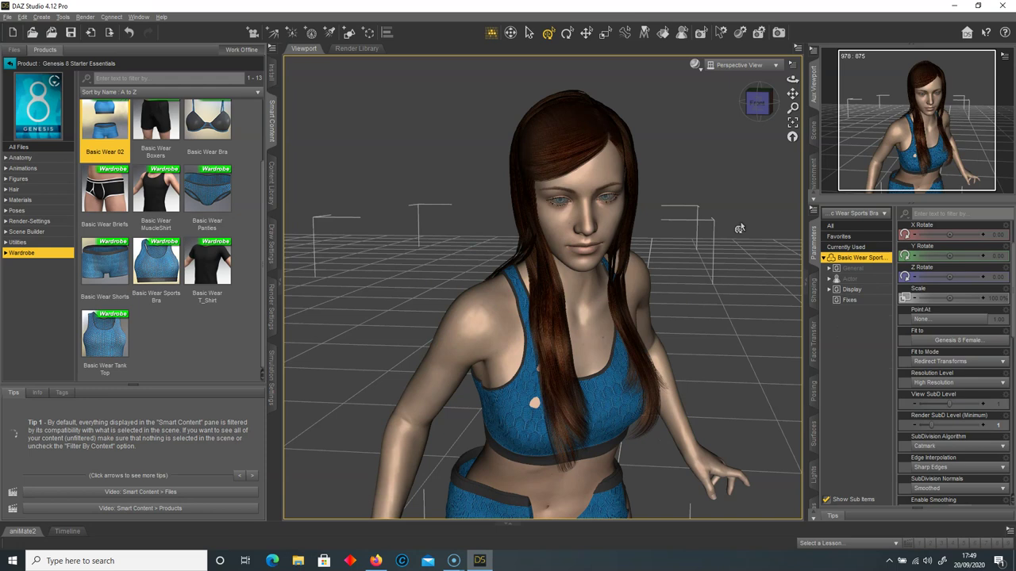
Fit the Basic Wear Shorts to Genesis 8 Female instead of the Charm Hair
{"action": "left_click_drag", "start_coordinate": [792, 94], "coordinate": [785, 38]}
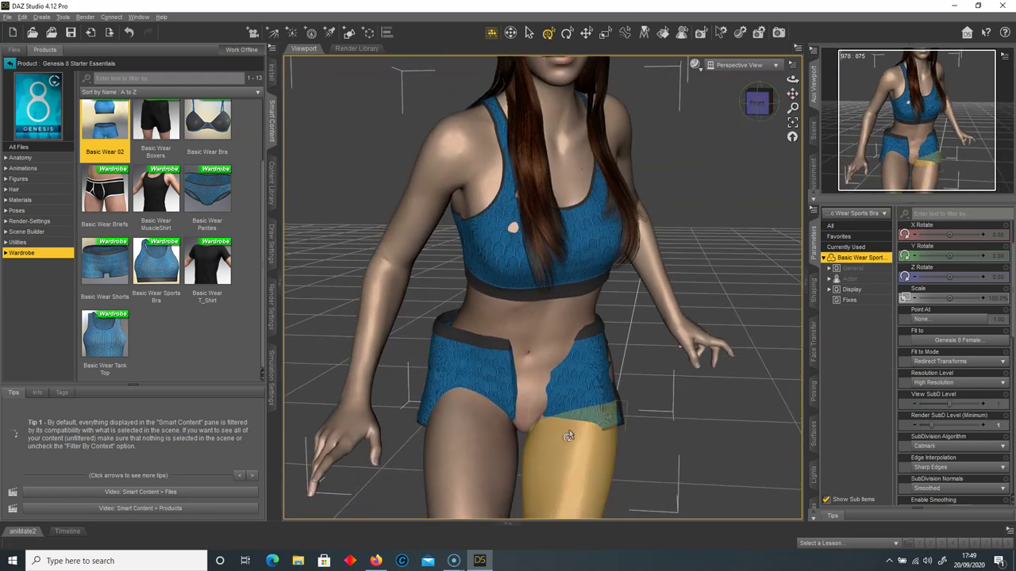
{"action": "left_click", "coordinate": [578, 396]}
{"action": "right_click", "coordinate": [578, 396]}
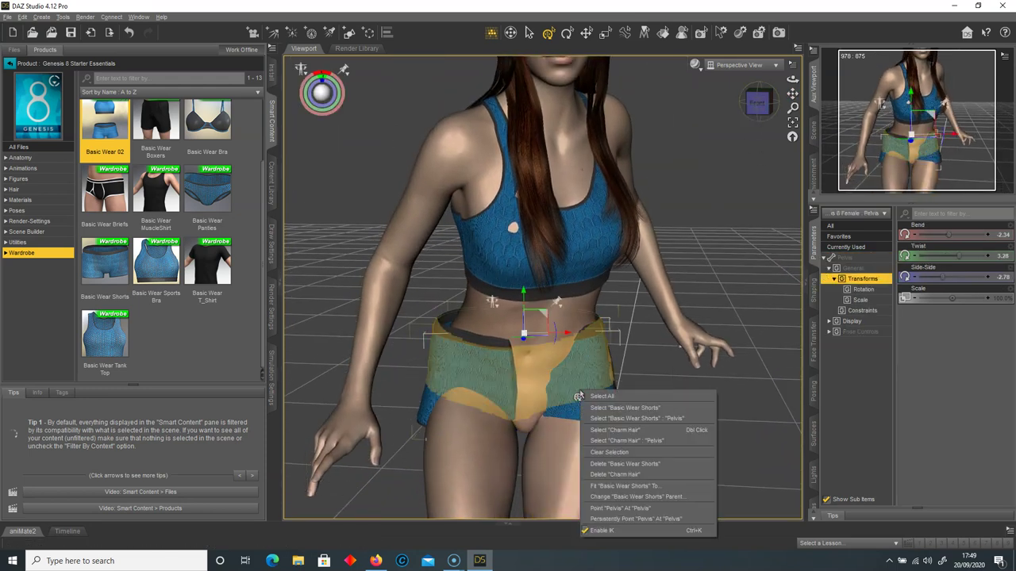
{"action": "left_click", "coordinate": [617, 408]}
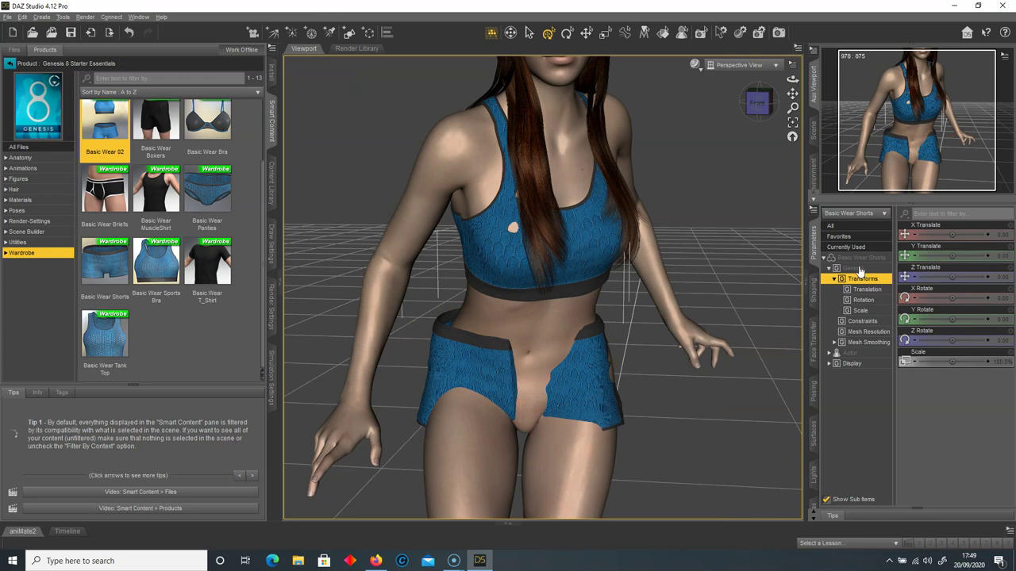
{"action": "left_click", "coordinate": [851, 268]}
{"action": "scroll", "coordinate": [995, 419], "scroll_direction": "down", "scroll_amount": 4}
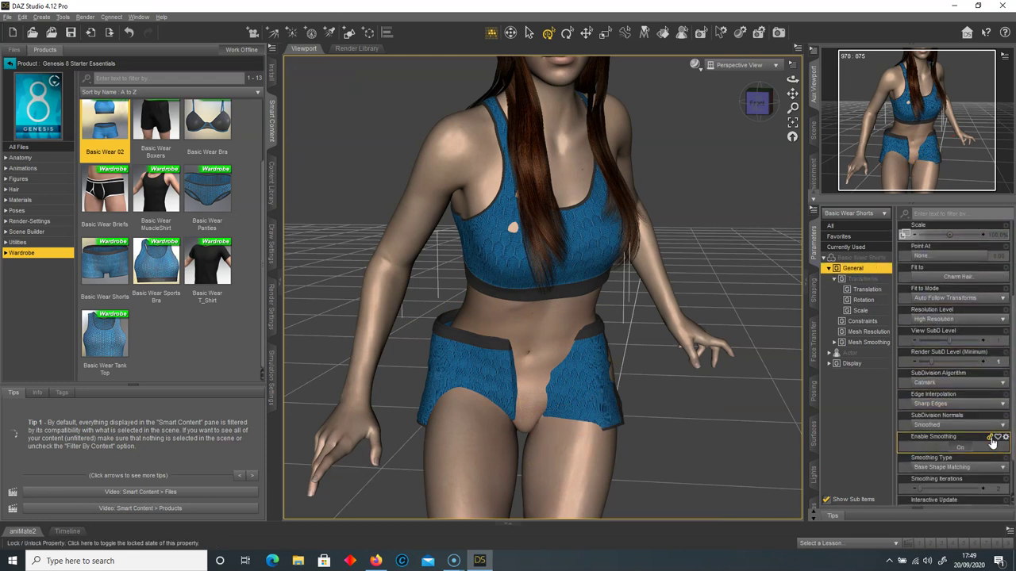
{"action": "left_click", "coordinate": [958, 277]}
{"action": "left_click", "coordinate": [527, 279]}
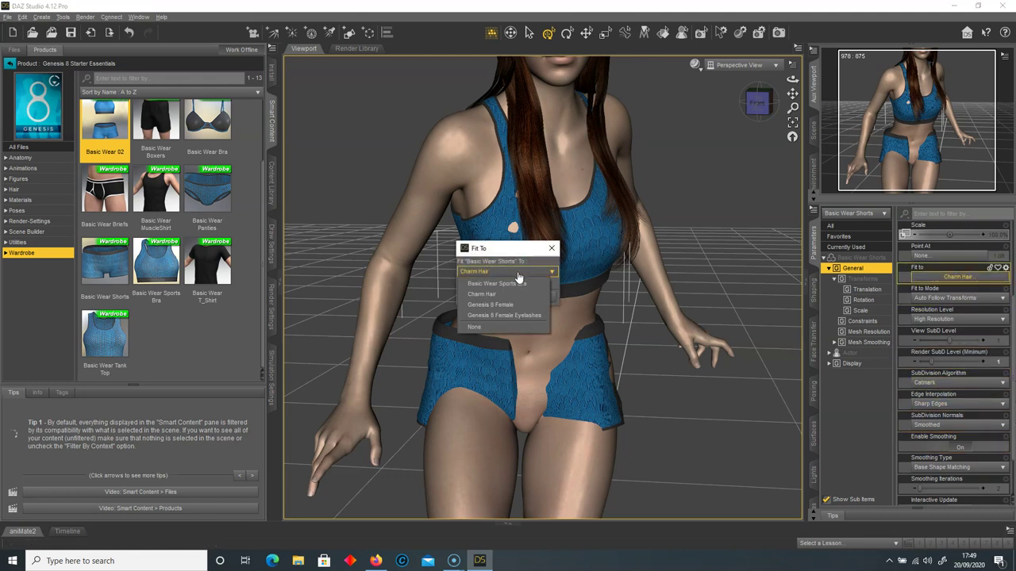
{"action": "left_click", "coordinate": [498, 306]}
{"action": "left_click", "coordinate": [489, 300]}
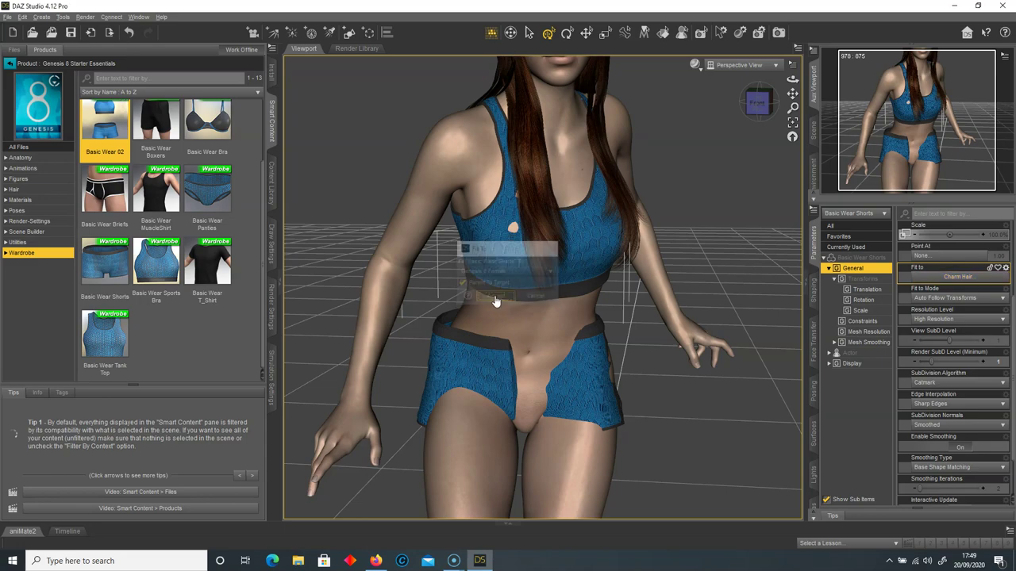
Examine the refitted shorts, sports bra and hair on the figure from several angles, and clear the selection
{"action": "mouse_move", "coordinate": [755, 115]}
{"action": "left_mouse_down"}
{"action": "mouse_move", "coordinate": [722, 123]}
{"action": "mouse_move", "coordinate": [801, 135]}
{"action": "mouse_move", "coordinate": [758, 134]}
{"action": "mouse_move", "coordinate": [755, 115]}
{"action": "left_mouse_up"}
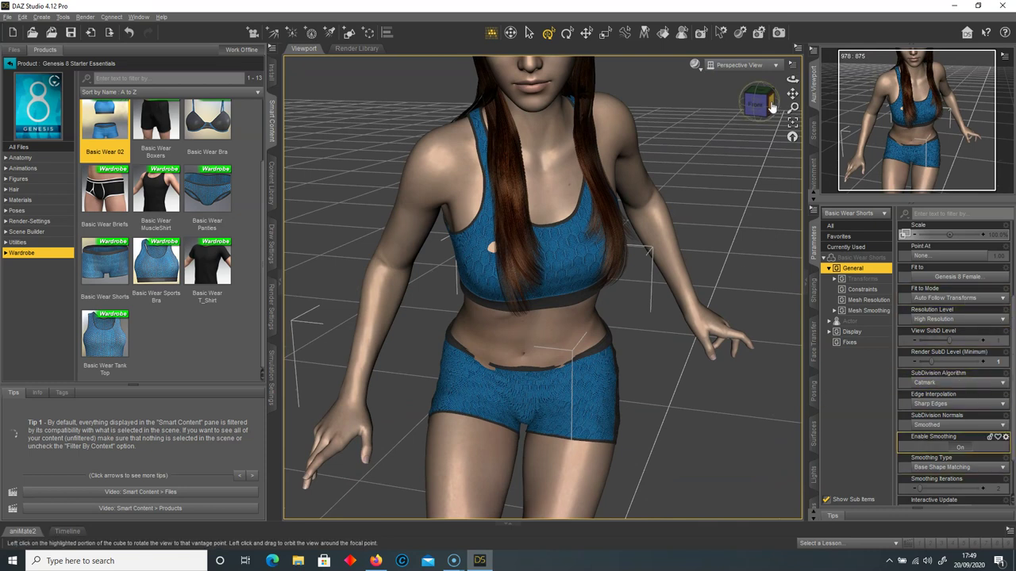
{"action": "left_click_drag", "start_coordinate": [792, 93], "coordinate": [764, 208]}
{"action": "left_click_drag", "start_coordinate": [758, 106], "coordinate": [756, 91]}
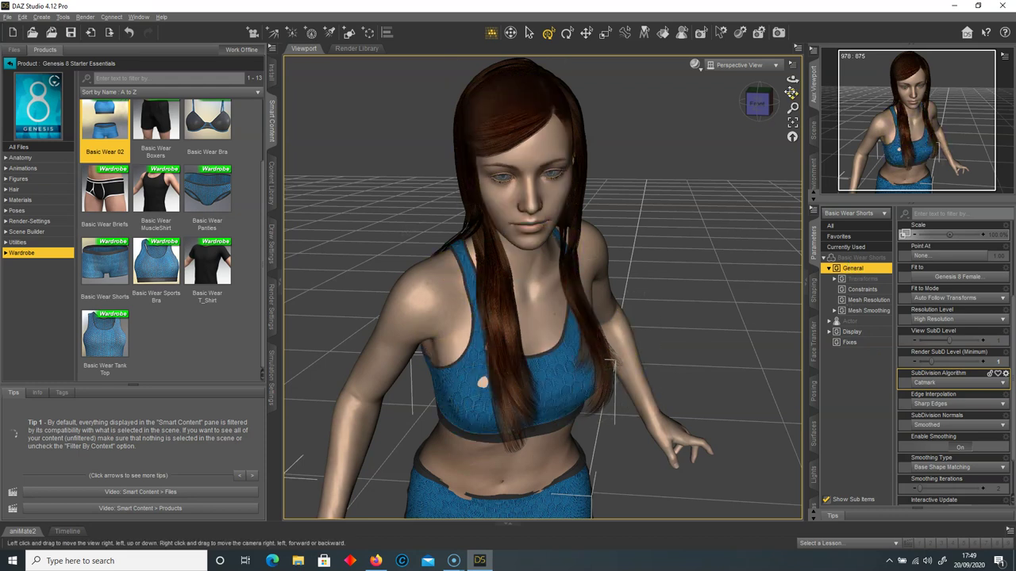
{"action": "left_click_drag", "start_coordinate": [762, 104], "coordinate": [745, 193]}
{"action": "left_click", "coordinate": [746, 157]}
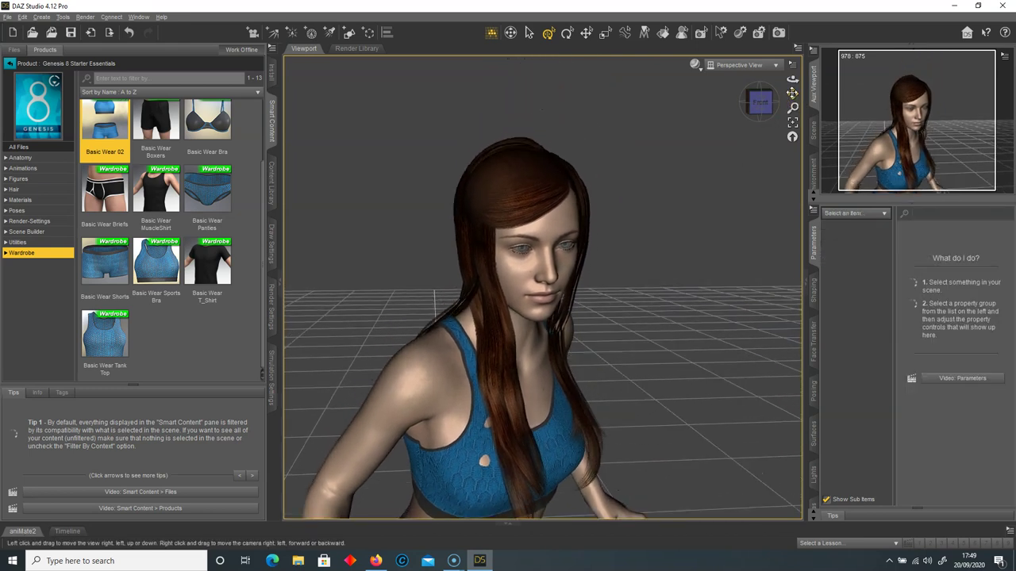
{"action": "left_click_drag", "start_coordinate": [793, 94], "coordinate": [803, 62]}
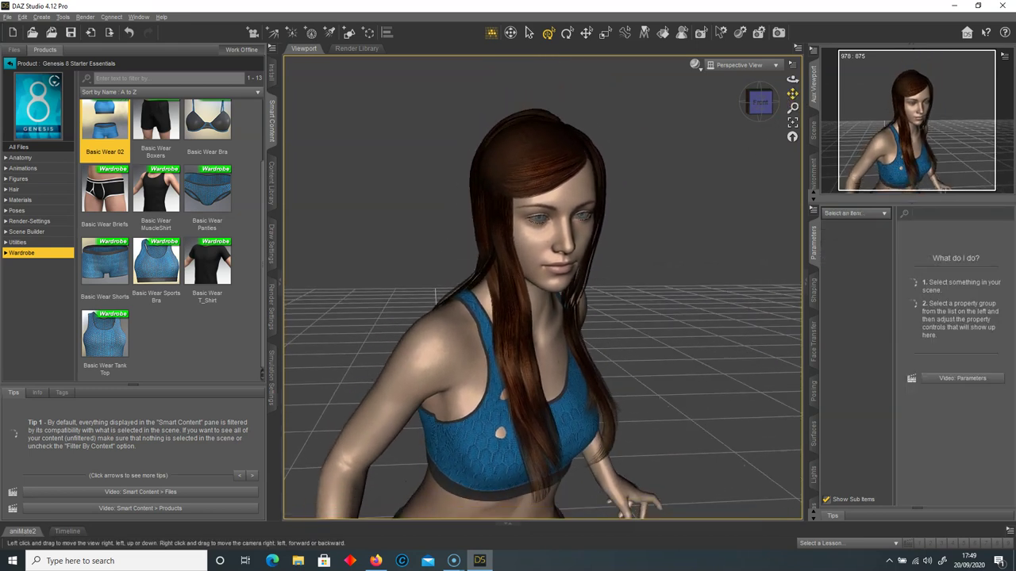
Keep the Perspective View active and create a new camera named Camera with Apply Default Settings
{"action": "left_click", "coordinate": [737, 66]}
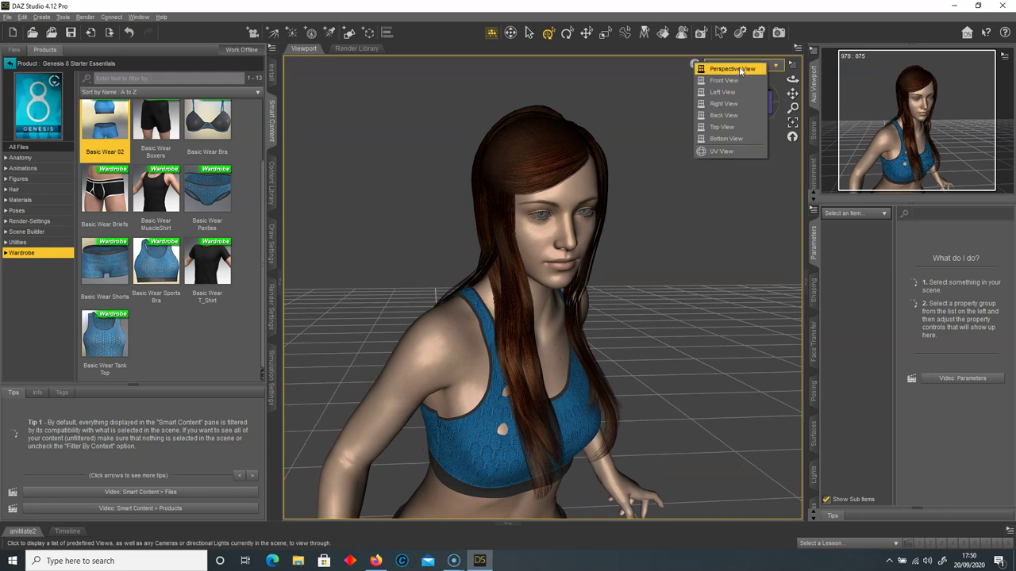
{"action": "left_click", "coordinate": [739, 69]}
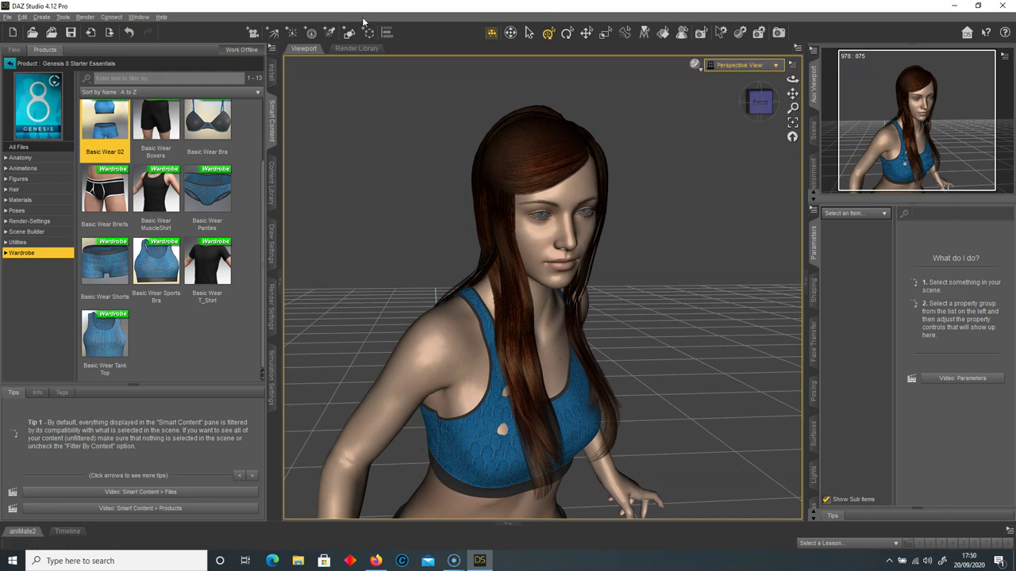
{"action": "left_click", "coordinate": [252, 34]}
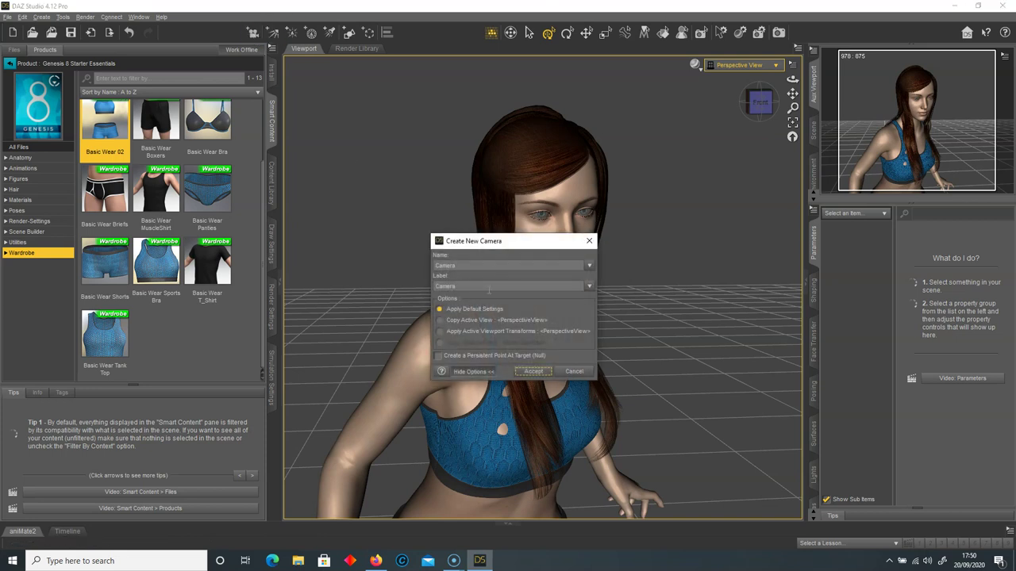
{"action": "left_click", "coordinate": [533, 372]}
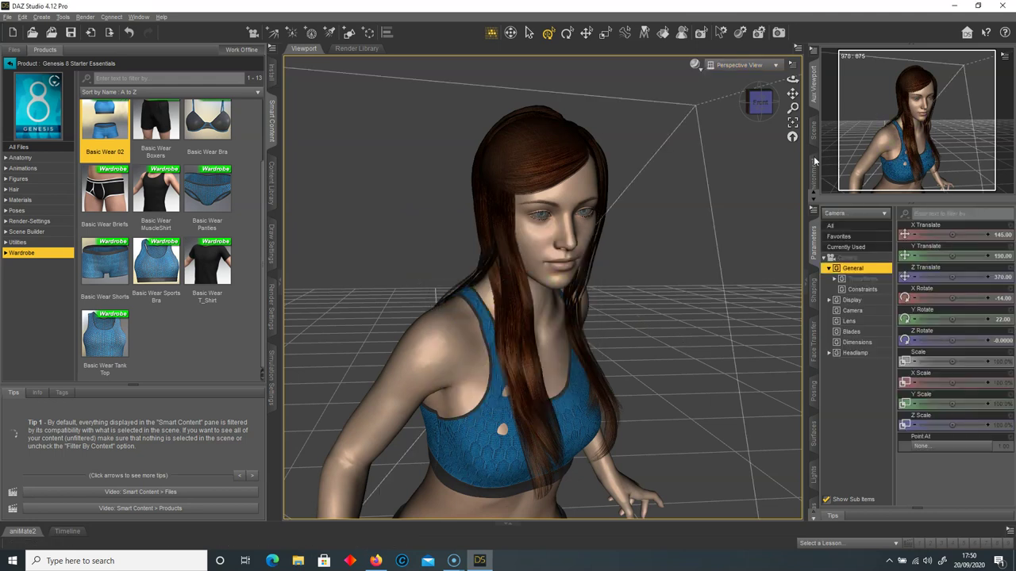
Look through the new Camera and frame it as a close-up of the figure's head and upper chest
{"action": "left_click", "coordinate": [739, 66]}
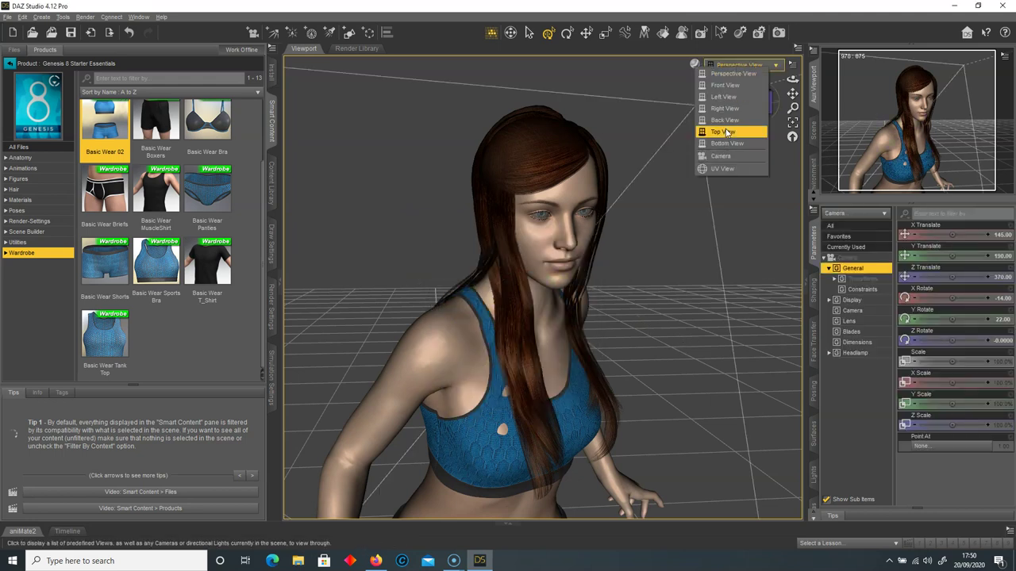
{"action": "left_click", "coordinate": [721, 155]}
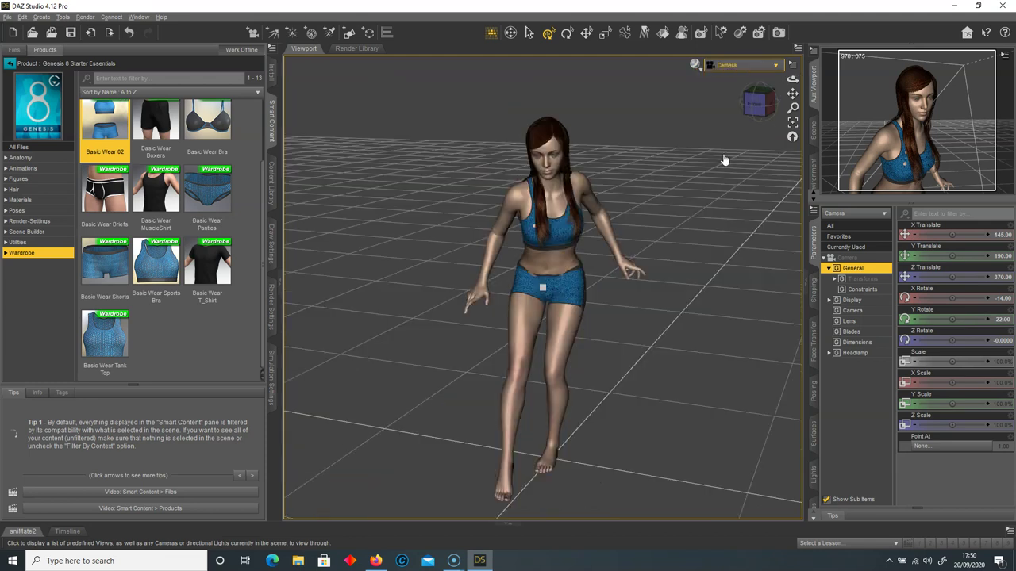
{"action": "left_click_drag", "start_coordinate": [755, 104], "coordinate": [792, 93]}
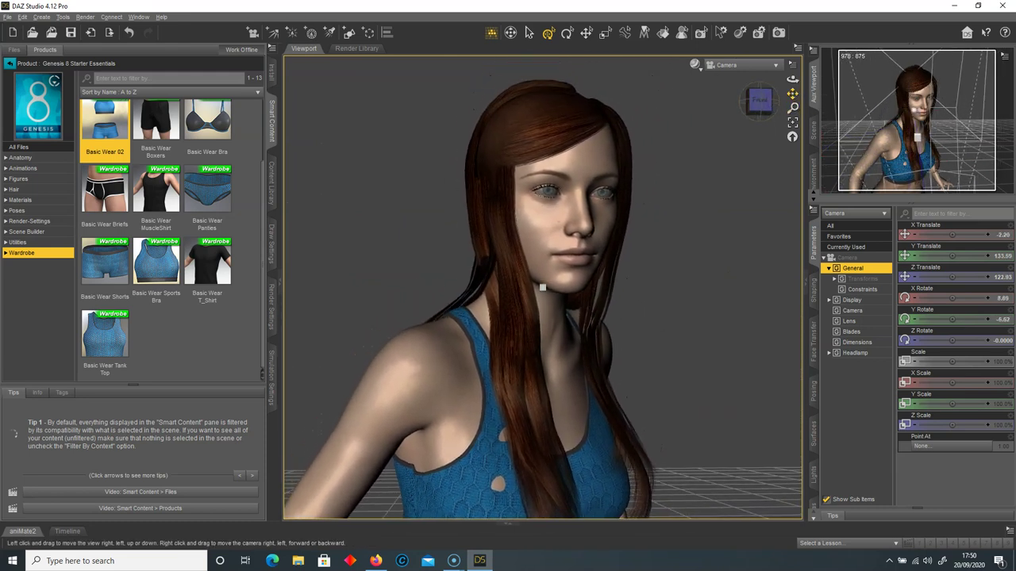
Return to Perspective View, deselect the camera and examine its placement relative to the full figure
{"action": "left_click", "coordinate": [758, 65]}
{"action": "left_click", "coordinate": [742, 70]}
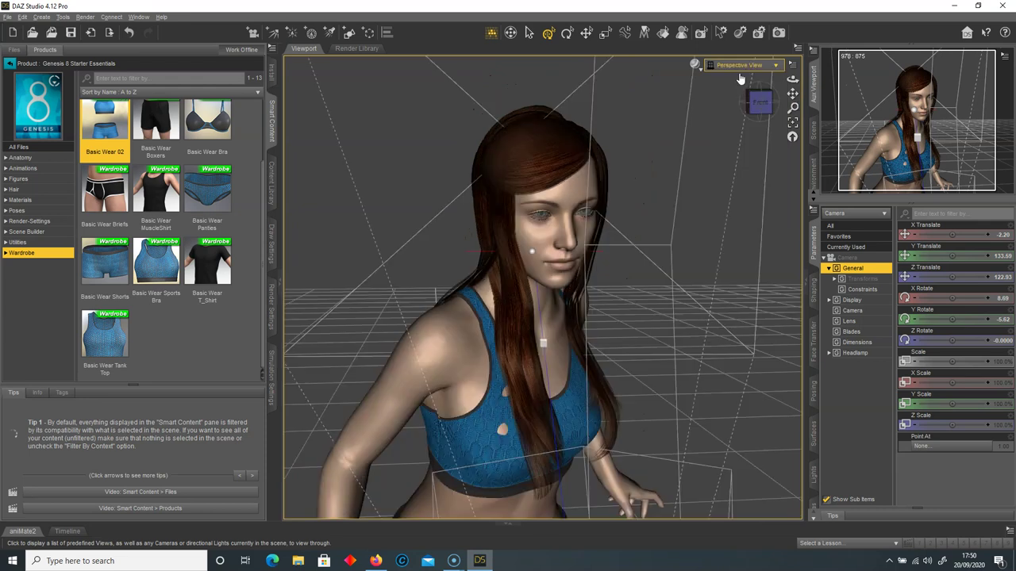
{"action": "right_click", "coordinate": [700, 187]}
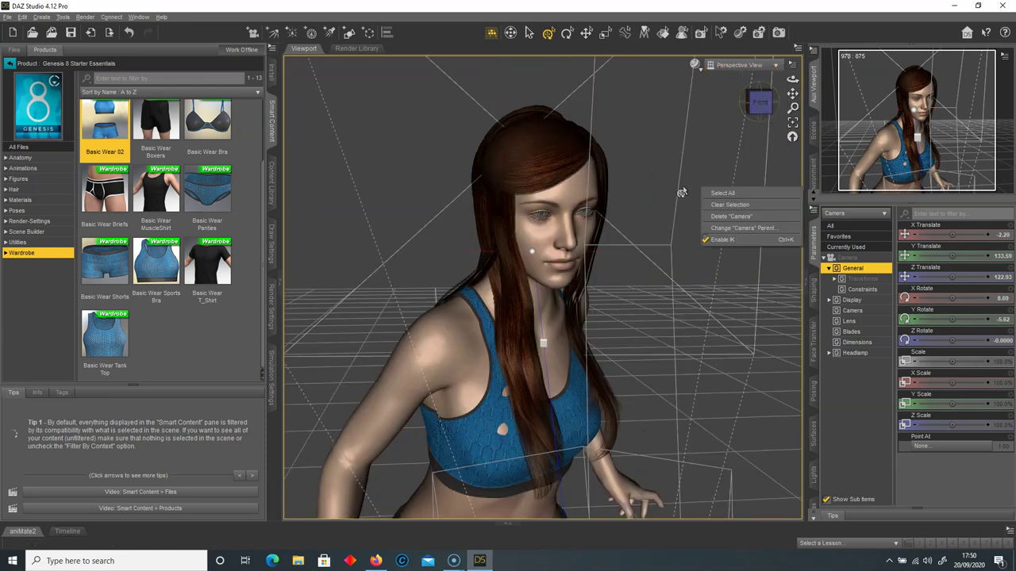
{"action": "scroll", "coordinate": [677, 193], "scroll_direction": "up", "scroll_amount": 2}
{"action": "scroll", "coordinate": [666, 189], "scroll_direction": "down", "scroll_amount": 6}
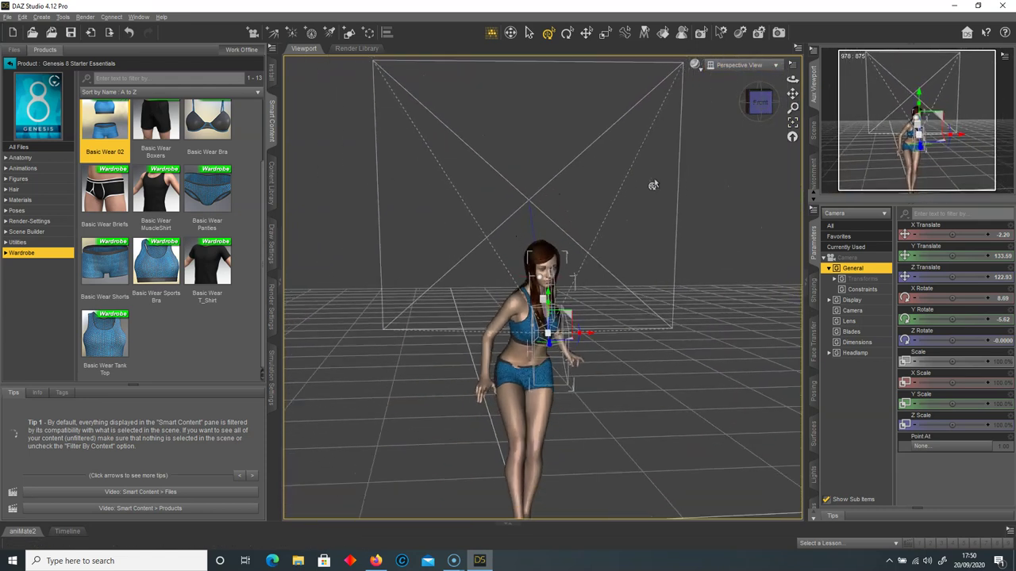
{"action": "left_click", "coordinate": [687, 183]}
{"action": "left_click", "coordinate": [754, 101]}
{"action": "left_click_drag", "start_coordinate": [758, 102], "coordinate": [802, 56]}
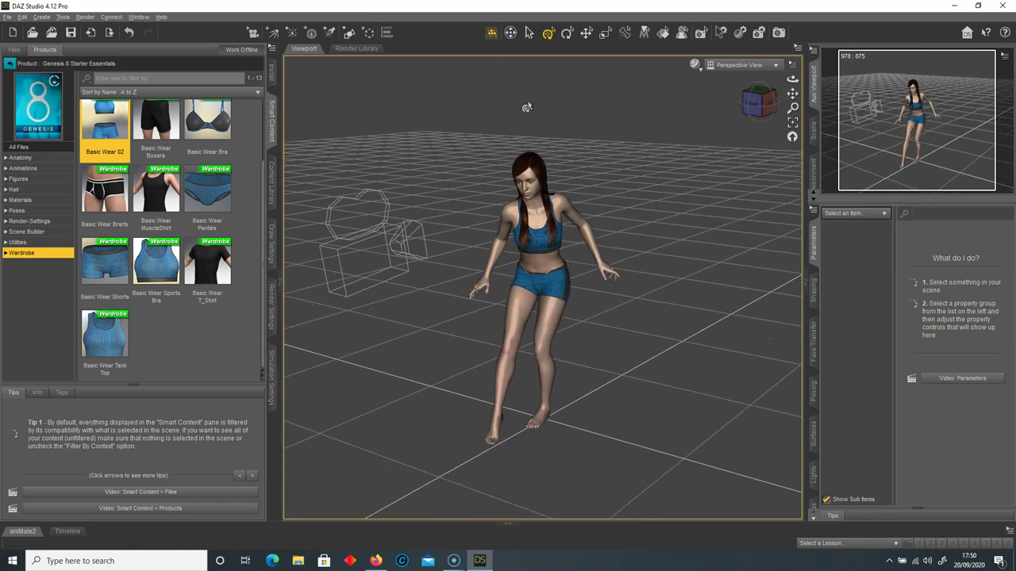
Show the render settings' environment options and set the viewport draw style to NVIDIA Iray
{"action": "left_click", "coordinate": [272, 308]}
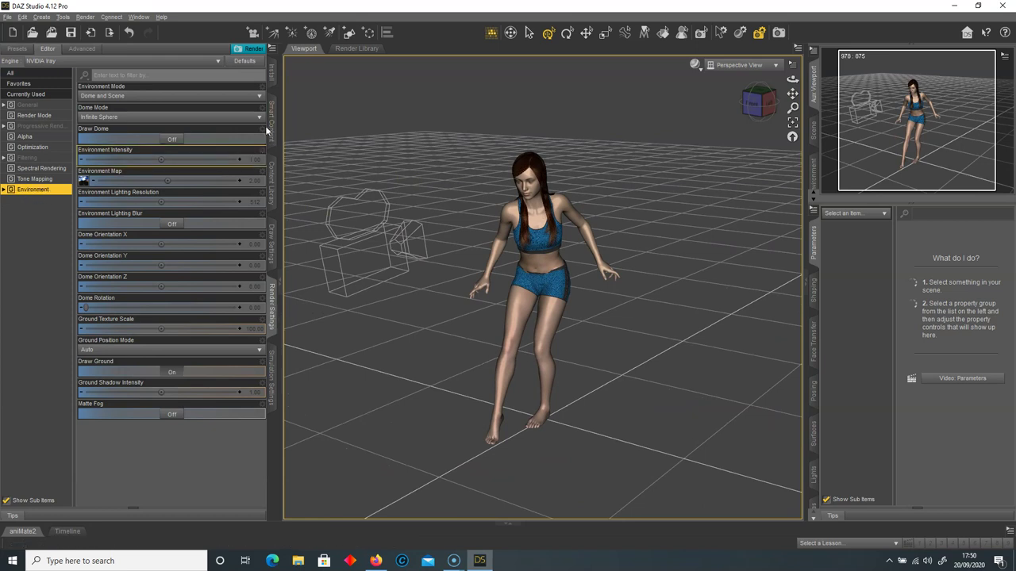
{"action": "left_click_drag", "start_coordinate": [757, 109], "coordinate": [784, 82]}
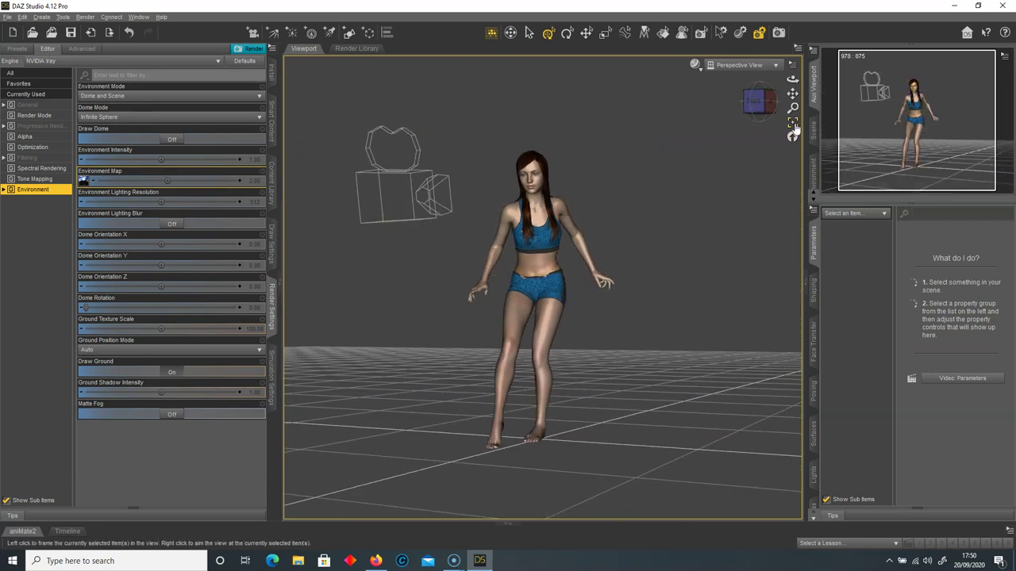
{"action": "left_click", "coordinate": [696, 66]}
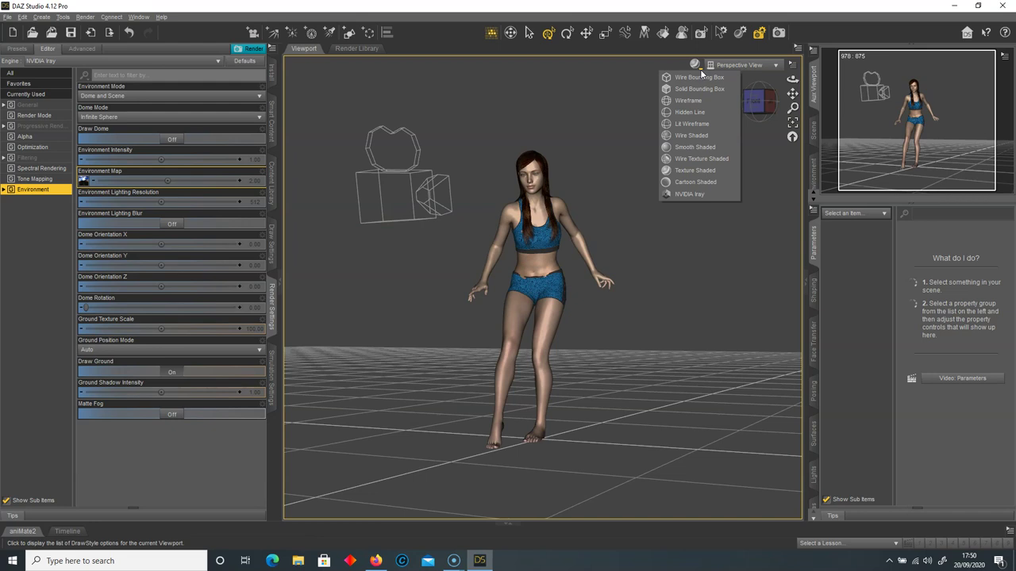
{"action": "left_click", "coordinate": [689, 194]}
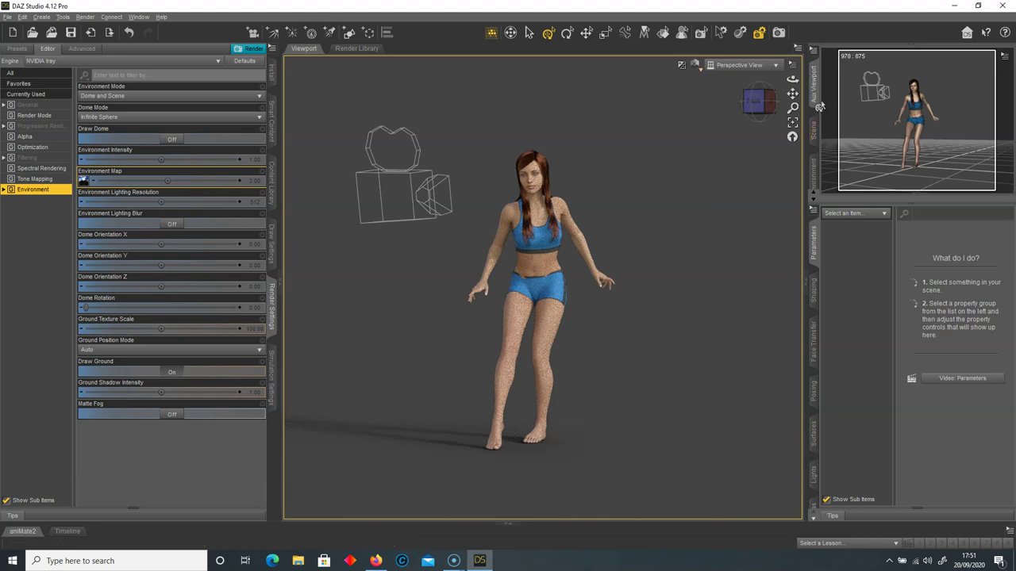
Preview the Iray-rendered figure through the Camera, and return to Perspective View to see the whole scene from a raised angle
{"action": "left_click", "coordinate": [739, 65]}
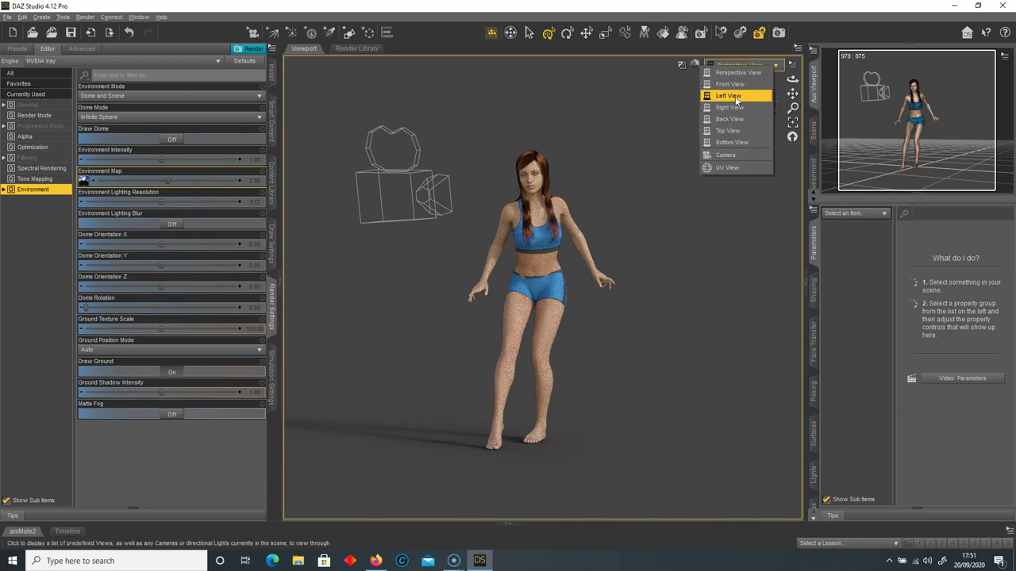
{"action": "left_click", "coordinate": [725, 156]}
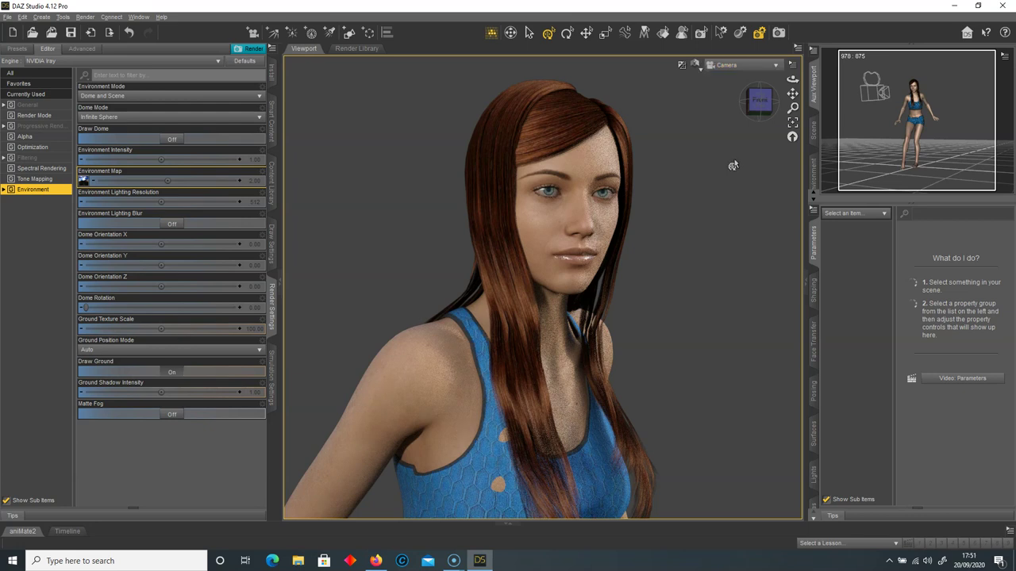
{"action": "left_click", "coordinate": [758, 66]}
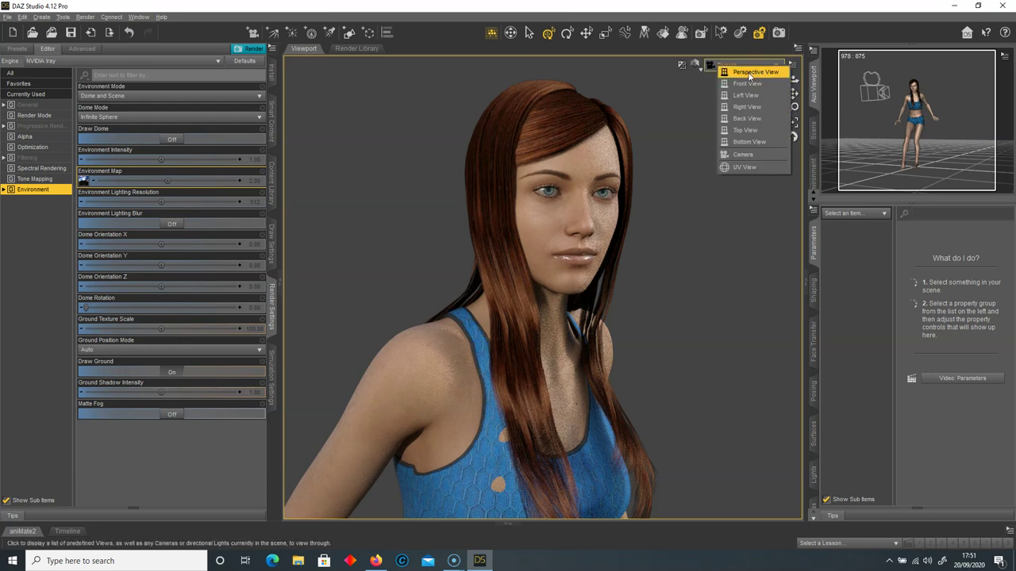
{"action": "left_click", "coordinate": [754, 72]}
{"action": "left_click_drag", "start_coordinate": [759, 101], "coordinate": [714, 127]}
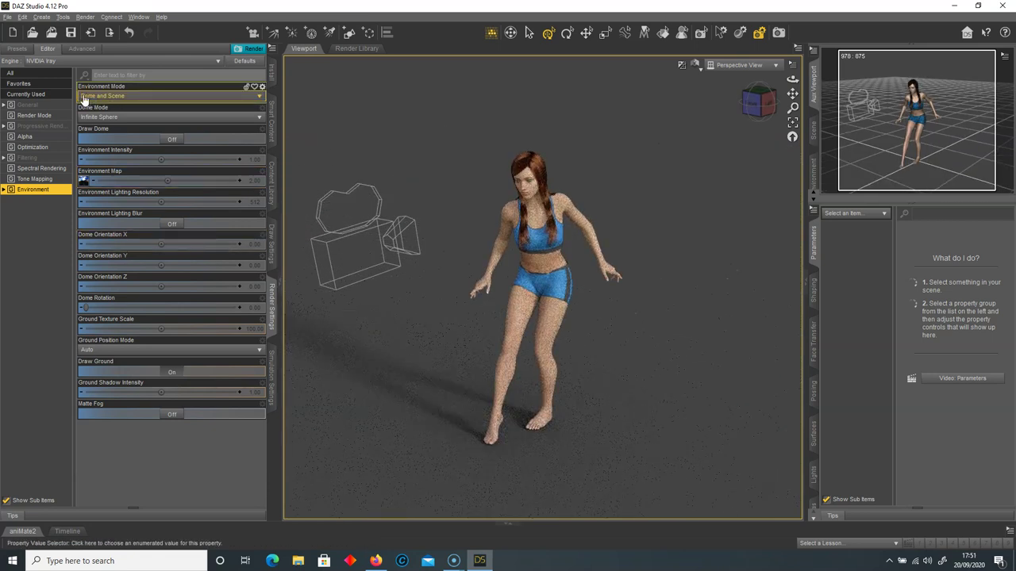
Turn on Draw Dome for the render environment and set Dome Orientation X to 2.53
{"action": "left_click", "coordinate": [172, 140]}
{"action": "mouse_move", "coordinate": [760, 105]}
{"action": "left_mouse_down"}
{"action": "mouse_move", "coordinate": [771, 98]}
{"action": "mouse_move", "coordinate": [714, 107]}
{"action": "mouse_move", "coordinate": [354, 100]}
{"action": "left_mouse_up"}
{"action": "left_click", "coordinate": [761, 107]}
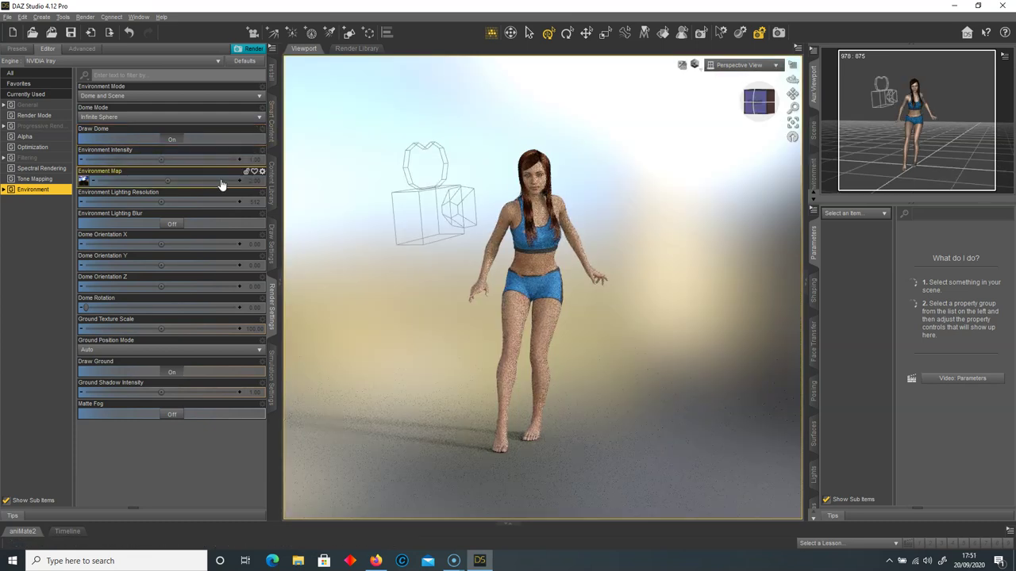
{"action": "left_click_drag", "start_coordinate": [162, 244], "coordinate": [187, 244]}
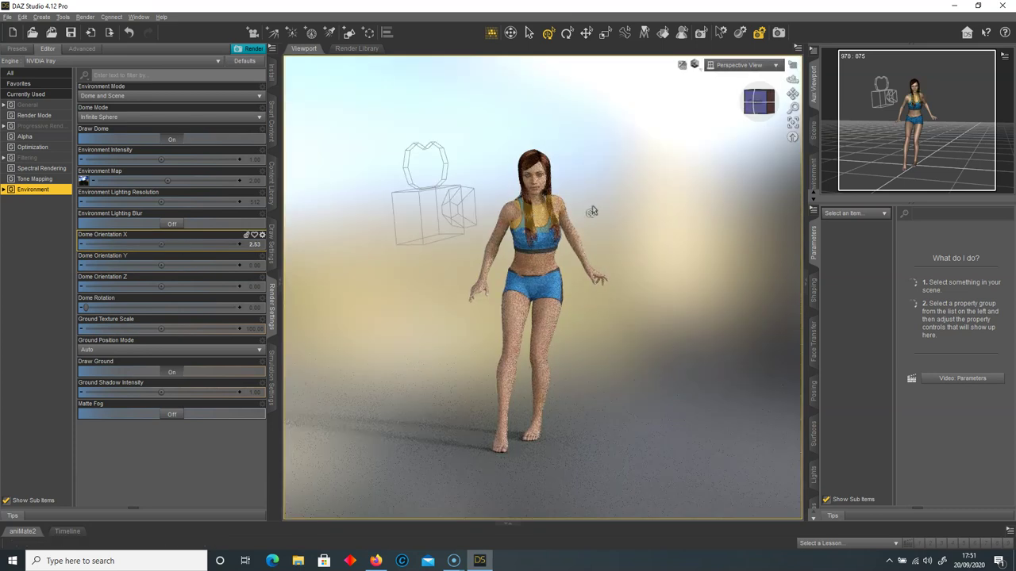
{"action": "left_click", "coordinate": [761, 108]}
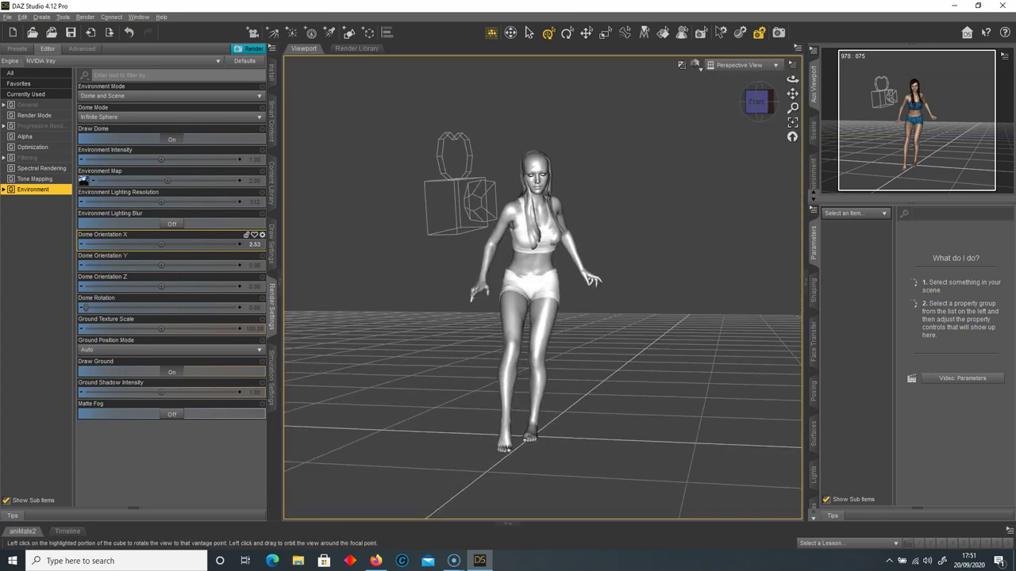
Look through the Camera again and orbit it to the other side of the figure's face
{"action": "left_click", "coordinate": [749, 65]}
{"action": "left_click", "coordinate": [735, 157]}
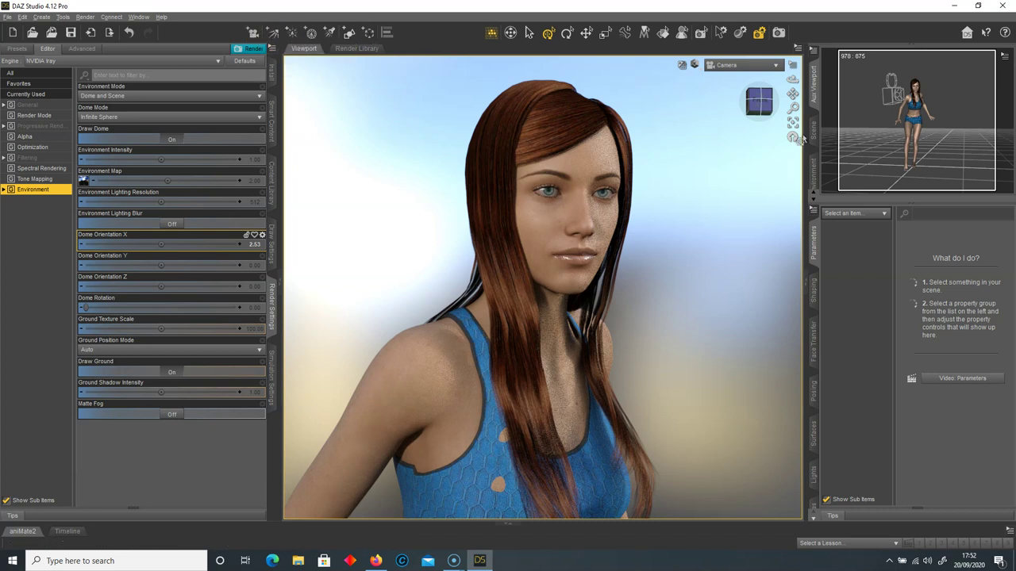
{"action": "left_click", "coordinate": [758, 101]}
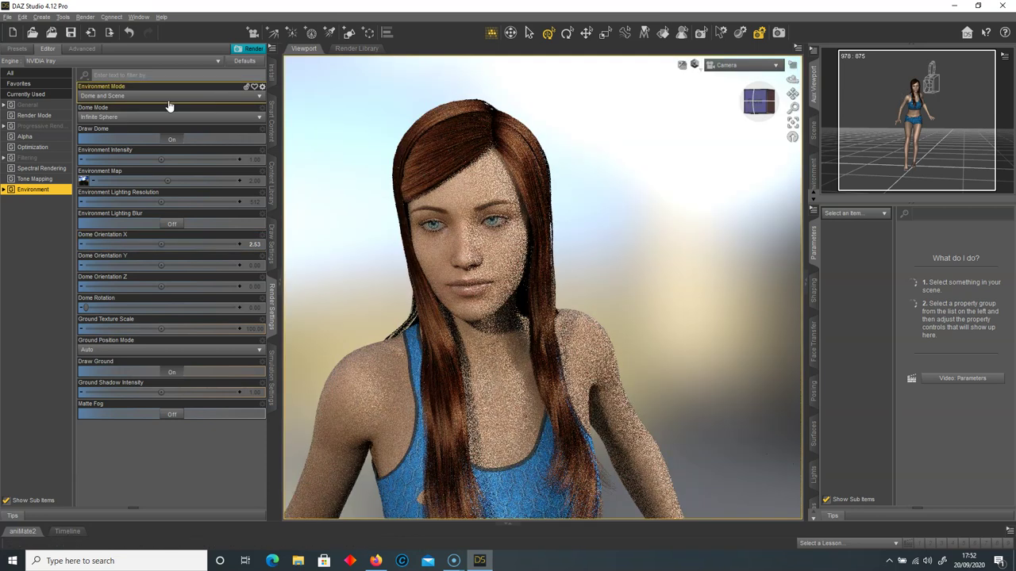
Set the Environment Mode to Scene Only and orbit the Camera around the figure to inspect the lighting
{"action": "left_click", "coordinate": [162, 96]}
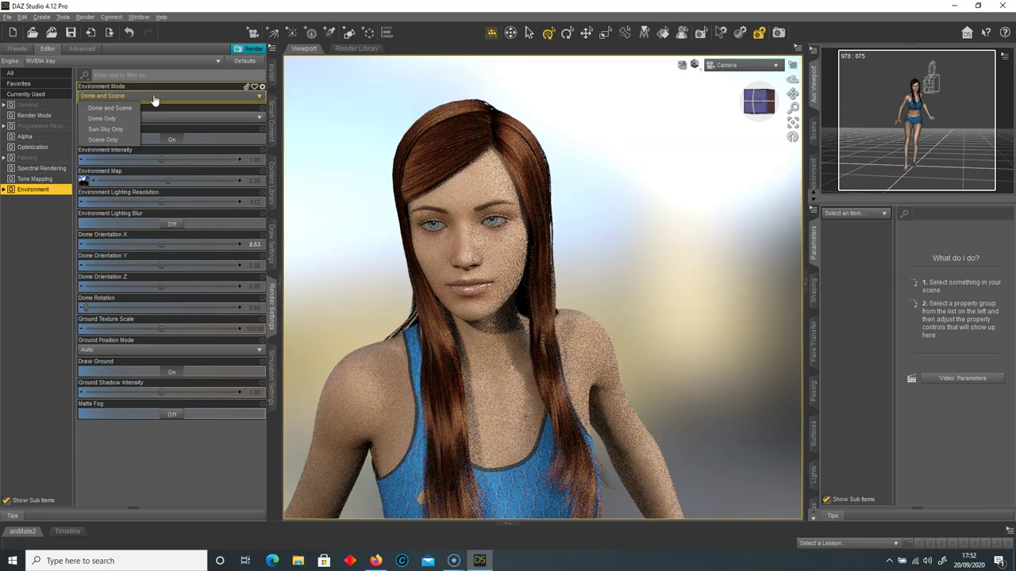
{"action": "left_click", "coordinate": [103, 140]}
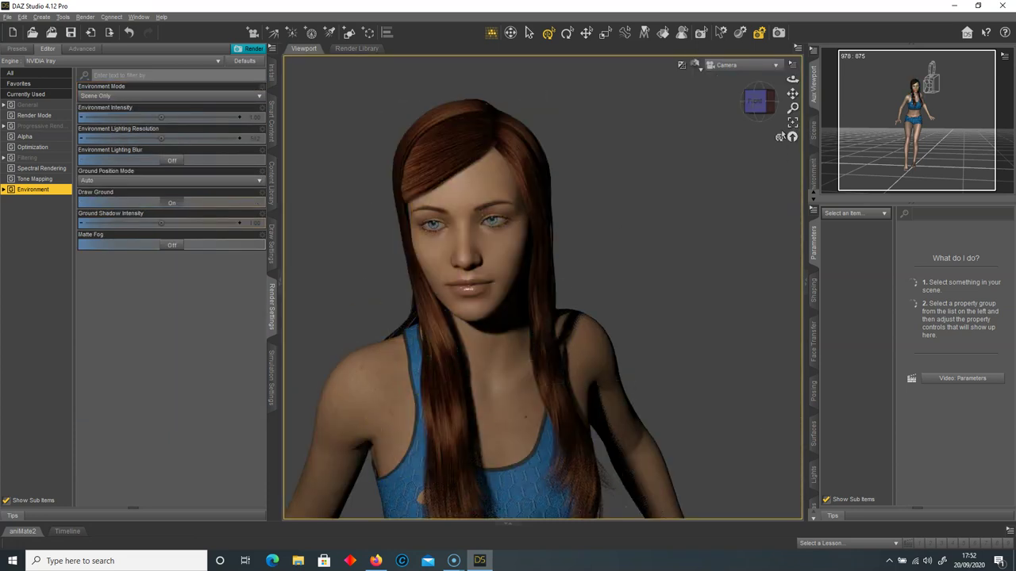
{"action": "left_click_drag", "start_coordinate": [792, 94], "coordinate": [859, 51]}
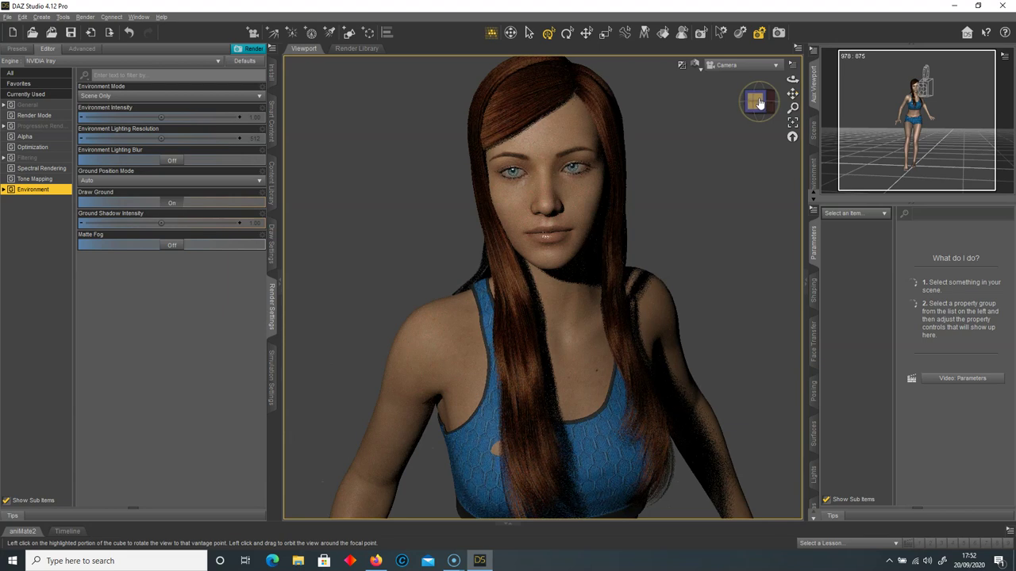
{"action": "mouse_move", "coordinate": [759, 103]}
{"action": "left_mouse_down"}
{"action": "mouse_move", "coordinate": [762, 115]}
{"action": "mouse_move", "coordinate": [779, 112]}
{"action": "mouse_move", "coordinate": [759, 103]}
{"action": "mouse_move", "coordinate": [779, 95]}
{"action": "mouse_move", "coordinate": [713, 105]}
{"action": "left_mouse_up"}
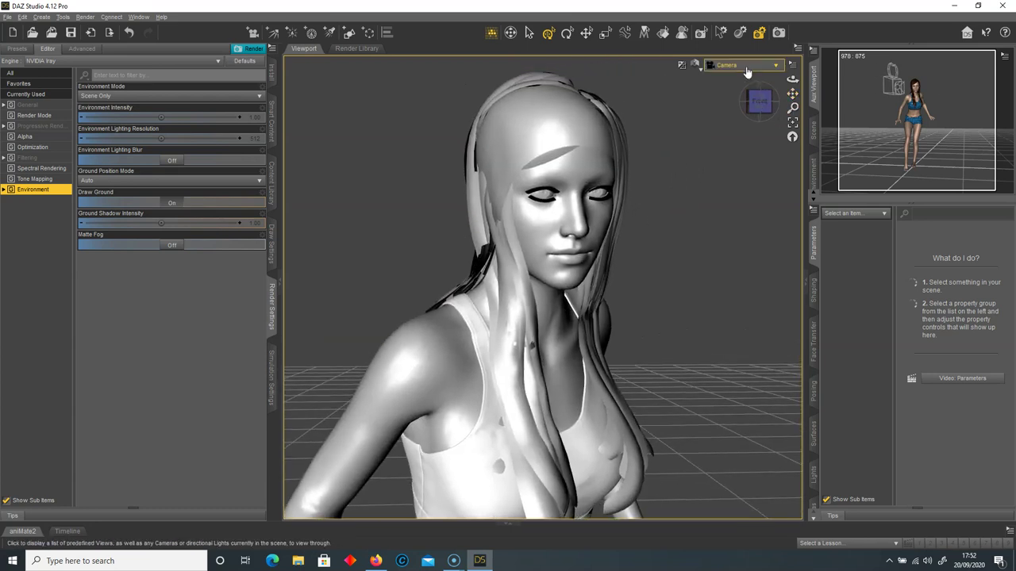
Switch to Perspective View, show the whole figure at an angle, and create a new distant light with the default name
{"action": "left_click", "coordinate": [741, 63]}
{"action": "left_click", "coordinate": [738, 72]}
{"action": "left_click_drag", "start_coordinate": [756, 102], "coordinate": [792, 85]}
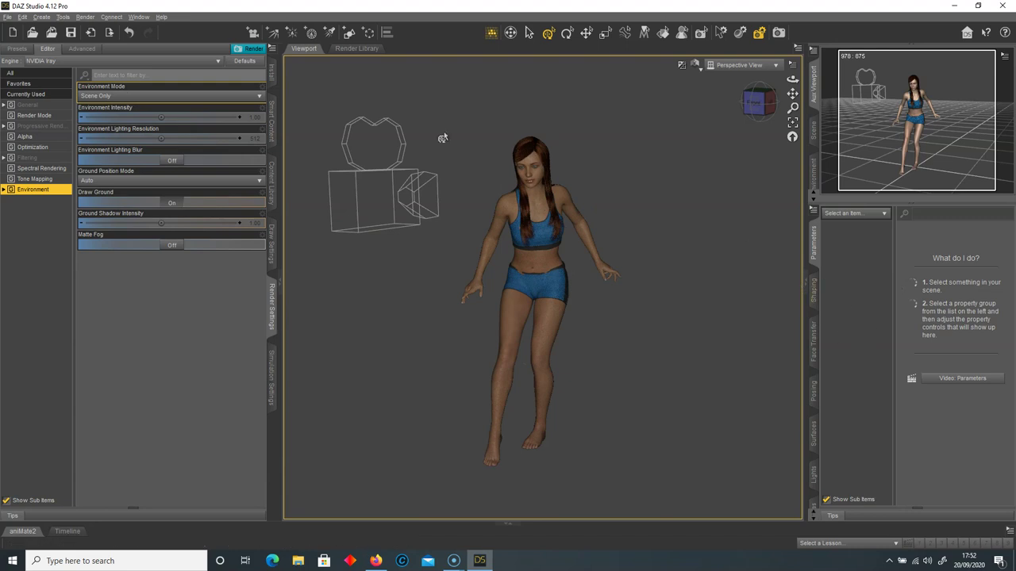
{"action": "left_click", "coordinate": [271, 33]}
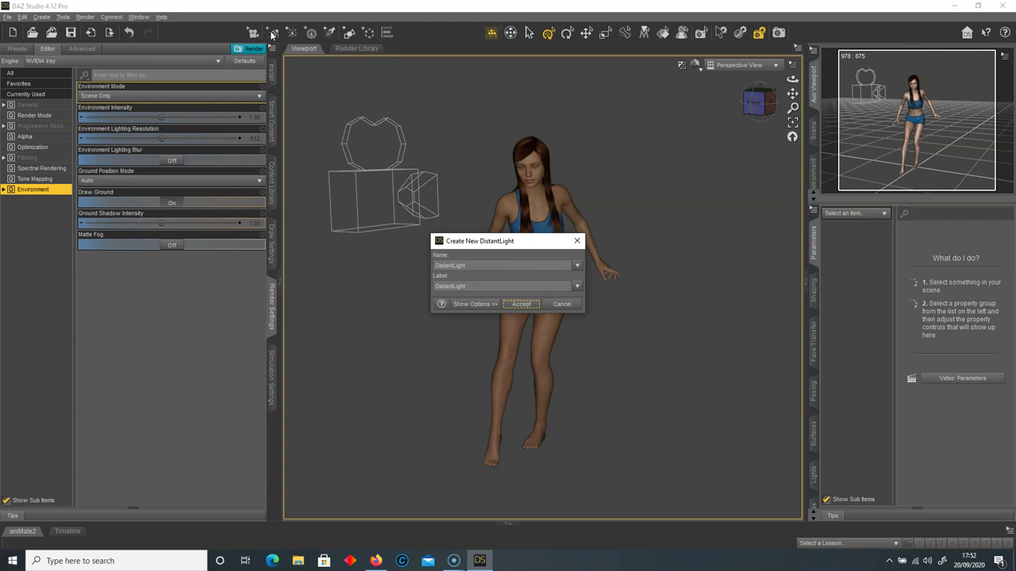
{"action": "left_click", "coordinate": [530, 307]}
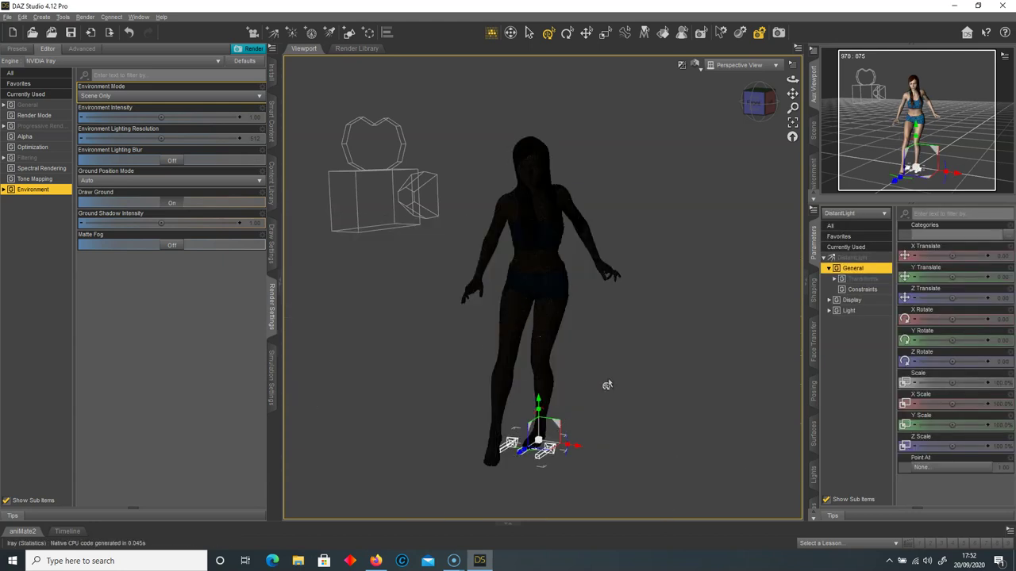
Tilt the distant light to X Rotate -38.63 and move it to Y Translate 14.17 and Z Translate 37.31
{"action": "mouse_move", "coordinate": [518, 456]}
{"action": "left_mouse_down"}
{"action": "mouse_move", "coordinate": [488, 473]}
{"action": "mouse_move", "coordinate": [504, 467]}
{"action": "left_mouse_up"}
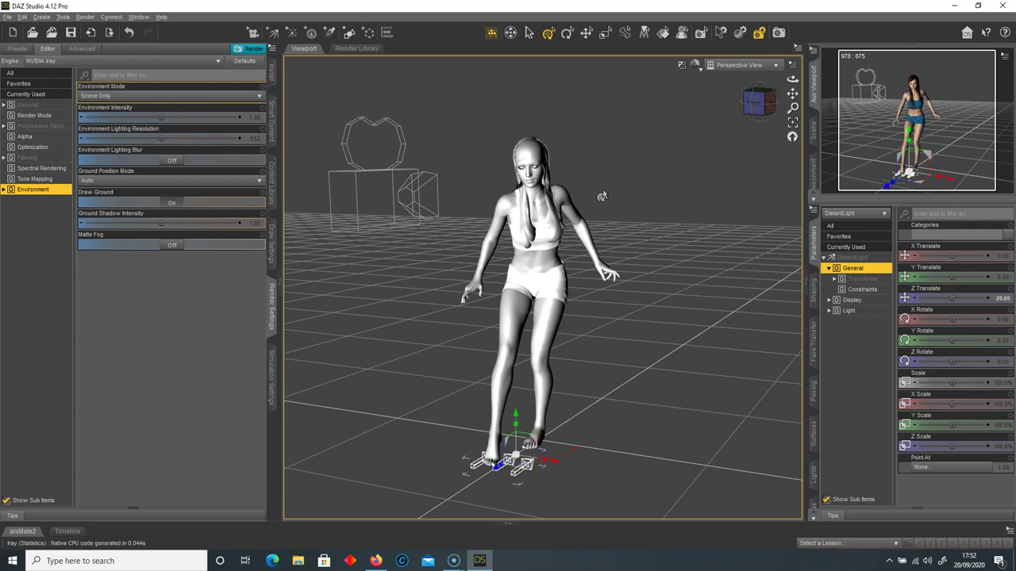
{"action": "left_click", "coordinate": [567, 35]}
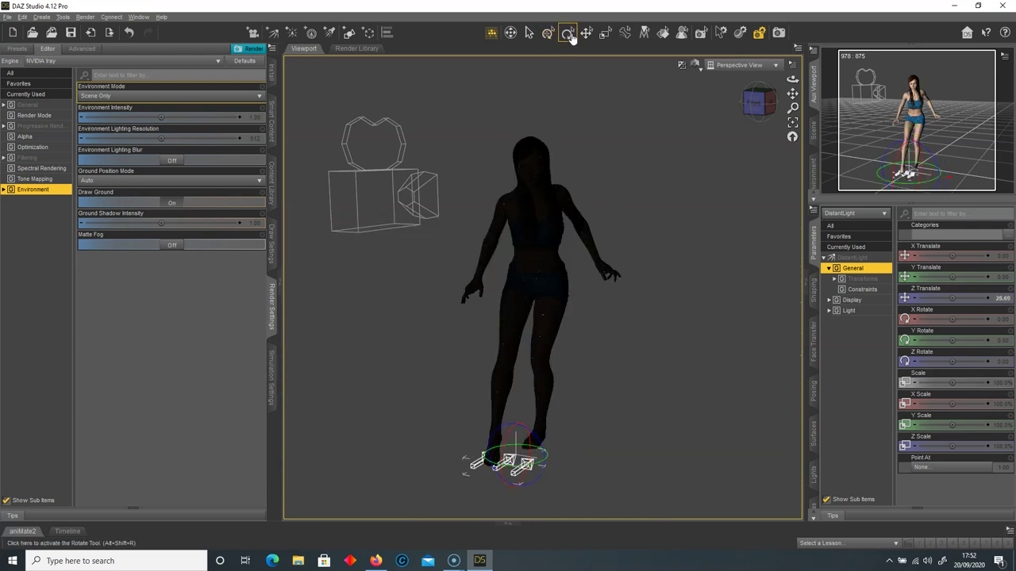
{"action": "left_click_drag", "start_coordinate": [509, 437], "coordinate": [517, 424]}
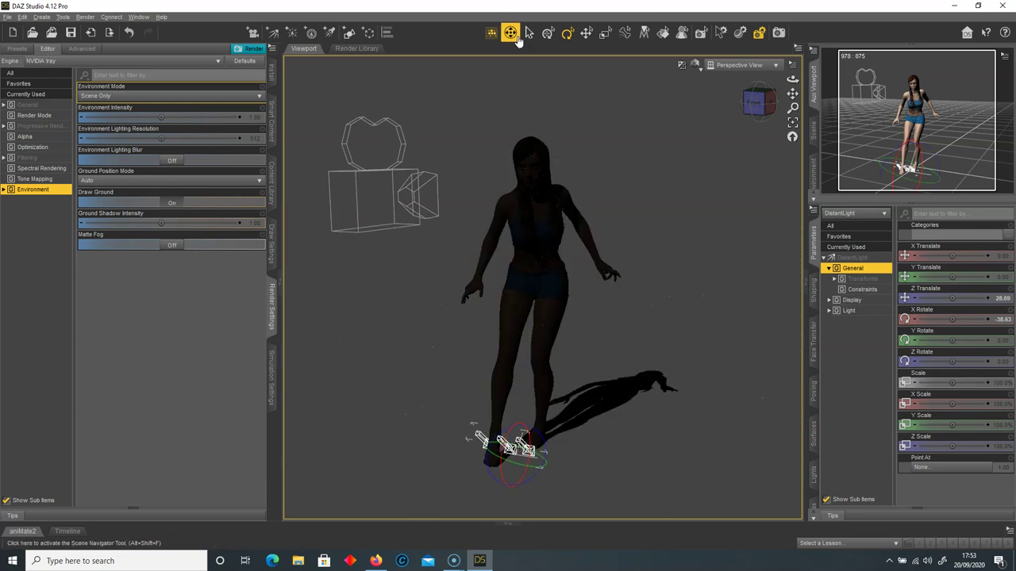
{"action": "left_click", "coordinate": [549, 32]}
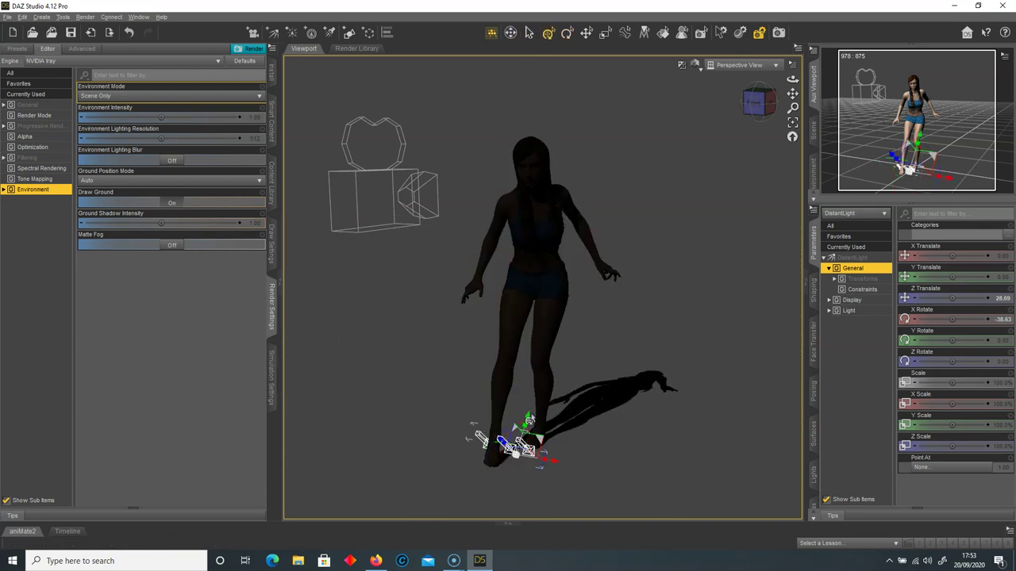
{"action": "left_click_drag", "start_coordinate": [521, 428], "coordinate": [475, 419]}
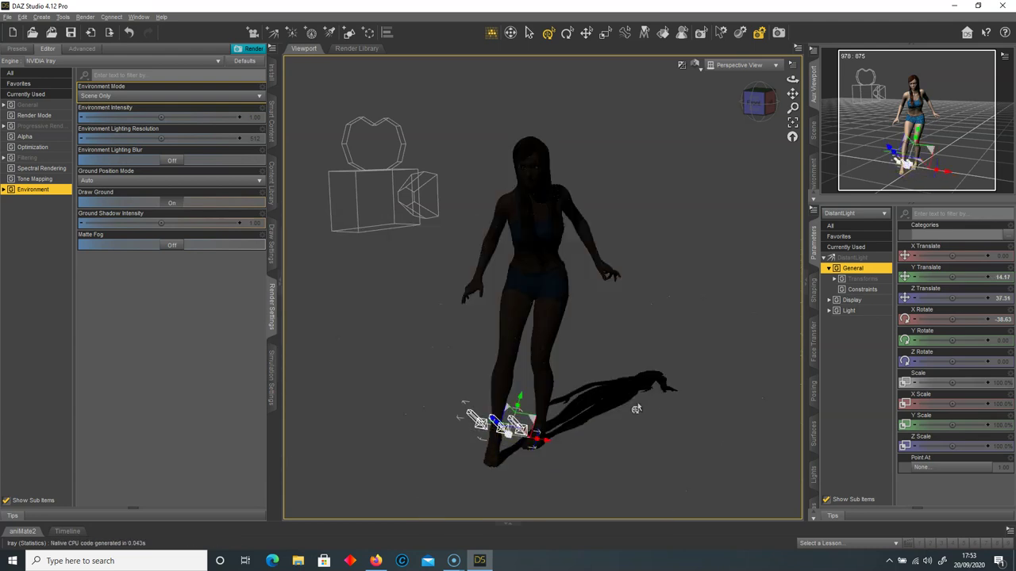
{"action": "mouse_move", "coordinate": [764, 98]}
{"action": "left_mouse_down"}
{"action": "mouse_move", "coordinate": [726, 101]}
{"action": "mouse_move", "coordinate": [752, 102]}
{"action": "left_mouse_up"}
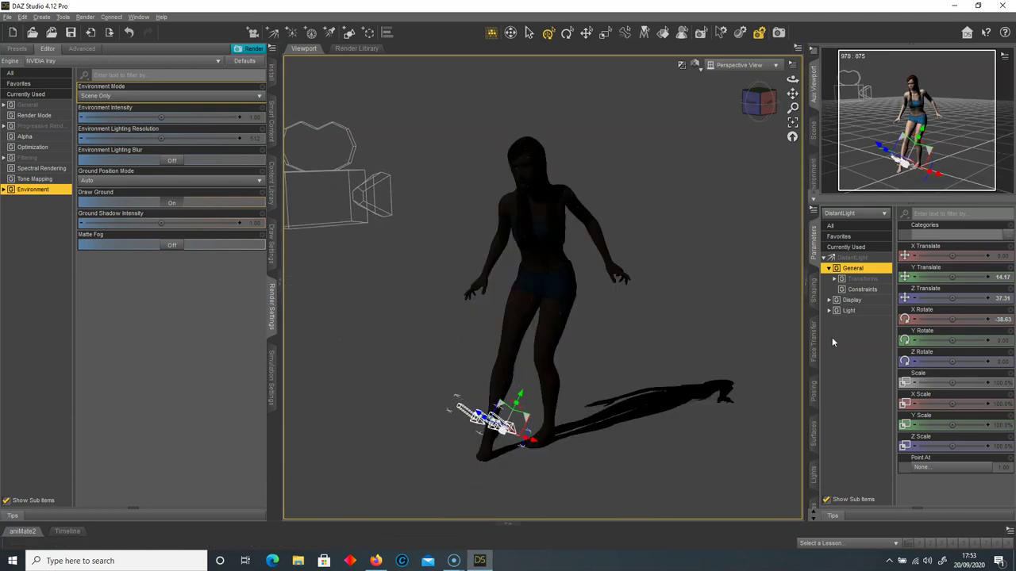
Set the distant light's Luminous Flux (Lumen) to 100000
{"action": "left_click", "coordinate": [860, 260]}
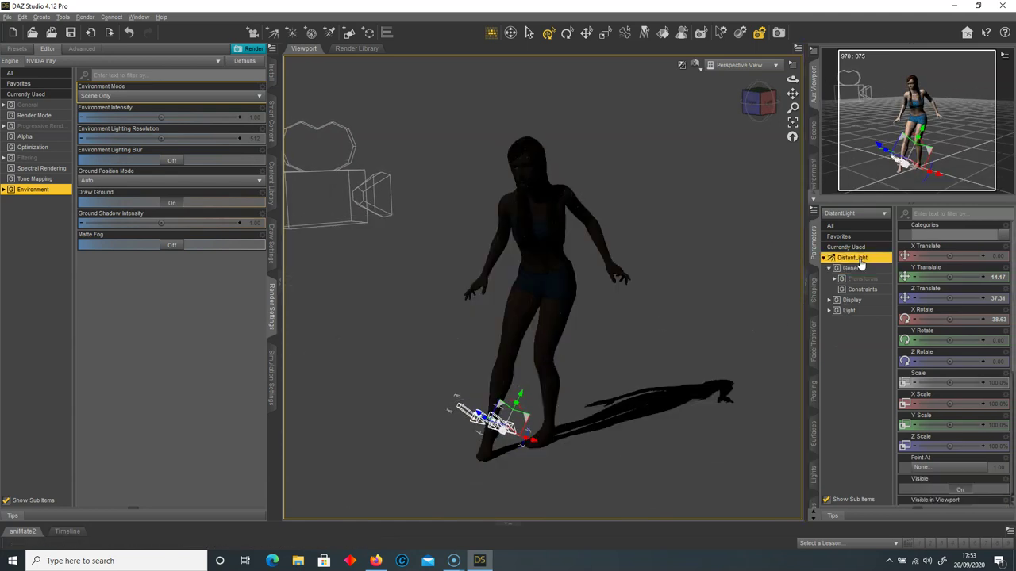
{"action": "scroll", "coordinate": [988, 403], "scroll_direction": "down", "scroll_amount": 5}
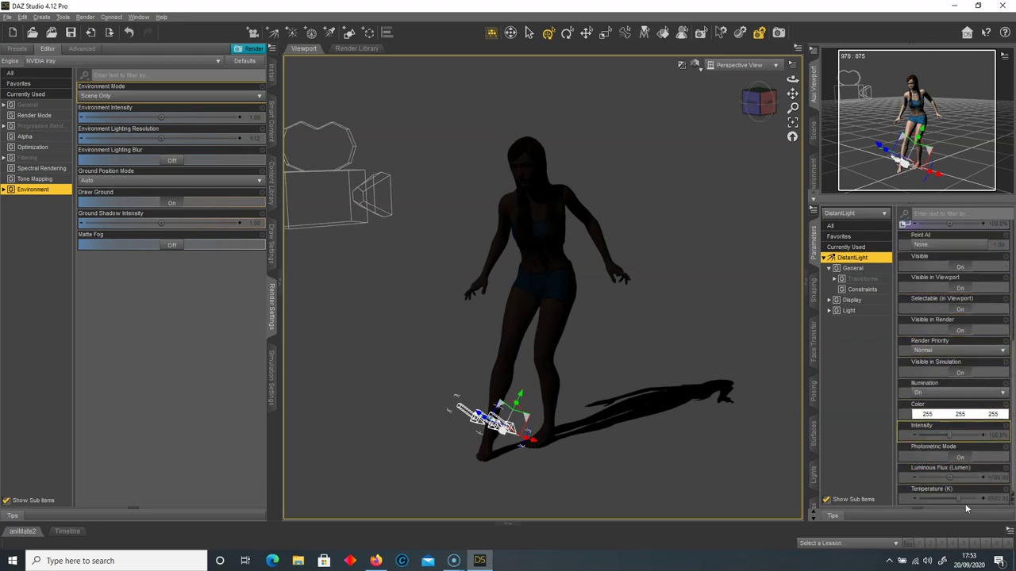
{"action": "left_click", "coordinate": [841, 311]}
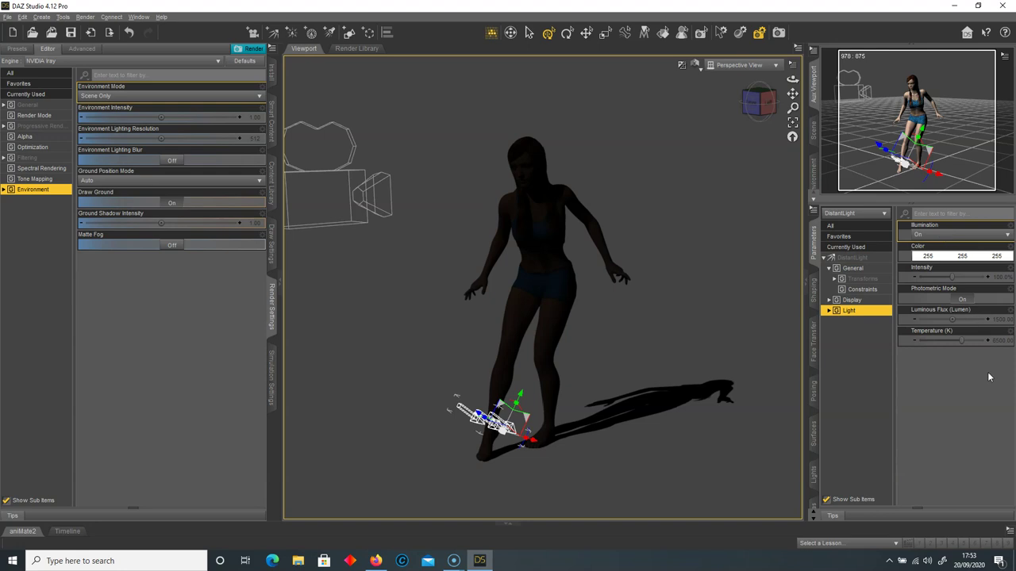
{"action": "left_click", "coordinate": [970, 290]}
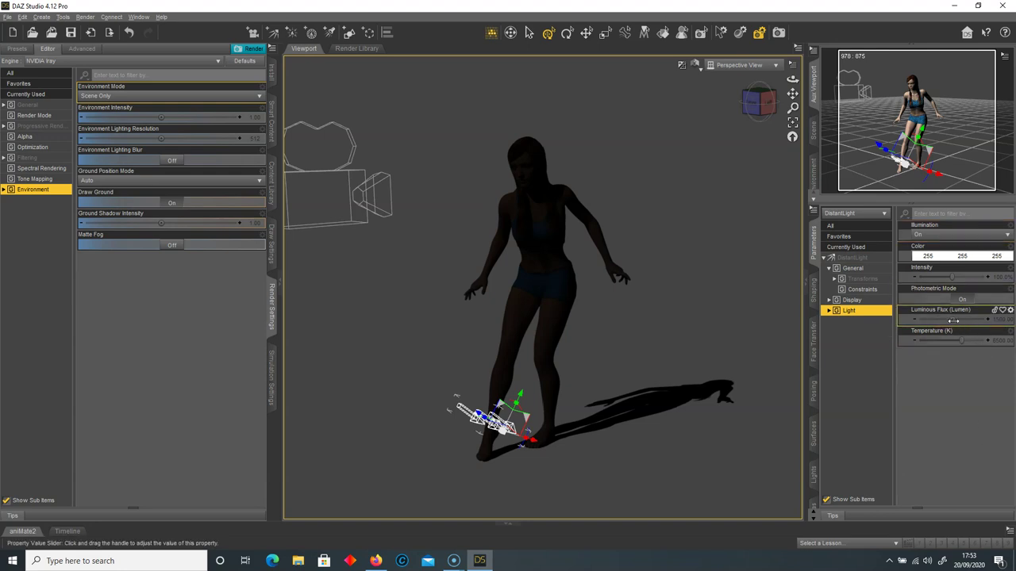
{"action": "left_click", "coordinate": [998, 319]}
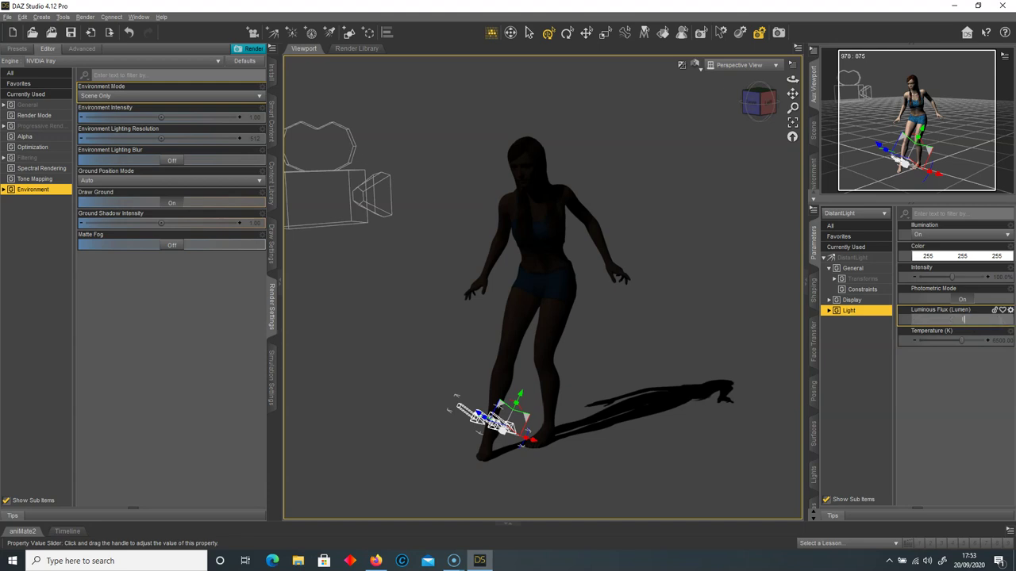
{"action": "key", "text": "Return"}
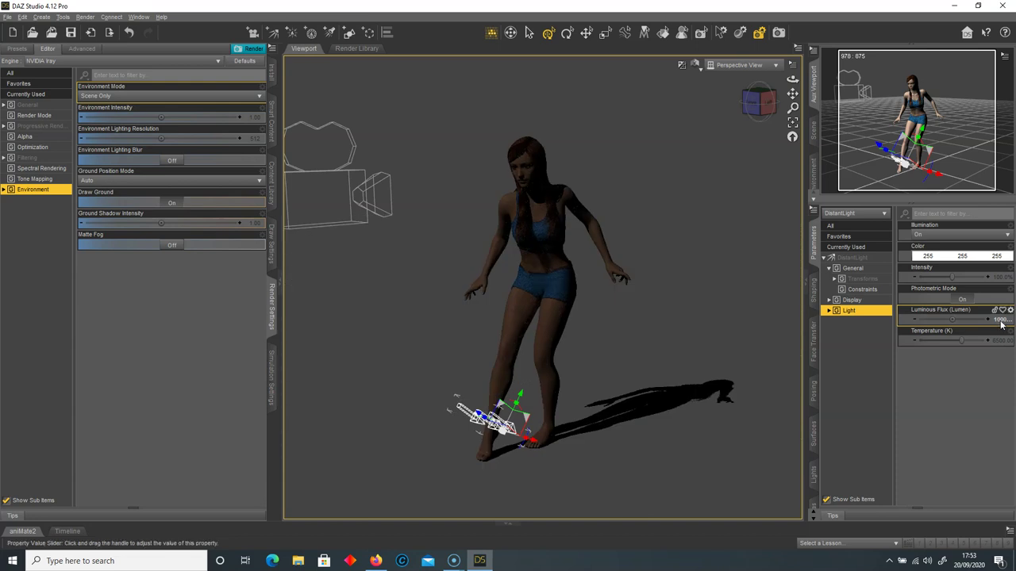
{"action": "left_click", "coordinate": [1000, 319]}
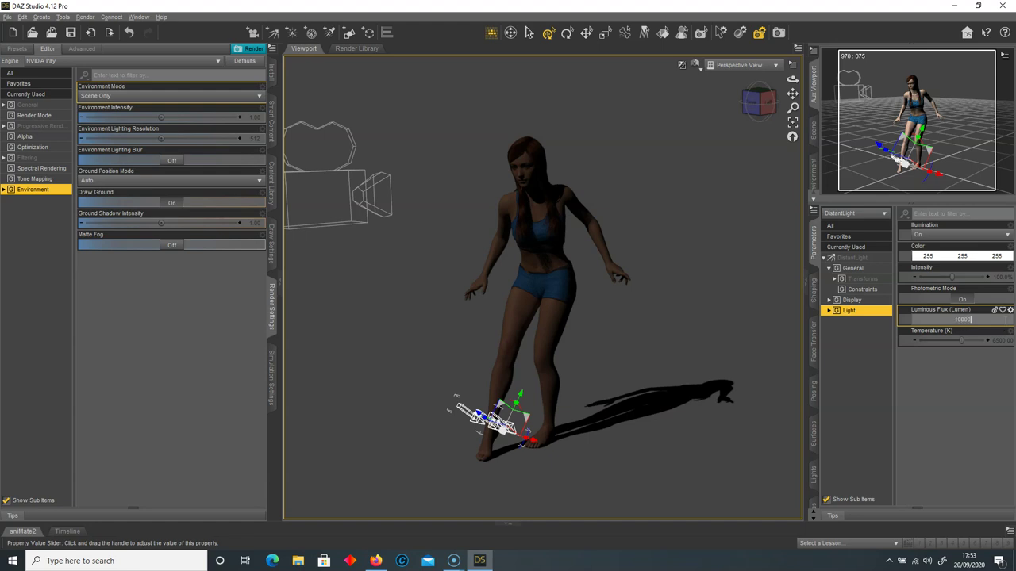
{"action": "type", "text": "100000"}
{"action": "key", "text": "Return"}
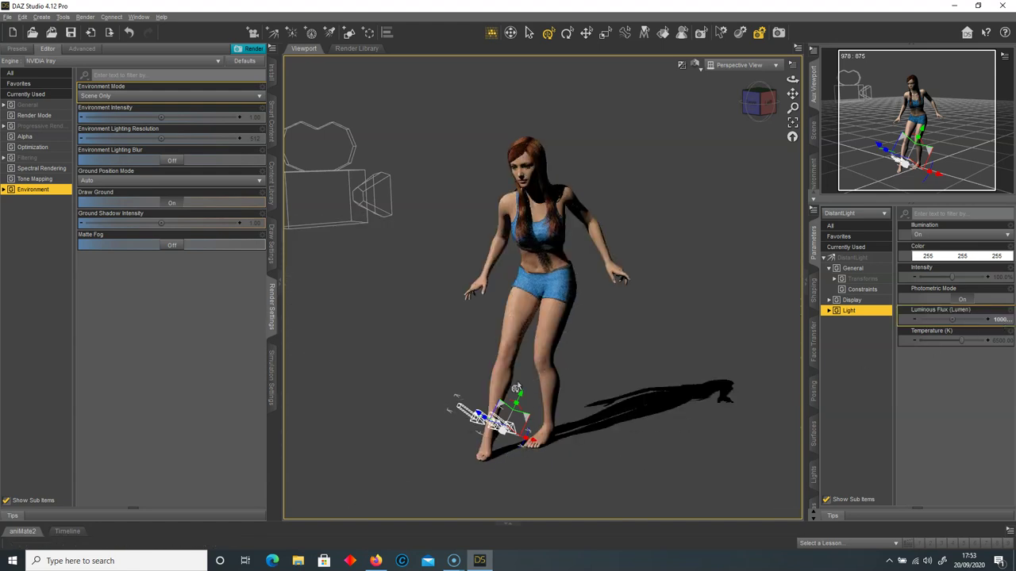
From the left side view, rotate the distant light to a steeper downward angle and move it slightly up and back
{"action": "left_click", "coordinate": [566, 33]}
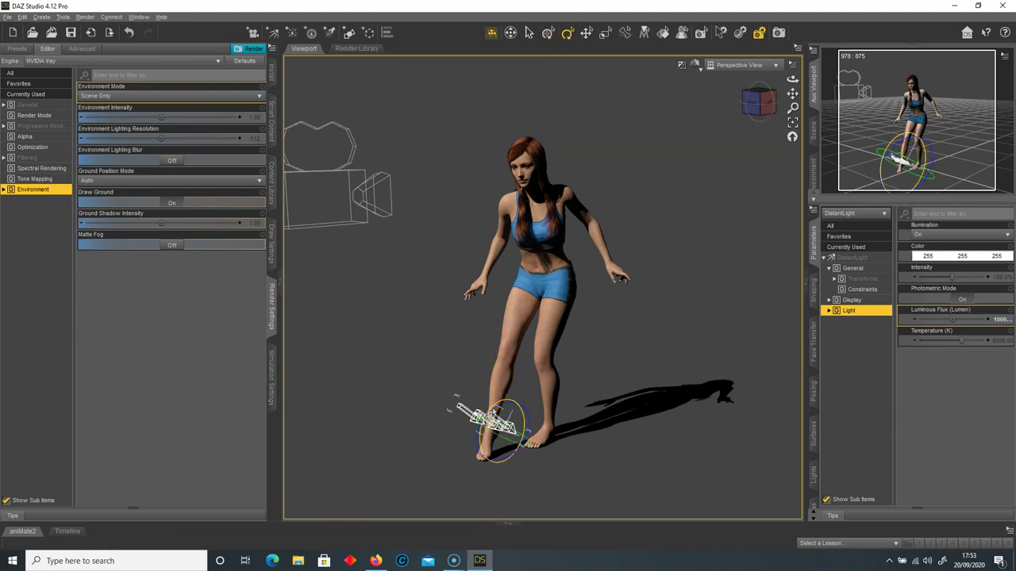
{"action": "left_click", "coordinate": [765, 103]}
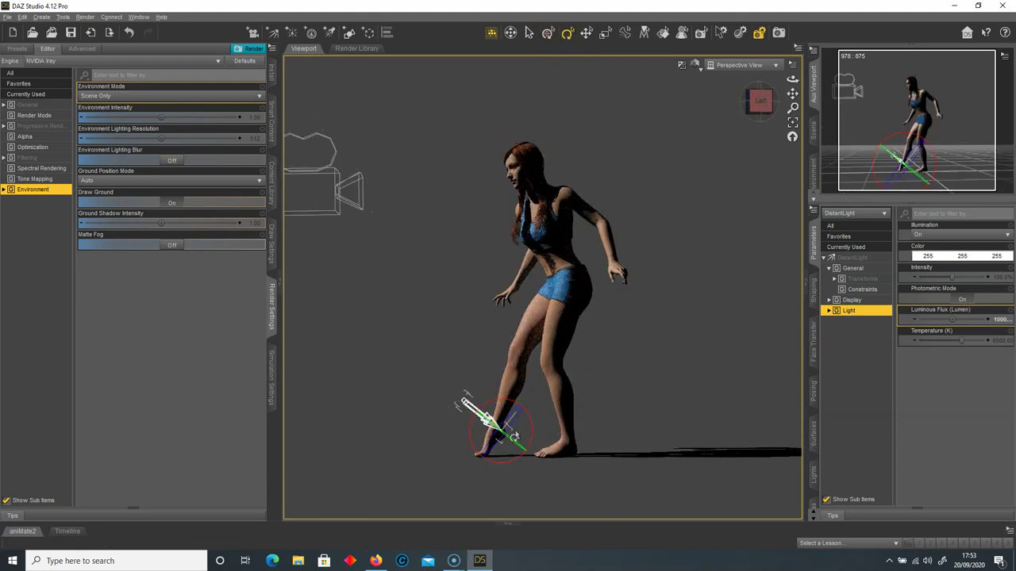
{"action": "mouse_move", "coordinate": [483, 410]}
{"action": "left_mouse_down"}
{"action": "mouse_move", "coordinate": [466, 412]}
{"action": "mouse_move", "coordinate": [475, 395]}
{"action": "left_mouse_up"}
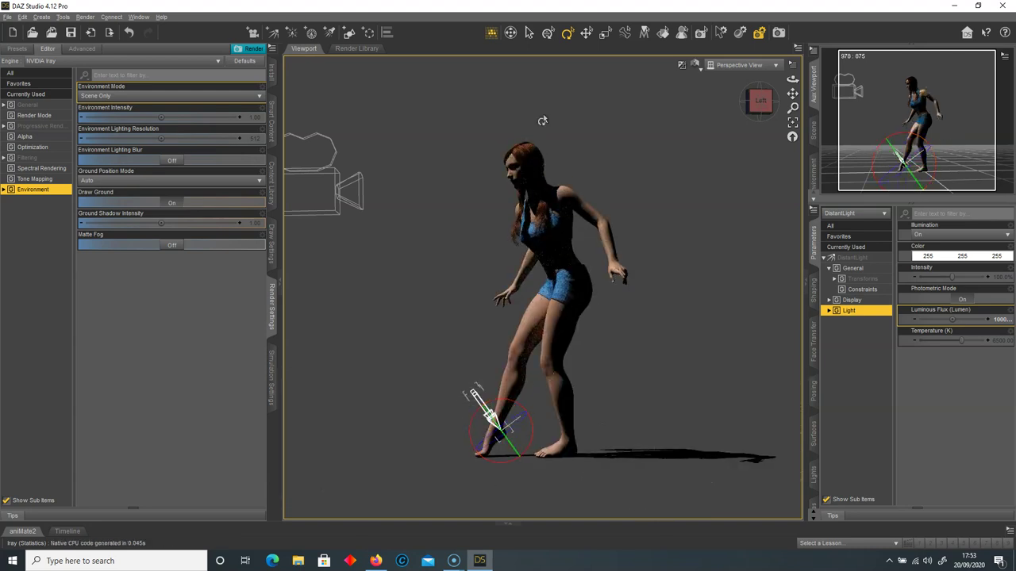
{"action": "left_click", "coordinate": [547, 33]}
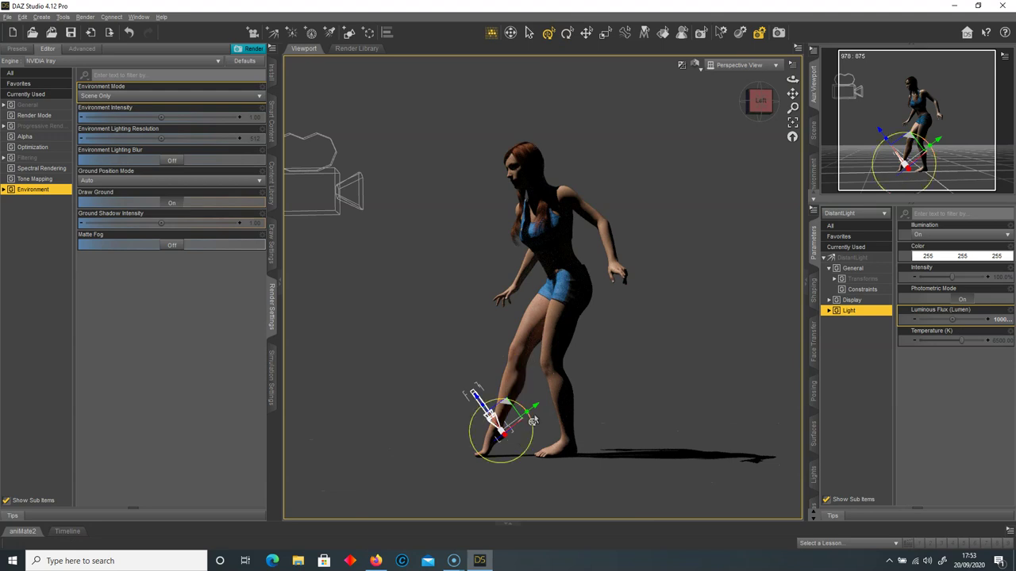
{"action": "left_click_drag", "start_coordinate": [533, 410], "coordinate": [562, 407]}
Move the distant light beside the figure's feet and rotate it to shine almost straight down
{"action": "left_click_drag", "start_coordinate": [759, 101], "coordinate": [787, 104]}
{"action": "left_click", "coordinate": [766, 103]}
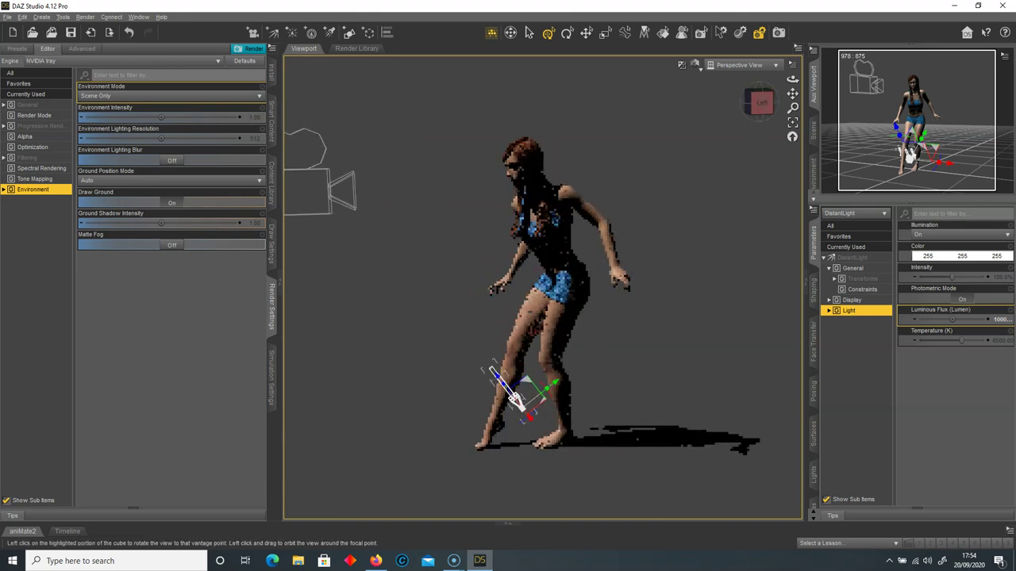
{"action": "left_click_drag", "start_coordinate": [496, 381], "coordinate": [548, 429]}
{"action": "left_click", "coordinate": [567, 32]}
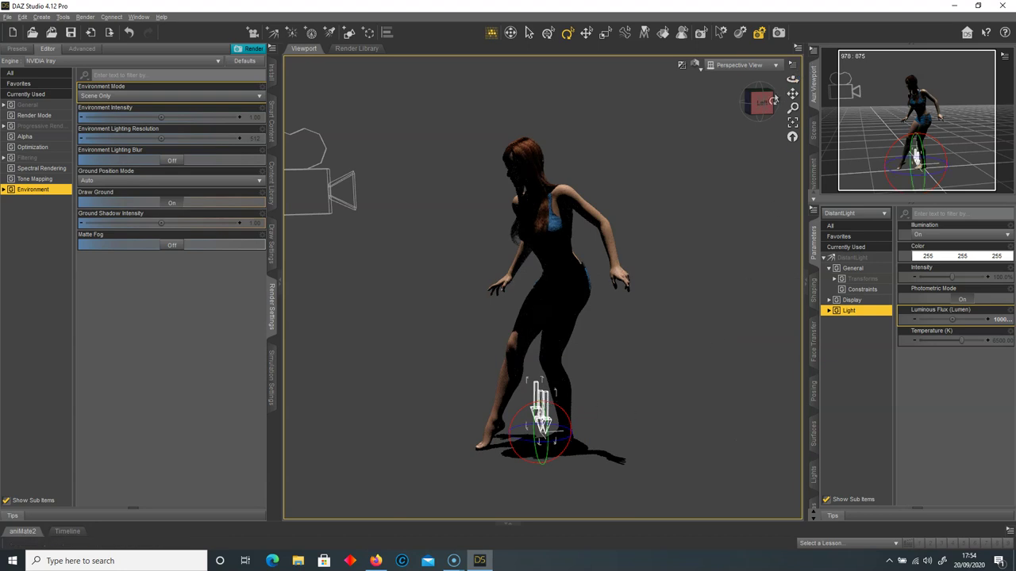
{"action": "mouse_move", "coordinate": [759, 101]}
{"action": "left_mouse_down"}
{"action": "mouse_move", "coordinate": [787, 102]}
{"action": "mouse_move", "coordinate": [743, 101]}
{"action": "left_mouse_up"}
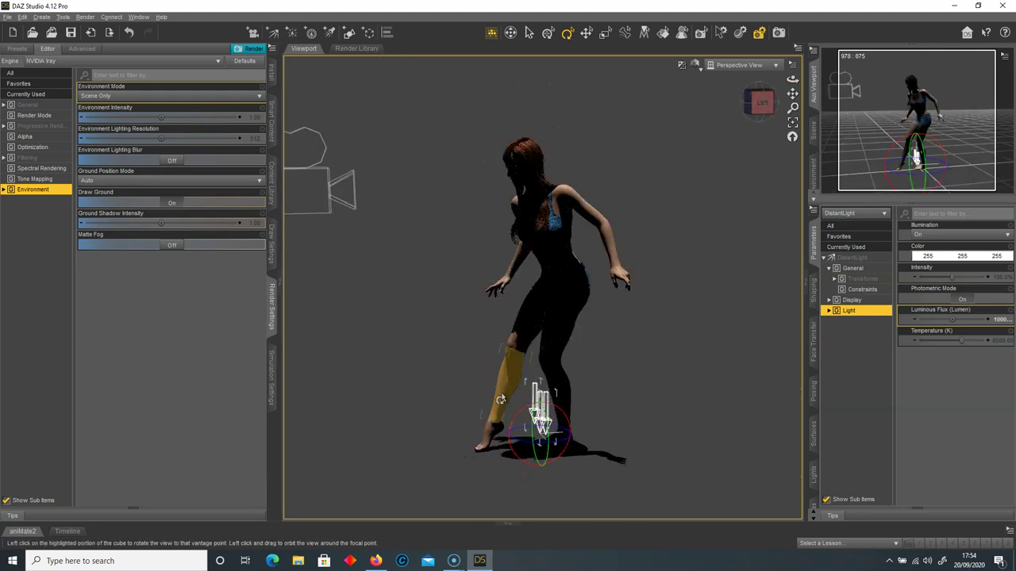
{"action": "left_click_drag", "start_coordinate": [525, 416], "coordinate": [518, 418]}
{"action": "left_click", "coordinate": [772, 113]}
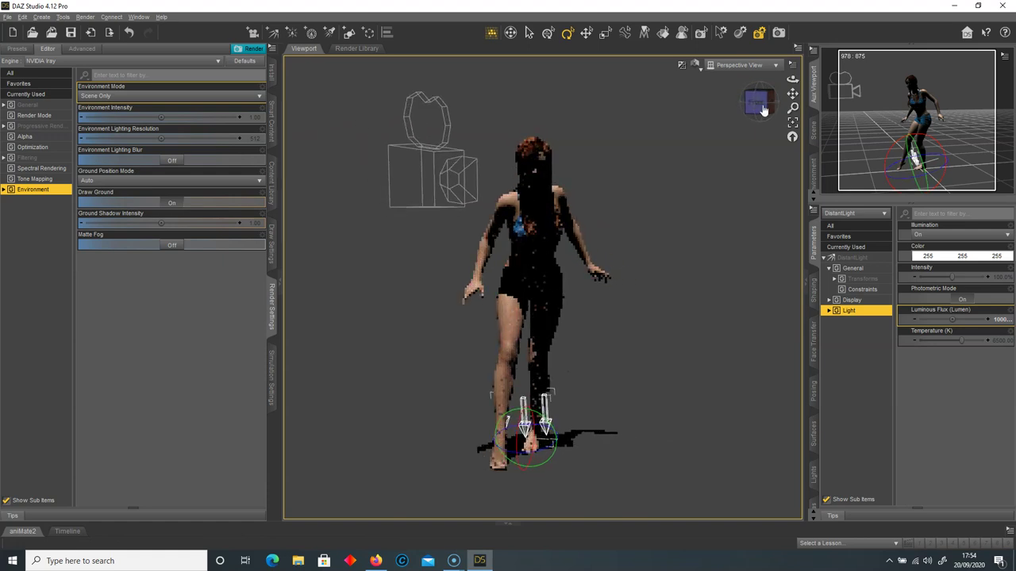
{"action": "left_click_drag", "start_coordinate": [556, 435], "coordinate": [531, 452]}
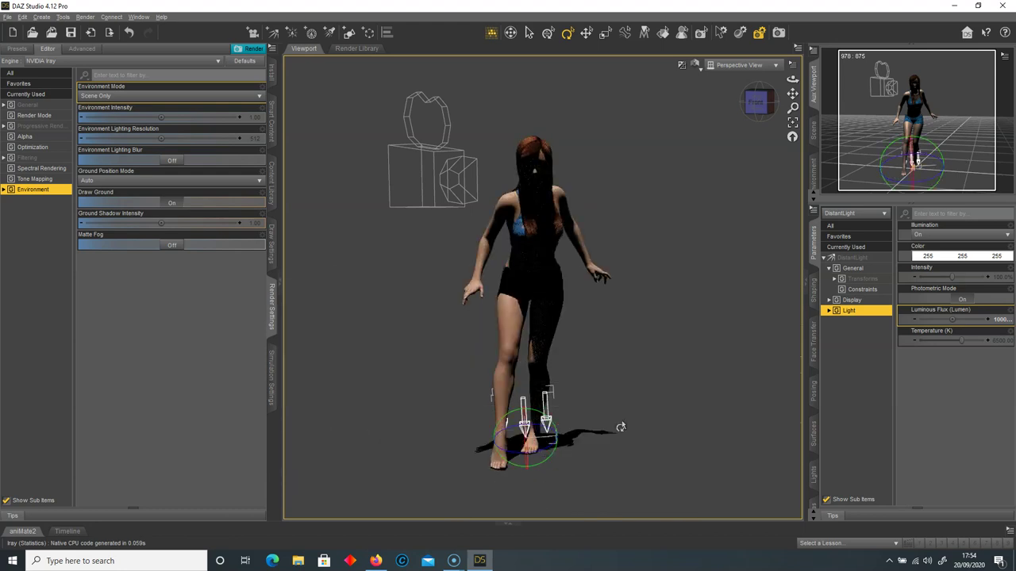
Create a Plane primitive under the figure, with origin World Center and primary axis Y Positive
{"action": "mouse_move", "coordinate": [757, 103]}
{"action": "left_mouse_down"}
{"action": "mouse_move", "coordinate": [786, 103]}
{"action": "mouse_move", "coordinate": [718, 115]}
{"action": "mouse_move", "coordinate": [726, 102]}
{"action": "mouse_move", "coordinate": [757, 102]}
{"action": "left_mouse_up"}
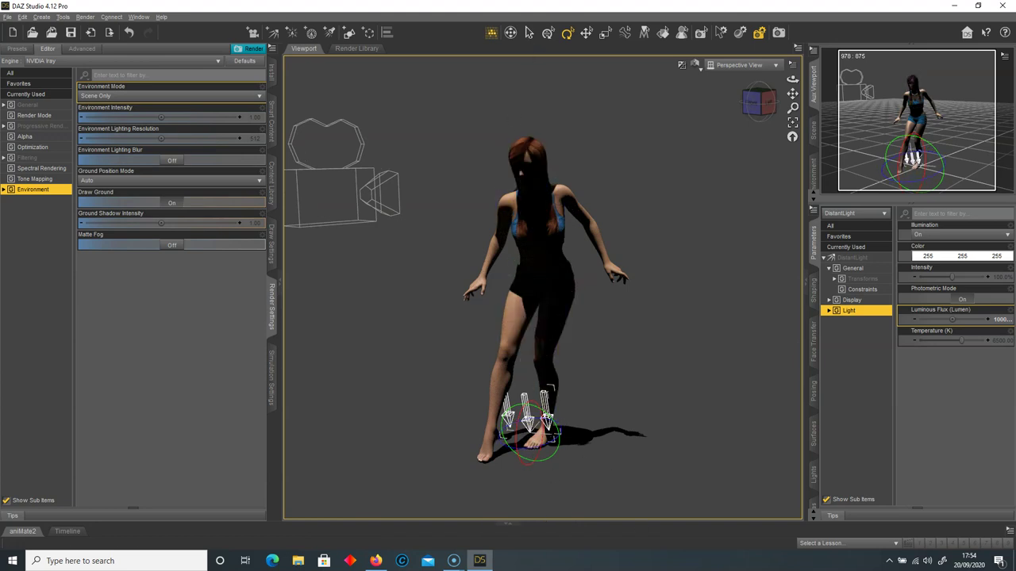
{"action": "left_click_drag", "start_coordinate": [756, 101], "coordinate": [754, 106]}
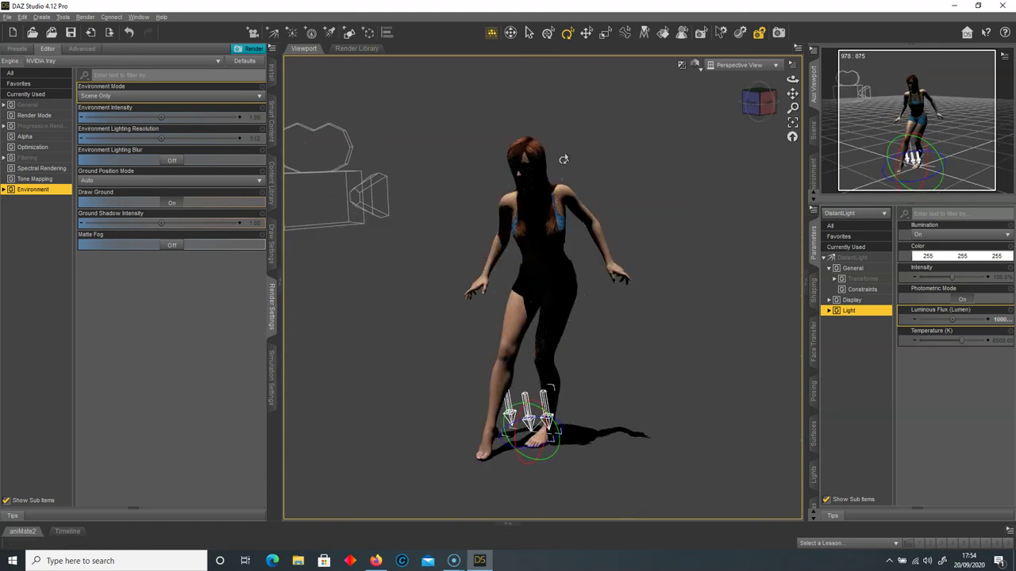
{"action": "left_click", "coordinate": [349, 33]}
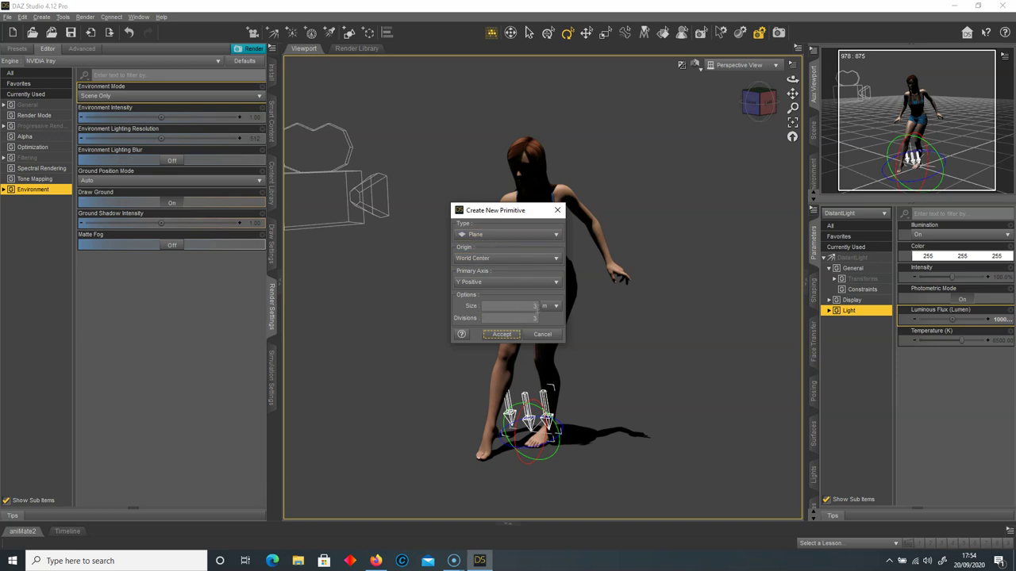
{"action": "left_click", "coordinate": [502, 334]}
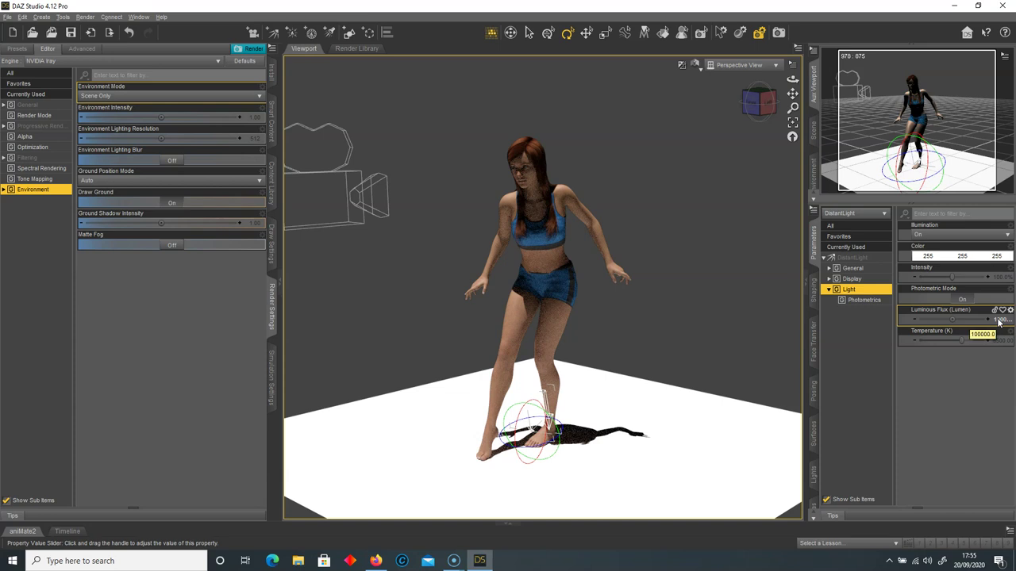
Reduce the distant light's Luminous Flux until the ground plane is softly lit, checking the figure from several angles
{"action": "double_click", "coordinate": [998, 321]}
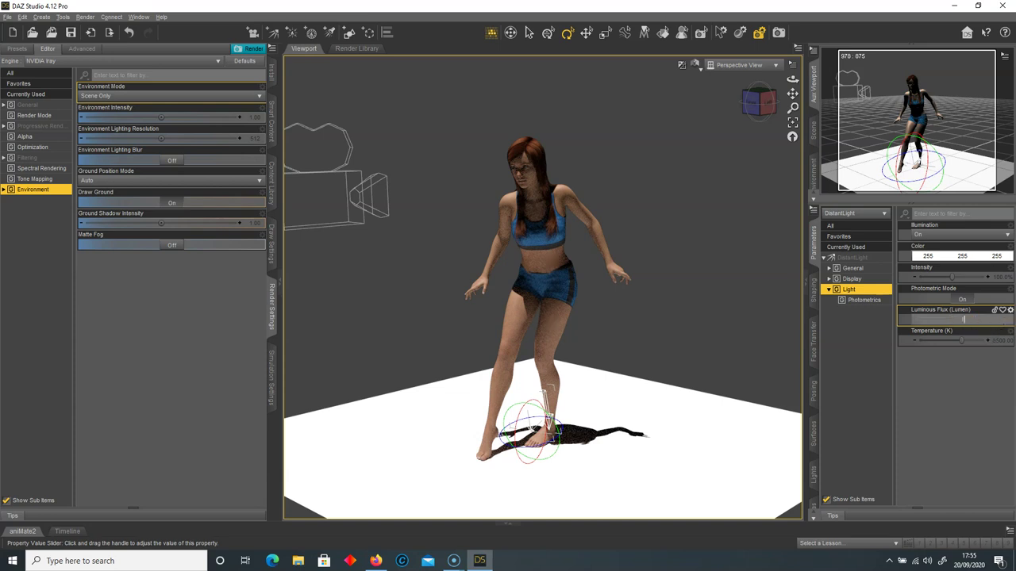
{"action": "key", "text": "Return"}
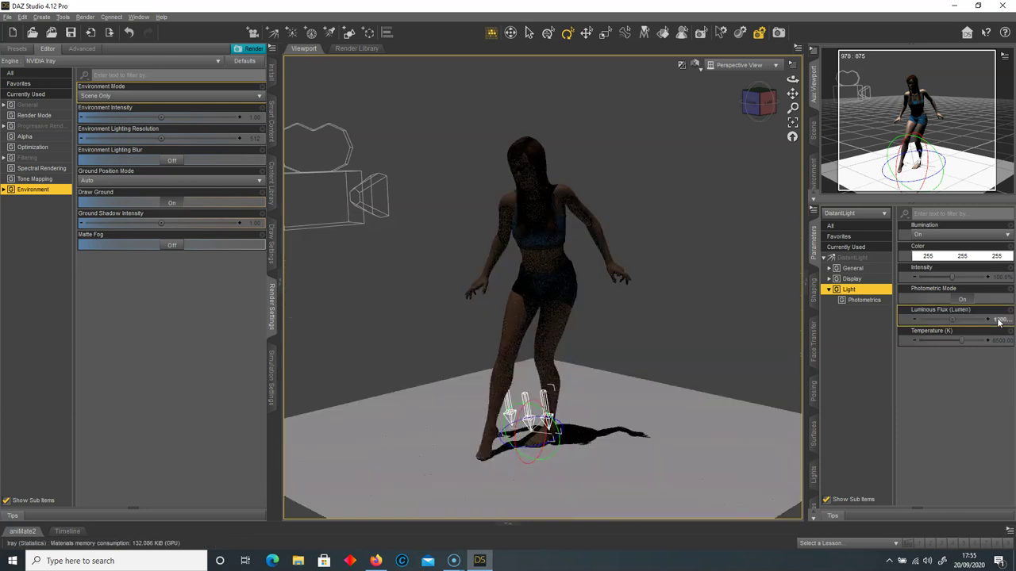
{"action": "mouse_move", "coordinate": [953, 319]}
{"action": "left_mouse_down"}
{"action": "mouse_move", "coordinate": [978, 319]}
{"action": "mouse_move", "coordinate": [967, 319]}
{"action": "left_mouse_up"}
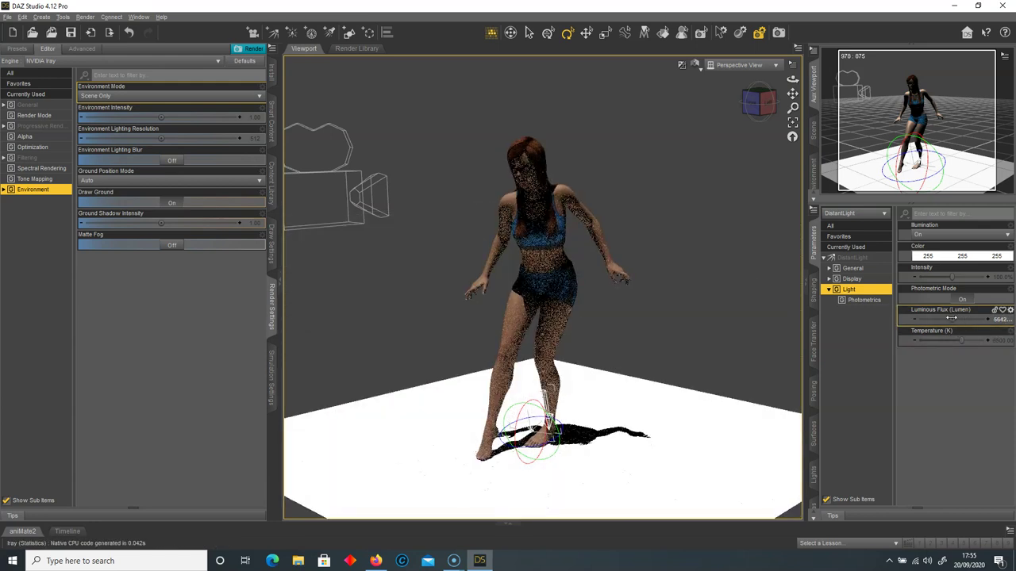
{"action": "left_click_drag", "start_coordinate": [763, 101], "coordinate": [718, 101]}
{"action": "left_click_drag", "start_coordinate": [966, 319], "coordinate": [962, 319]}
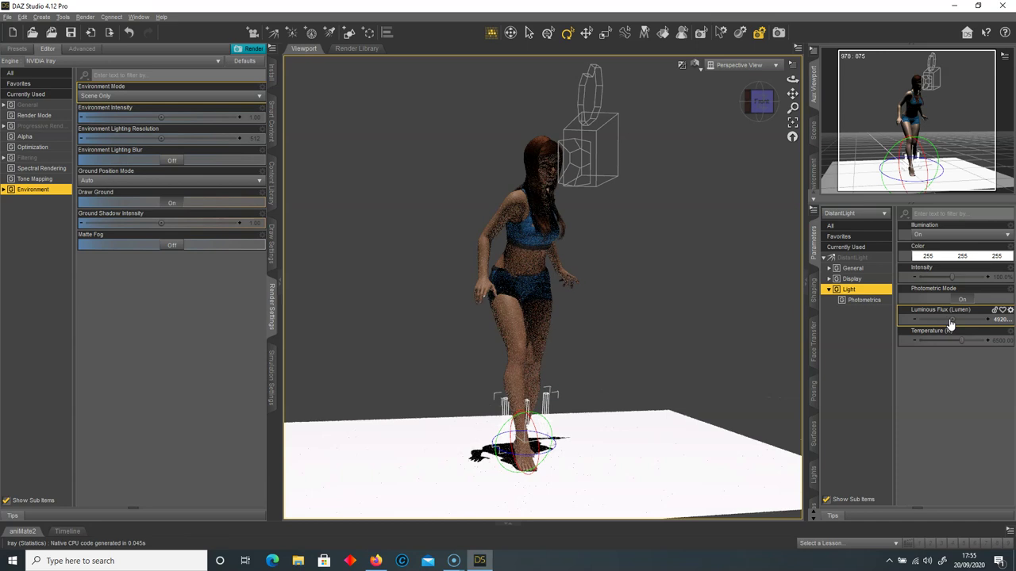
{"action": "mouse_move", "coordinate": [951, 319]}
{"action": "left_mouse_down"}
{"action": "mouse_move", "coordinate": [935, 319]}
{"action": "mouse_move", "coordinate": [955, 320]}
{"action": "mouse_move", "coordinate": [944, 319]}
{"action": "left_mouse_up"}
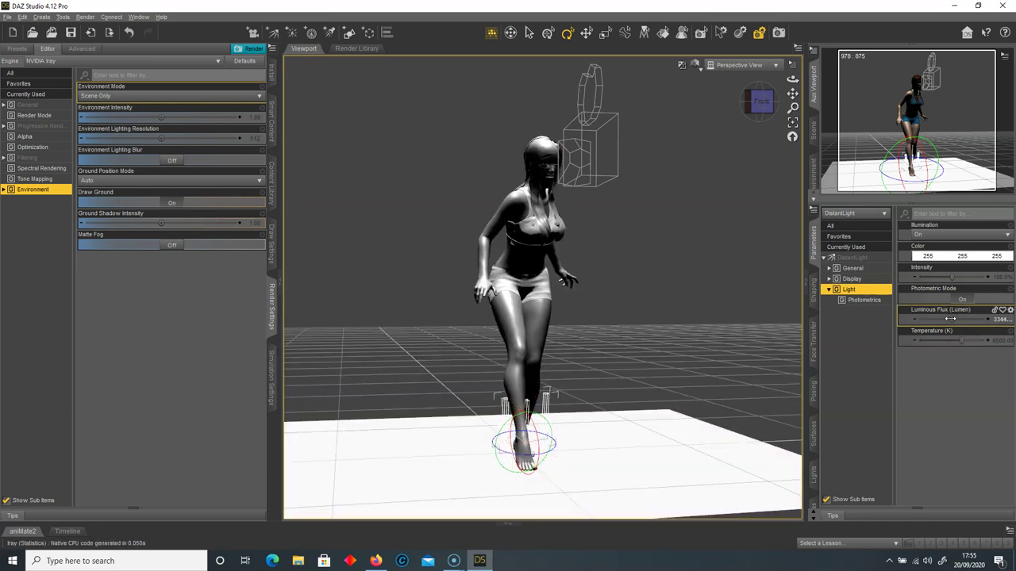
{"action": "mouse_move", "coordinate": [760, 101]}
{"action": "left_mouse_down"}
{"action": "mouse_move", "coordinate": [737, 102]}
{"action": "mouse_move", "coordinate": [749, 107]}
{"action": "left_mouse_up"}
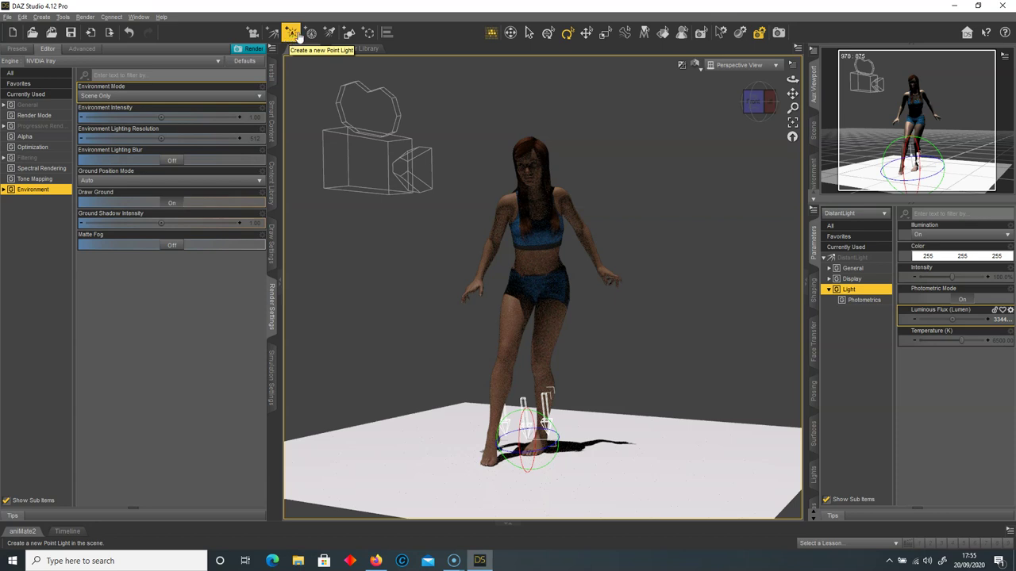
Create a point light named PointLight and move it to chest height, beside and in front of the figure's arm
{"action": "left_click", "coordinate": [292, 35]}
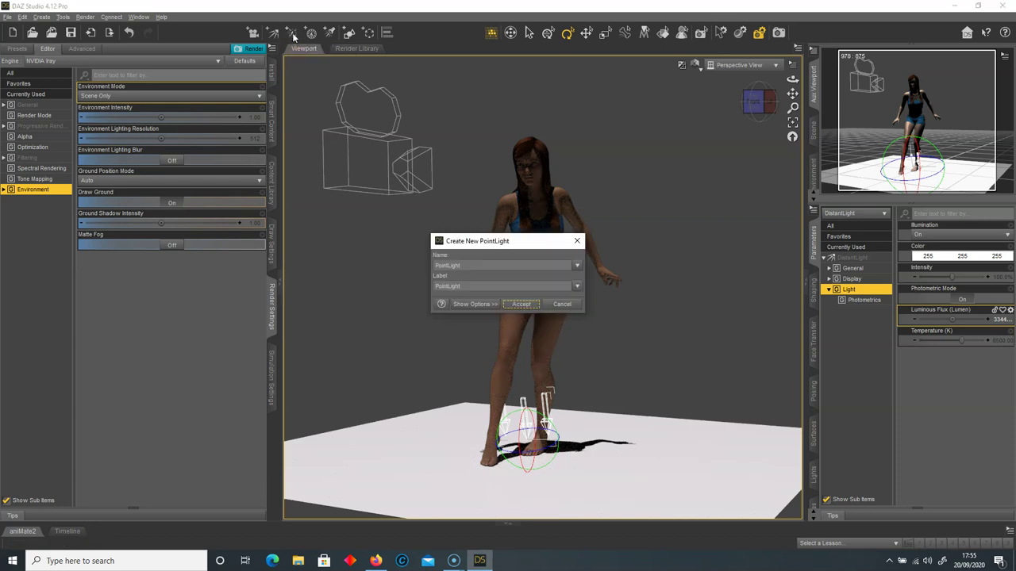
{"action": "left_click", "coordinate": [522, 305]}
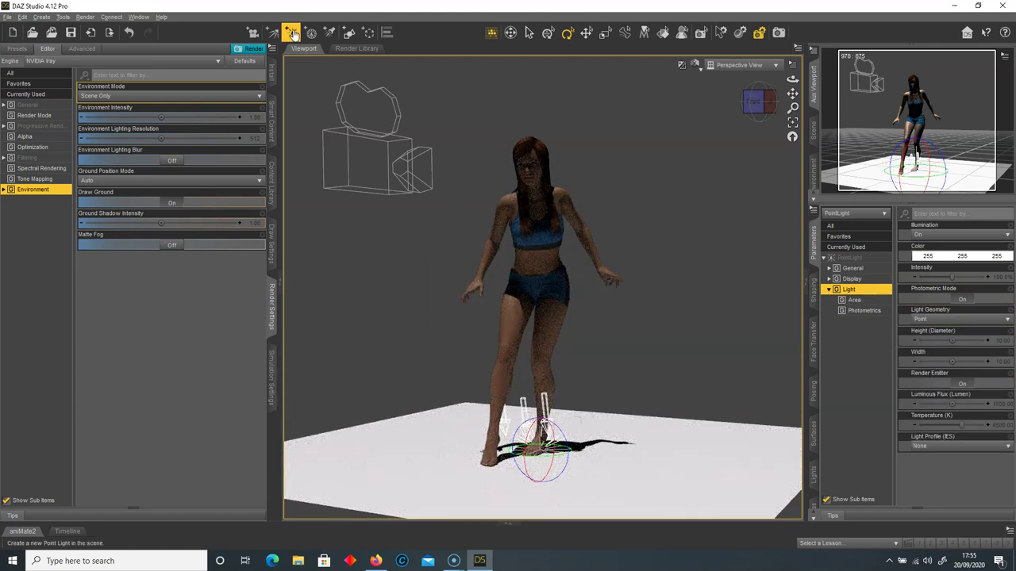
{"action": "left_click", "coordinate": [547, 32]}
{"action": "left_click_drag", "start_coordinate": [536, 414], "coordinate": [529, 206]}
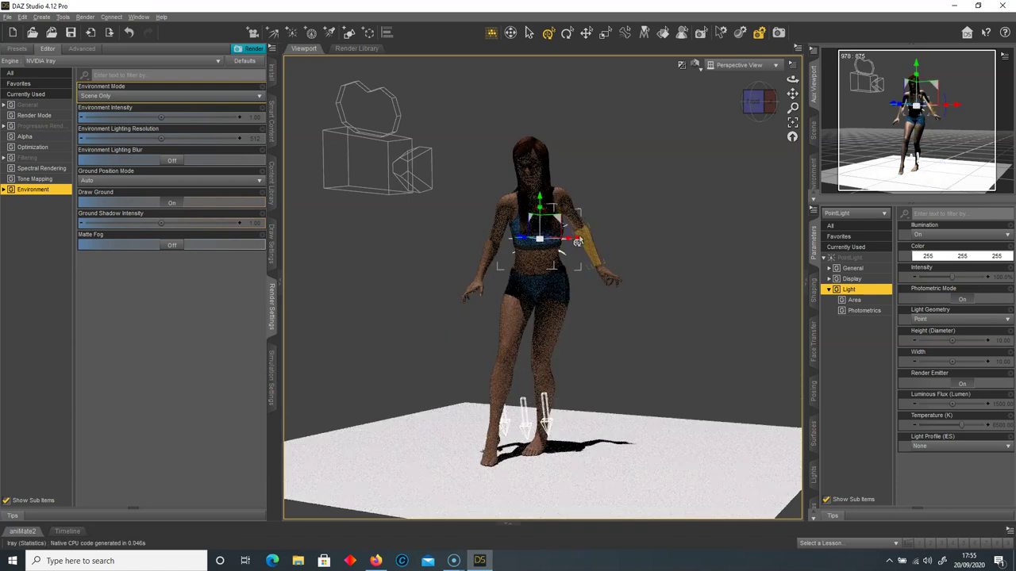
{"action": "left_click_drag", "start_coordinate": [574, 240], "coordinate": [632, 242]}
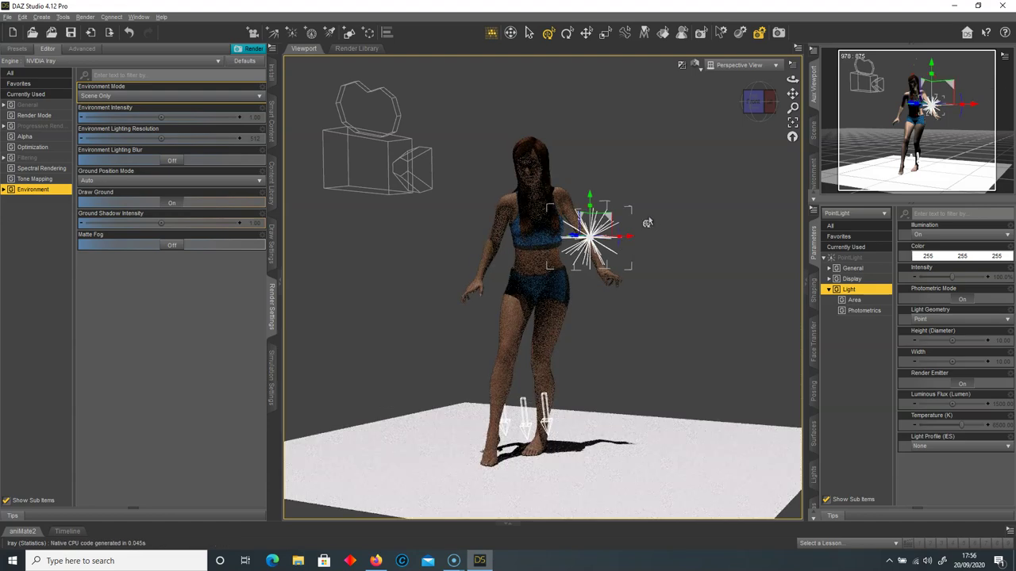
{"action": "left_click_drag", "start_coordinate": [758, 101], "coordinate": [743, 149]}
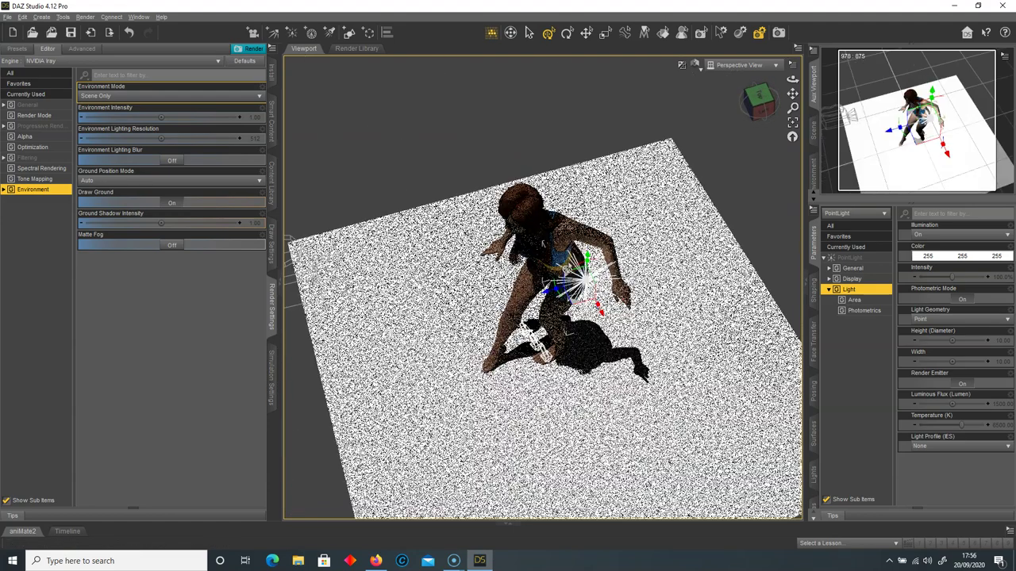
{"action": "left_click_drag", "start_coordinate": [543, 293], "coordinate": [520, 303]}
Increase the point light's Luminous Flux and set its Temperature to 2500 K, keeping its white colour
{"action": "left_click_drag", "start_coordinate": [750, 108], "coordinate": [792, 74]}
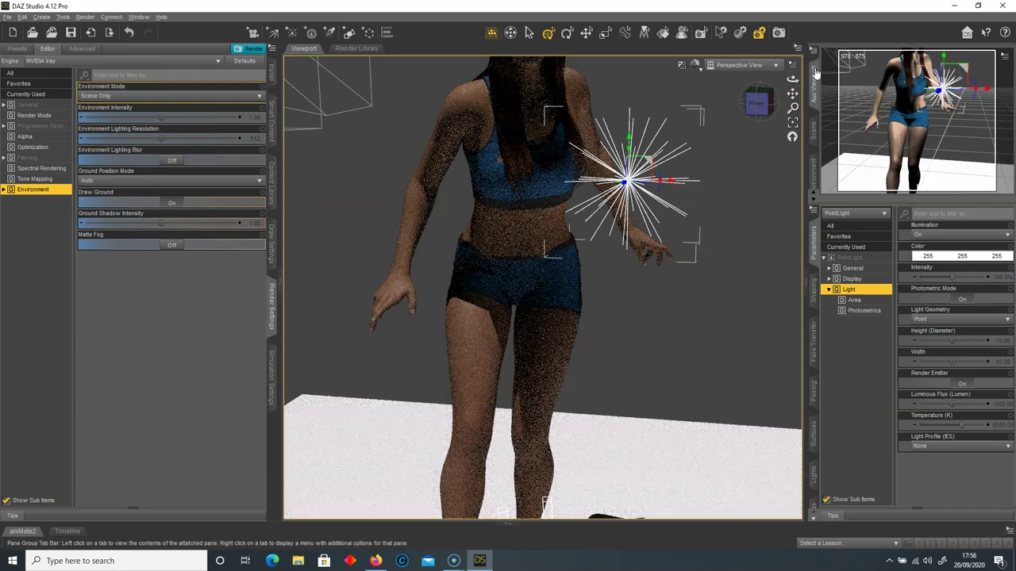
{"action": "left_click", "coordinate": [765, 102]}
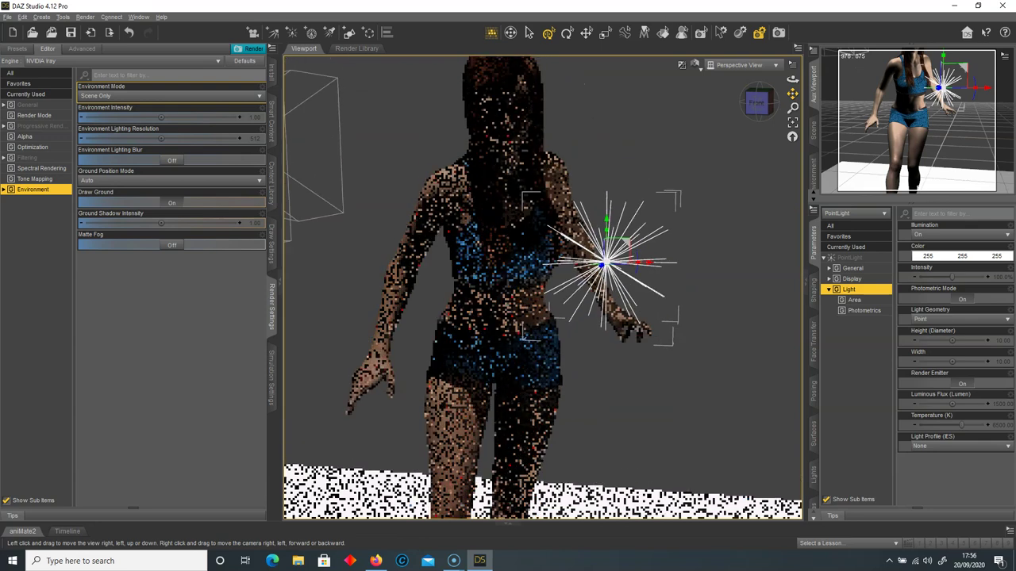
{"action": "left_click", "coordinate": [962, 404]}
{"action": "key", "text": "BackSpace"}
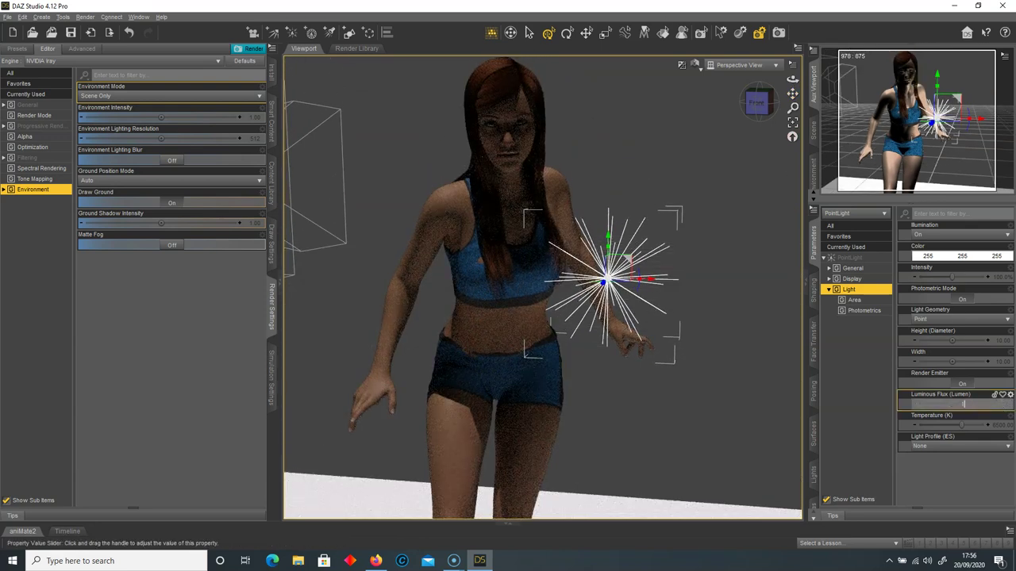
{"action": "key", "text": "Return"}
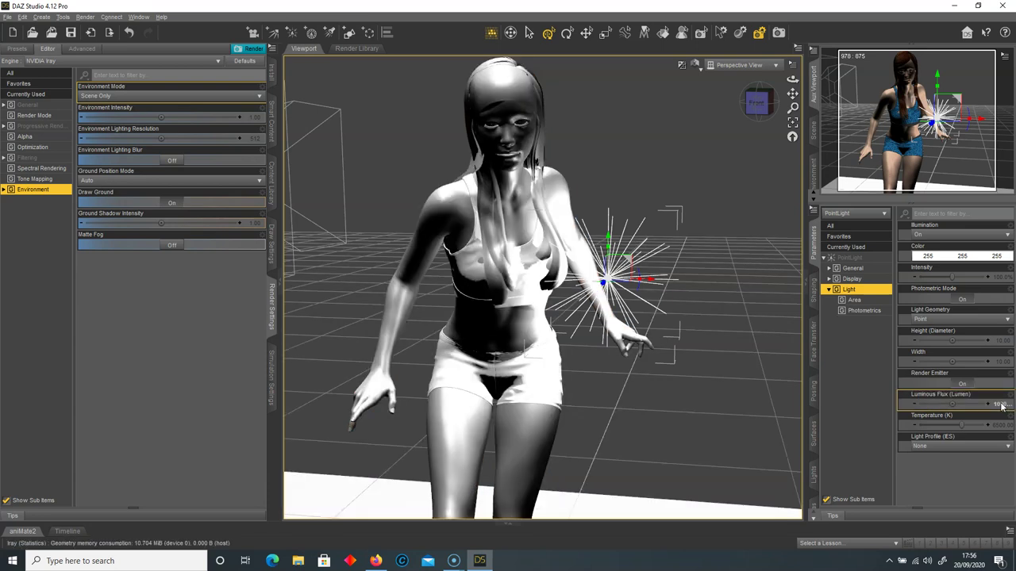
{"action": "left_click", "coordinate": [956, 257]}
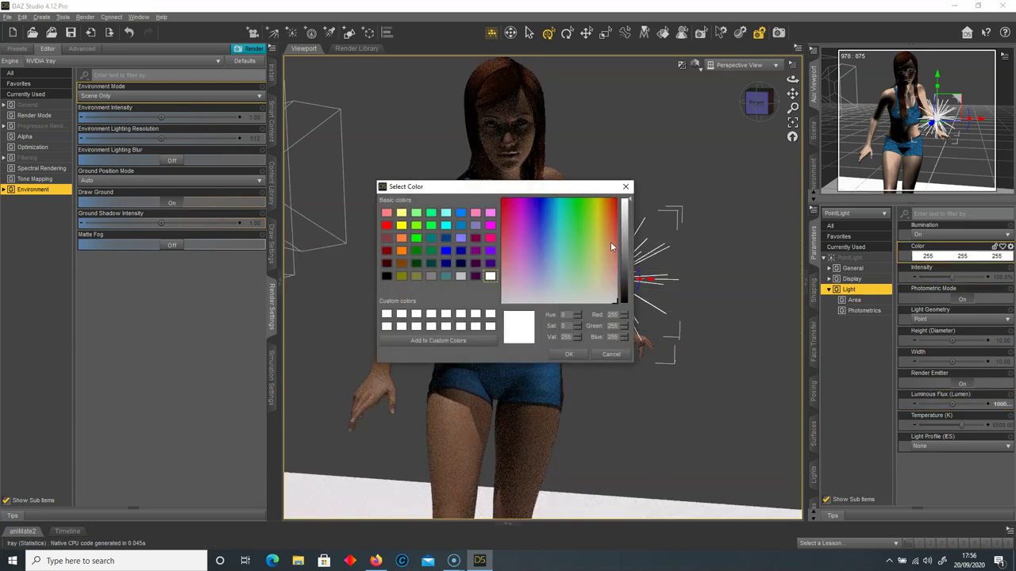
{"action": "left_click", "coordinate": [612, 354]}
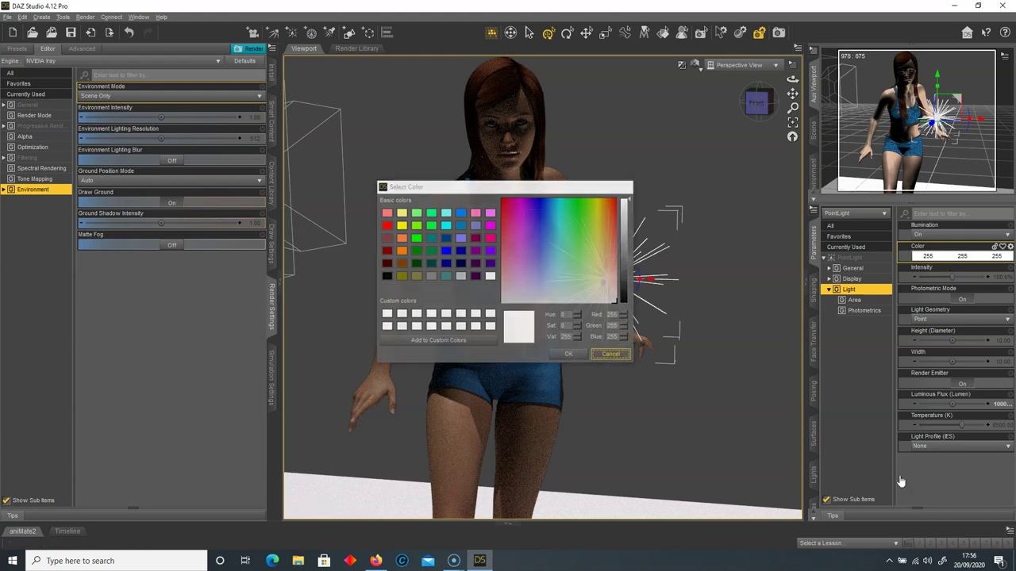
{"action": "left_click_drag", "start_coordinate": [960, 426], "coordinate": [937, 427]}
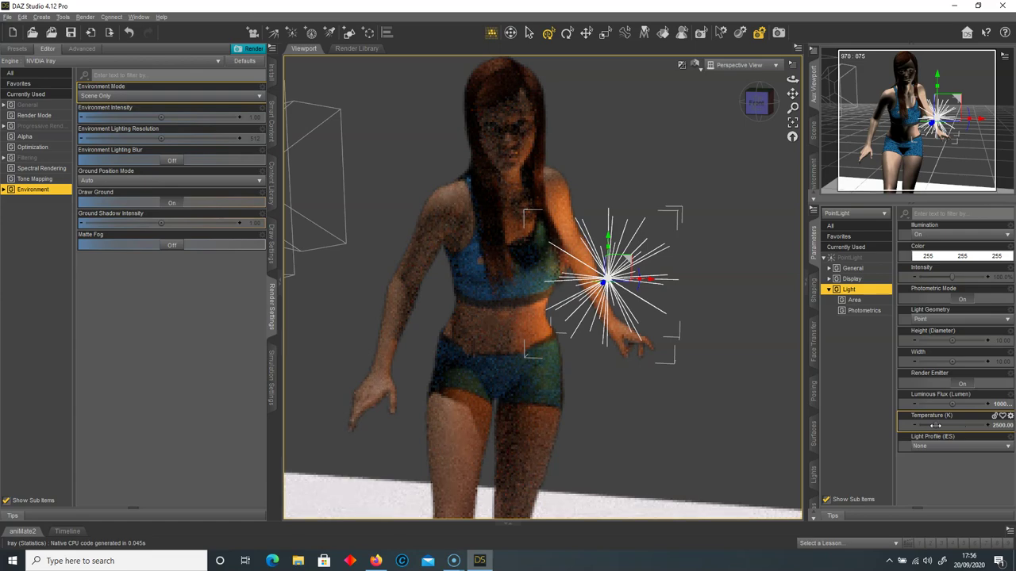
Raise the point light to about shoulder height and adjust its depth so that it sits in front of the figure
{"action": "mouse_move", "coordinate": [757, 103]}
{"action": "left_mouse_down"}
{"action": "mouse_move", "coordinate": [755, 94]}
{"action": "mouse_move", "coordinate": [759, 108]}
{"action": "left_mouse_up"}
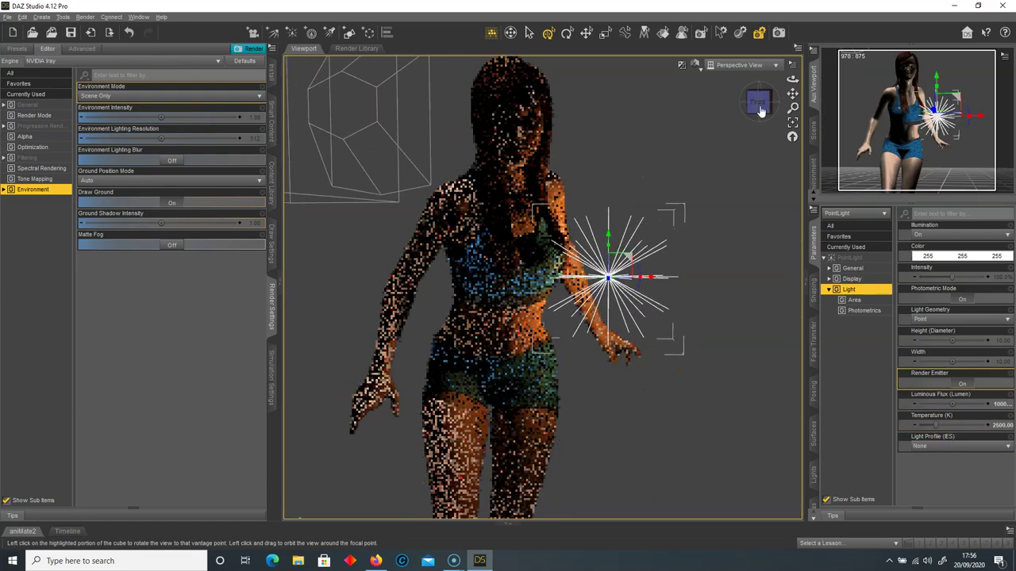
{"action": "left_click_drag", "start_coordinate": [608, 242], "coordinate": [602, 131]}
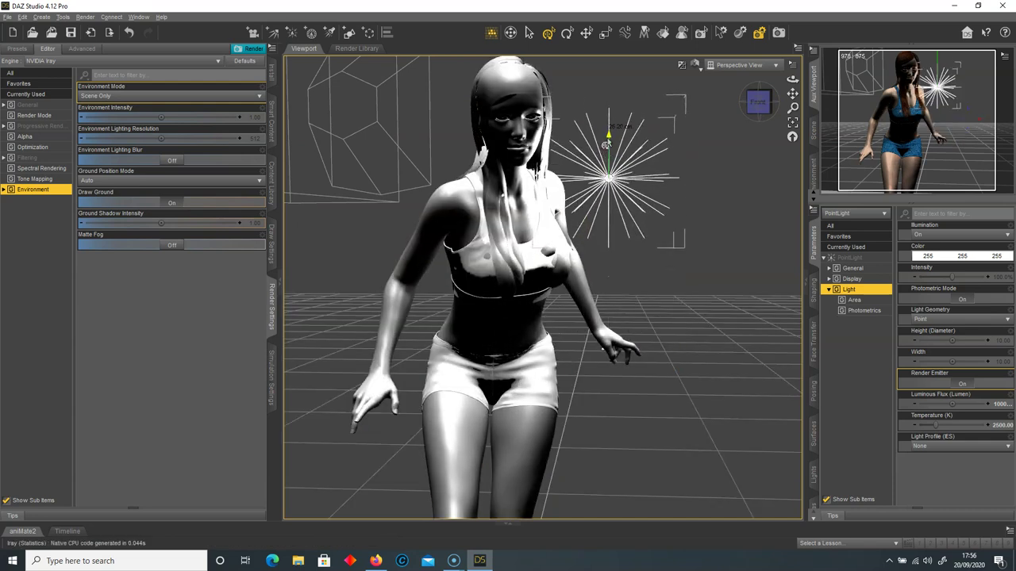
{"action": "left_click_drag", "start_coordinate": [759, 103], "coordinate": [726, 113]}
{"action": "left_click_drag", "start_coordinate": [542, 209], "coordinate": [608, 196]}
{"action": "left_click_drag", "start_coordinate": [759, 103], "coordinate": [796, 100]}
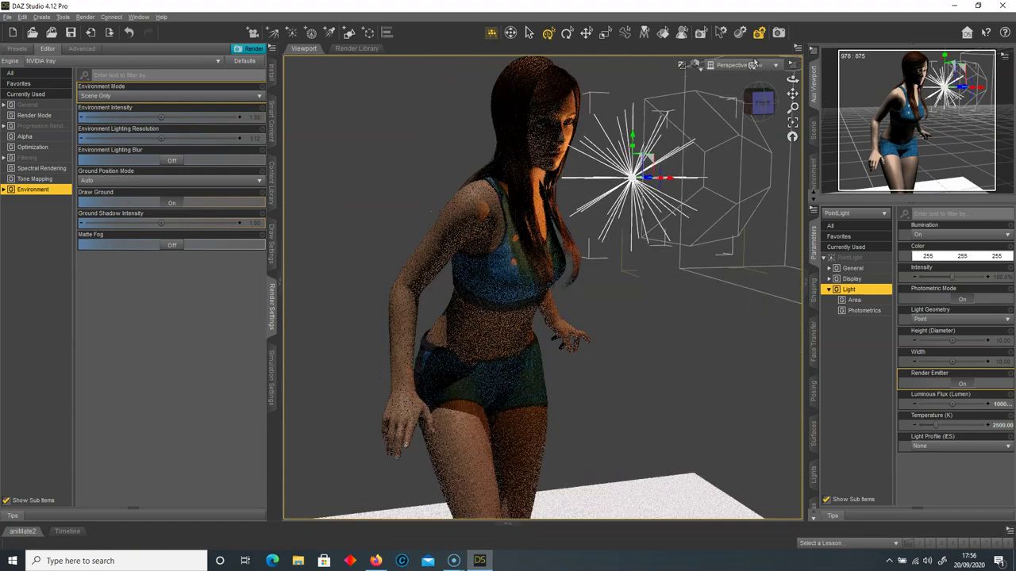
Switch the viewport to the Camera view and frame the figure's head and shoulders together with the point light
{"action": "left_click", "coordinate": [752, 64]}
{"action": "left_click", "coordinate": [738, 149]}
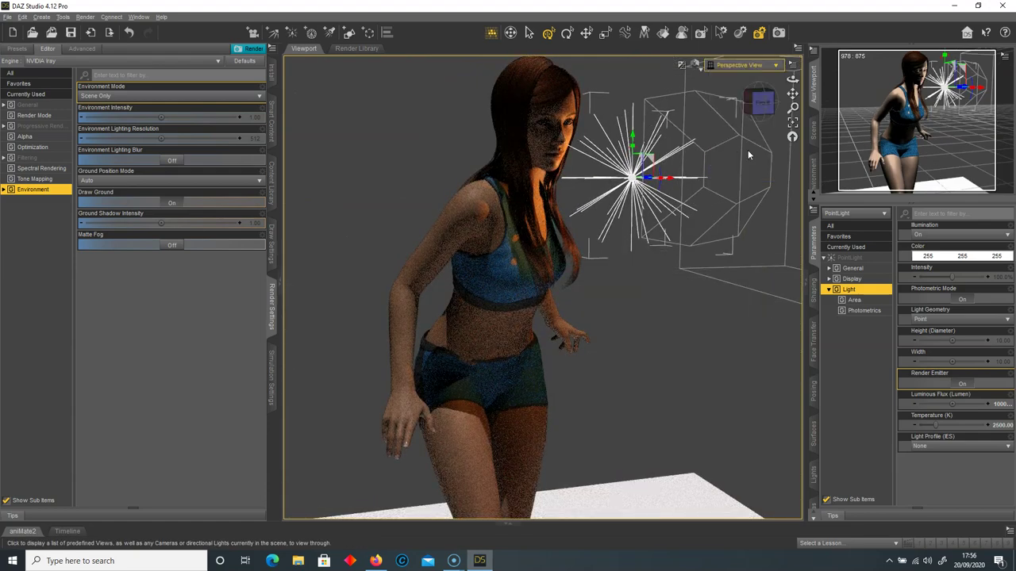
{"action": "left_click_drag", "start_coordinate": [765, 110], "coordinate": [780, 109]}
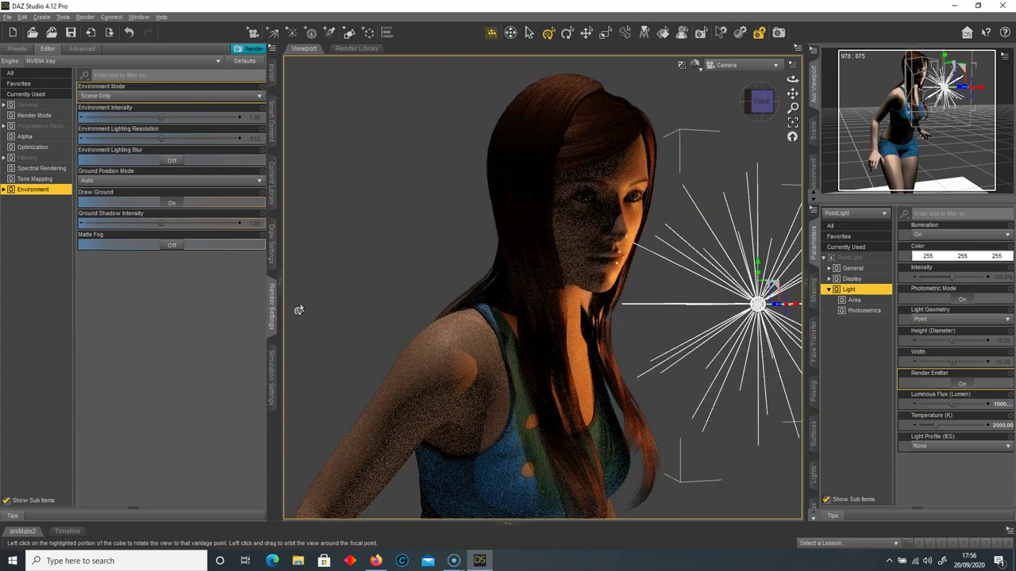
{"action": "left_click_drag", "start_coordinate": [792, 93], "coordinate": [754, 92]}
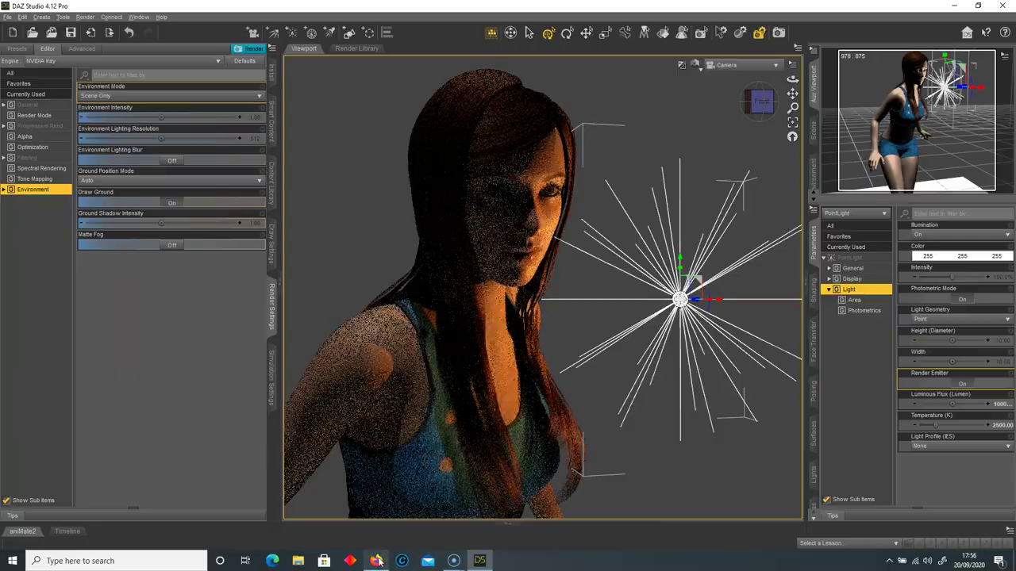
Switch to Firefox, examine the light direction and colour in the ShotDeck film stills, and return to DAZ Studio
{"action": "left_click", "coordinate": [376, 561]}
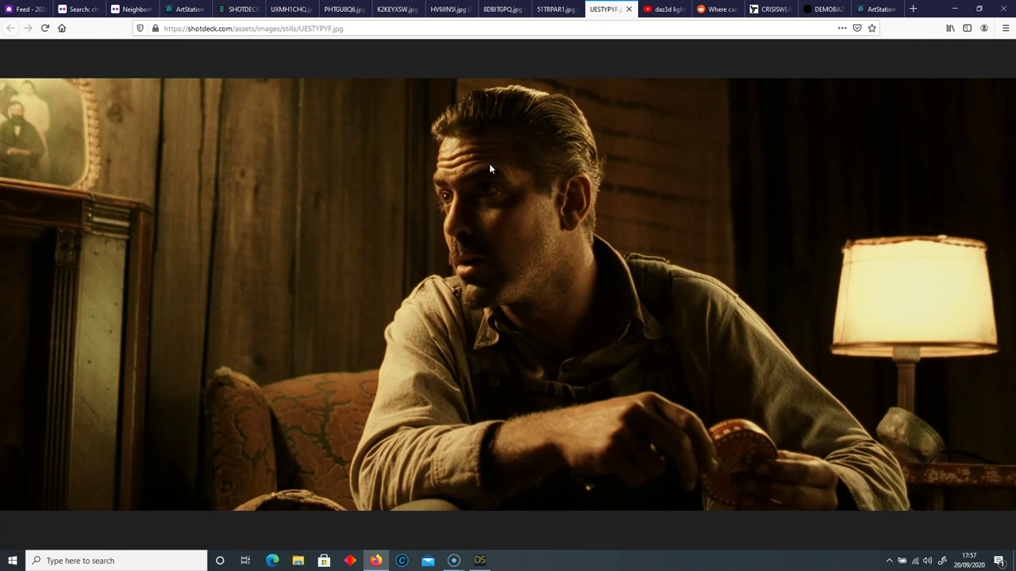
{"action": "key", "text": "ctrl+shift+Tab"}
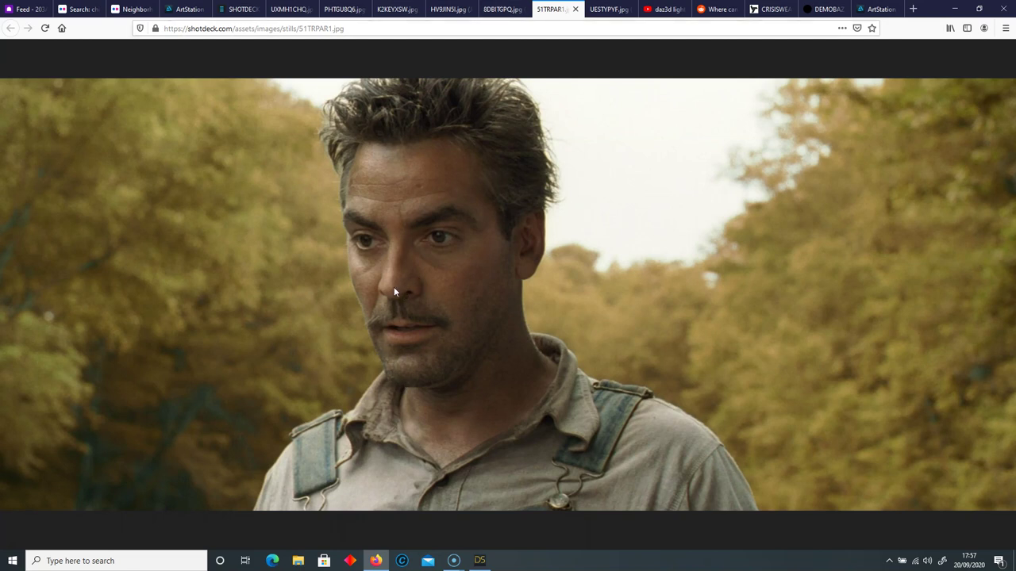
{"action": "key", "text": "ctrl+shift+Tab"}
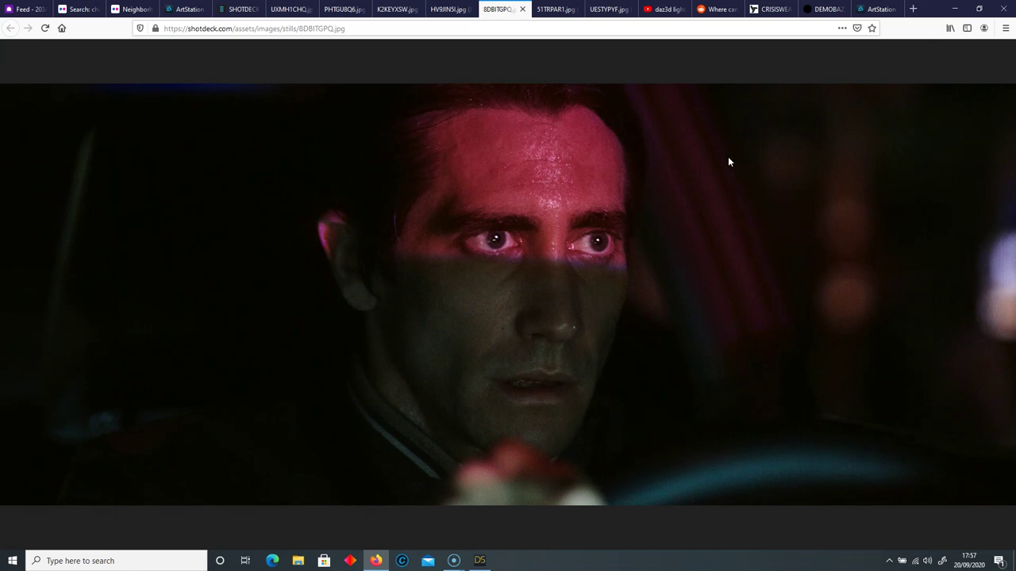
{"action": "left_click", "coordinate": [446, 9]}
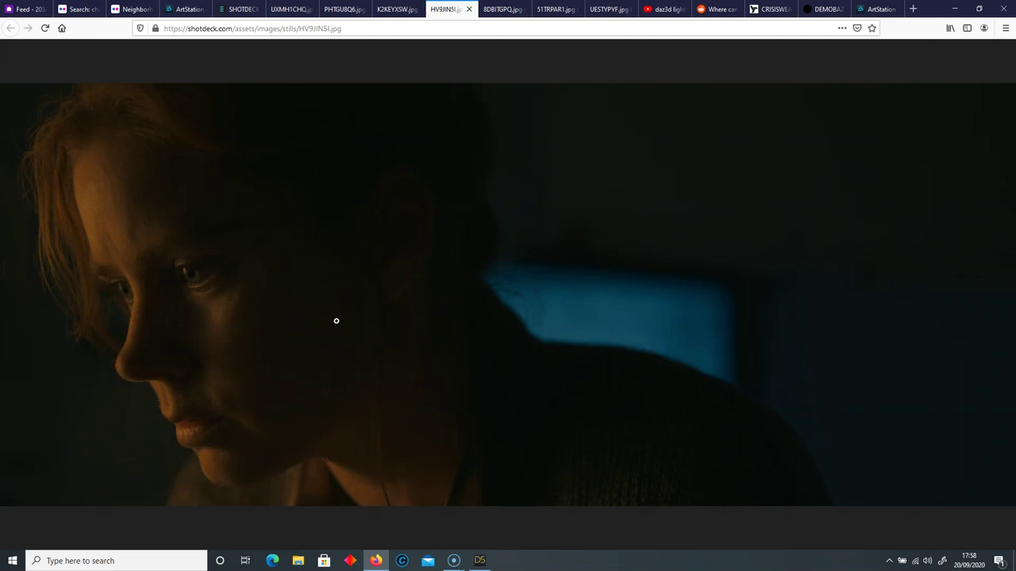
{"action": "key", "text": "ctrl+shift+Tab"}
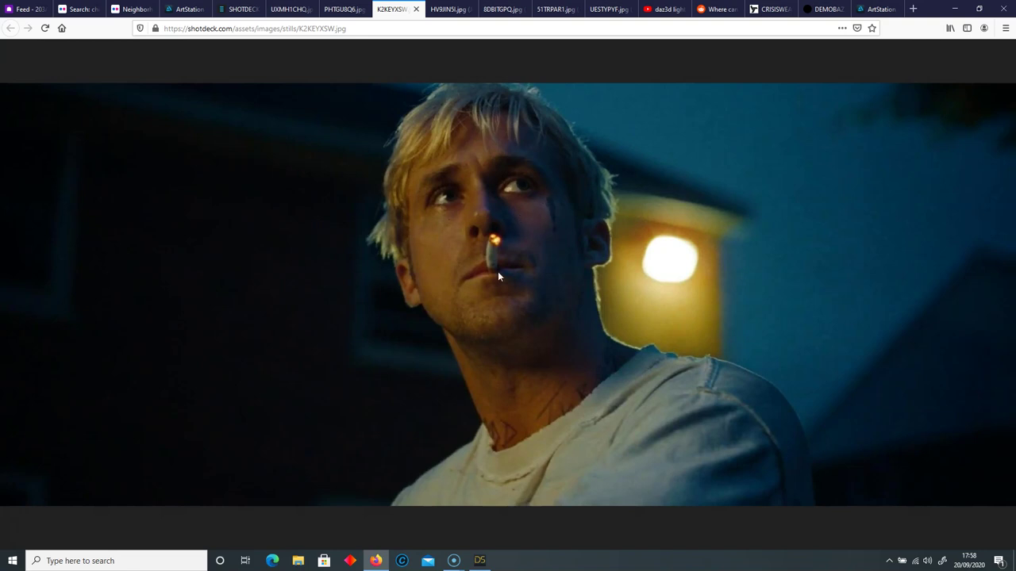
{"action": "left_click", "coordinate": [335, 9]}
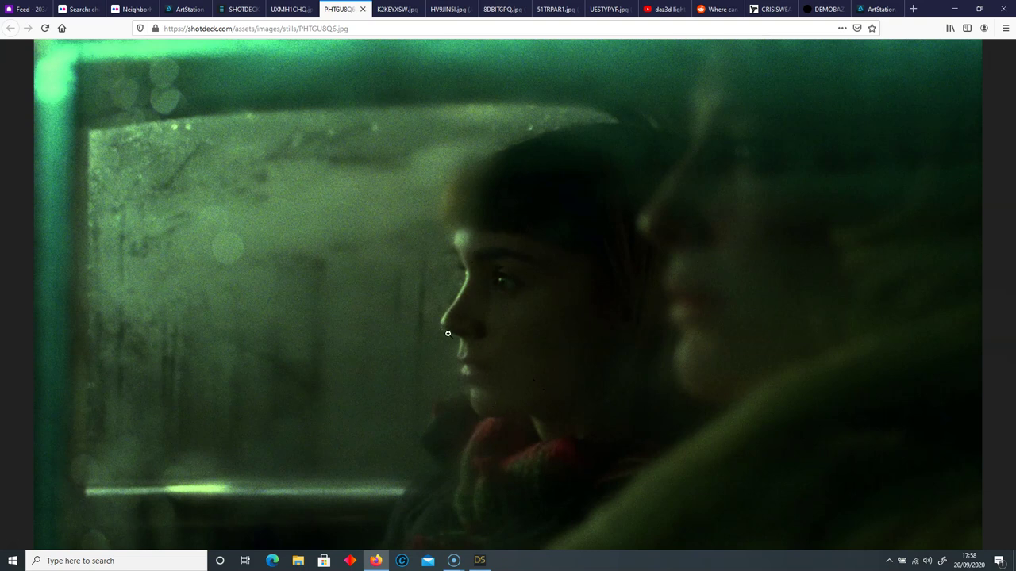
{"action": "key", "text": "ctrl+shift+Tab"}
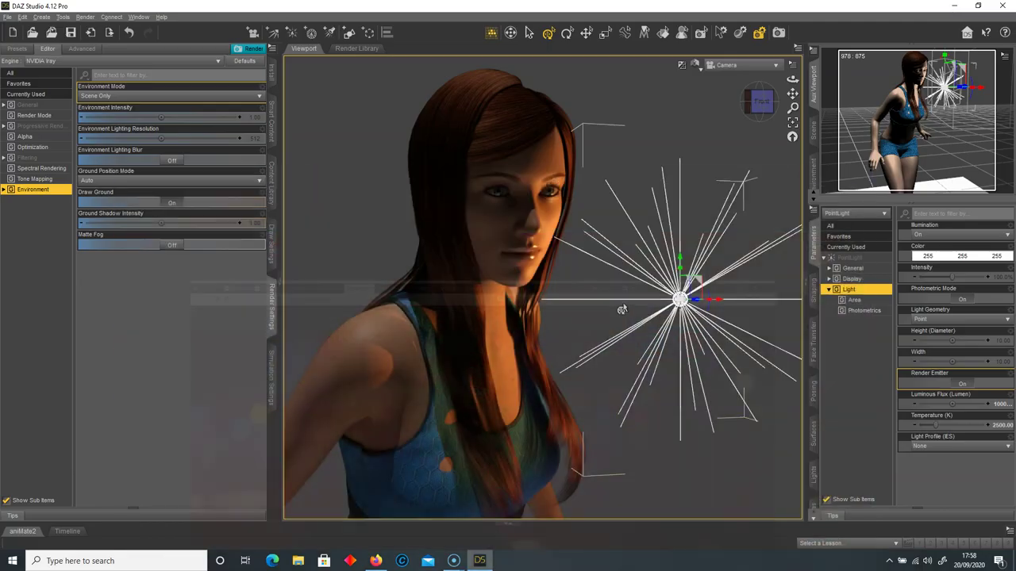
{"action": "left_click", "coordinate": [955, 9]}
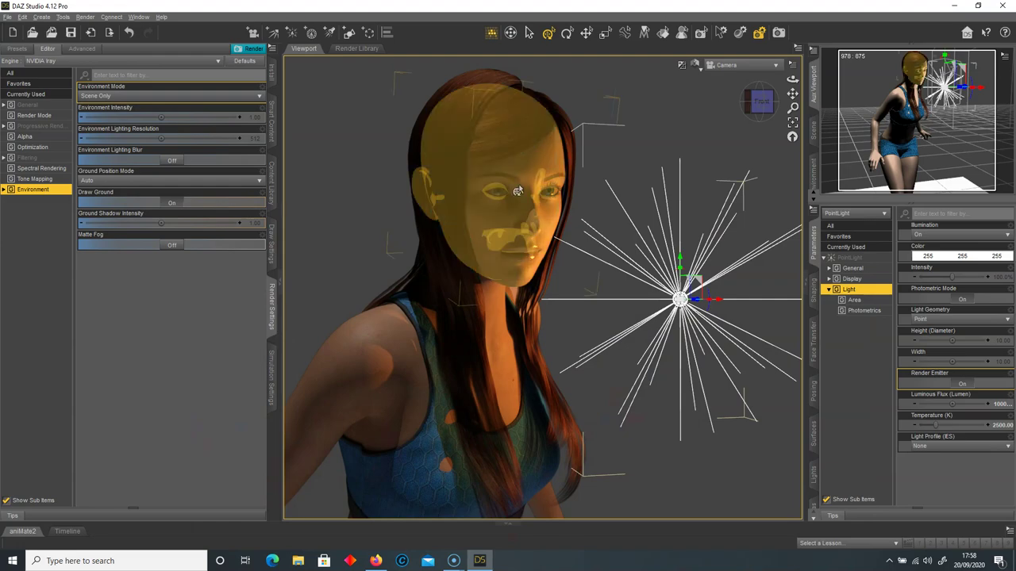
Raise the point light slightly towards face level in the Camera view, orbiting to check the light on the face
{"action": "mouse_move", "coordinate": [758, 102]}
{"action": "left_mouse_down"}
{"action": "mouse_move", "coordinate": [771, 100]}
{"action": "mouse_move", "coordinate": [647, 161]}
{"action": "left_mouse_up"}
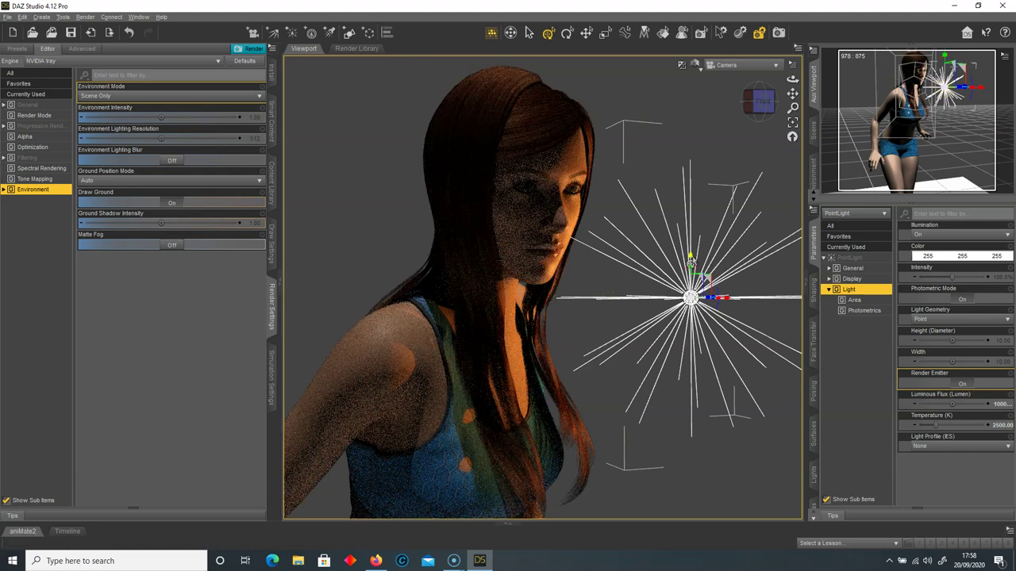
{"action": "left_click_drag", "start_coordinate": [690, 262], "coordinate": [691, 226]}
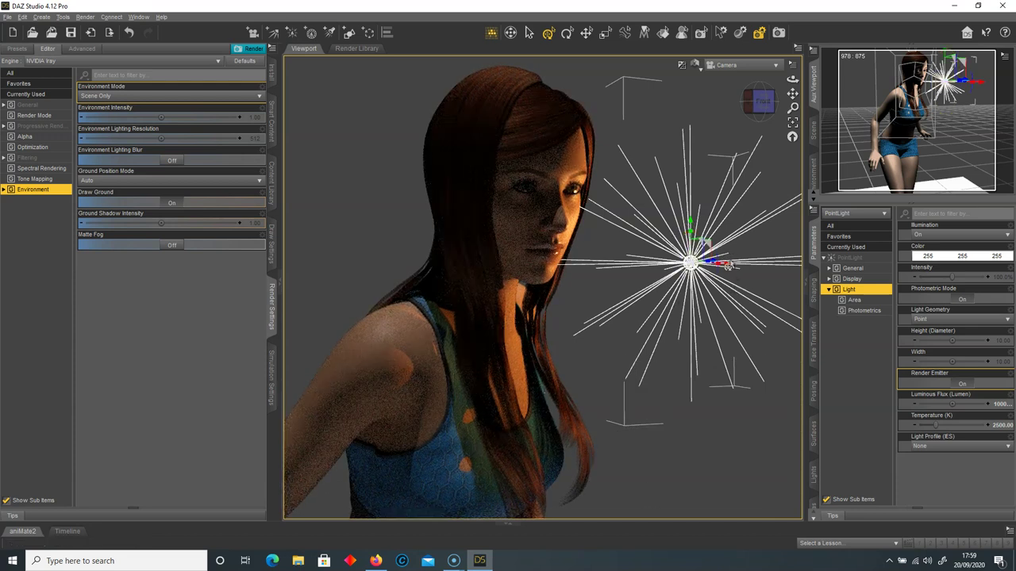
{"action": "left_click_drag", "start_coordinate": [760, 101], "coordinate": [802, 109]}
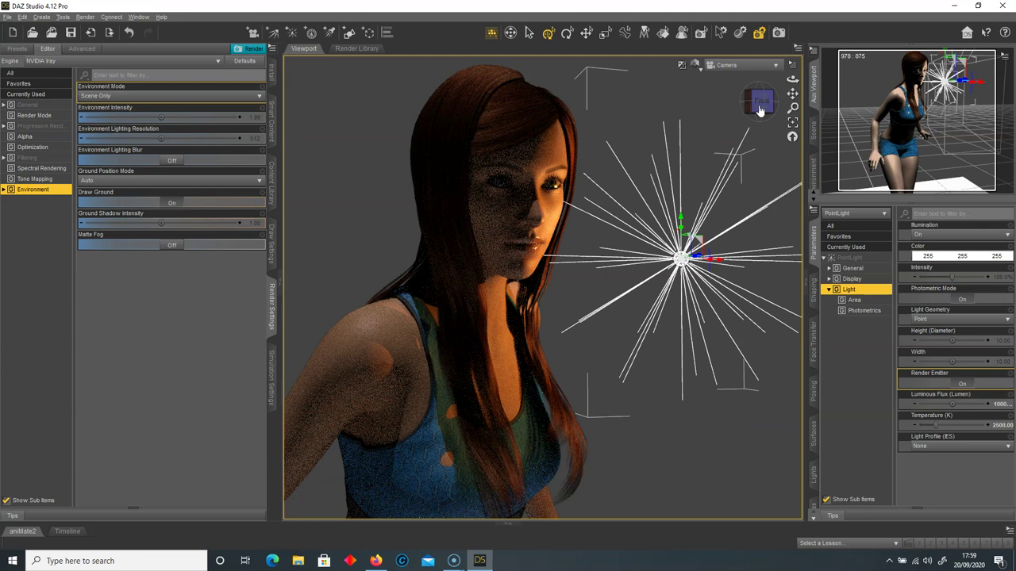
Select the distant light and raise its colour temperature to the cool end of the range
{"action": "left_click", "coordinate": [854, 216]}
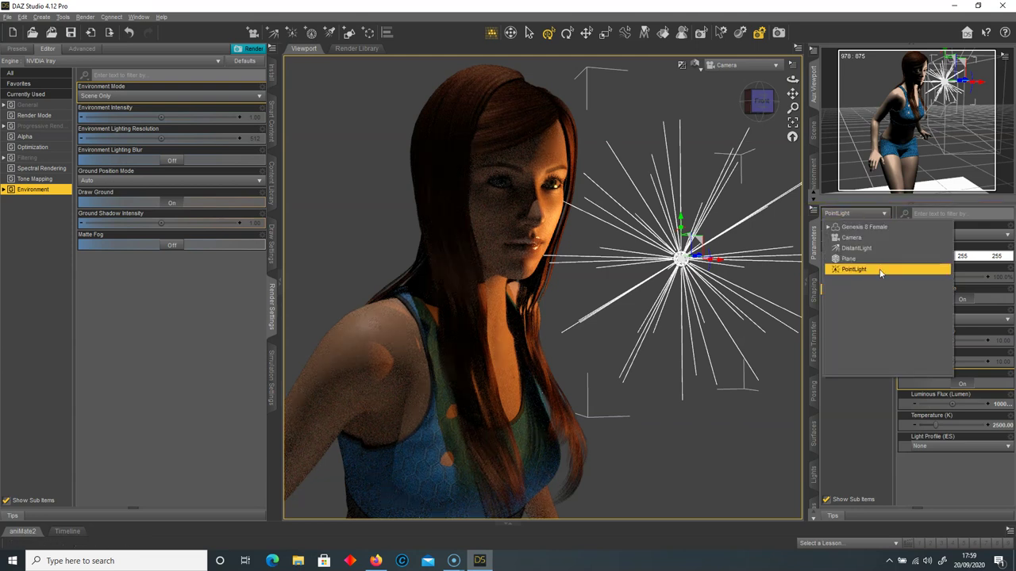
{"action": "left_click", "coordinate": [855, 248]}
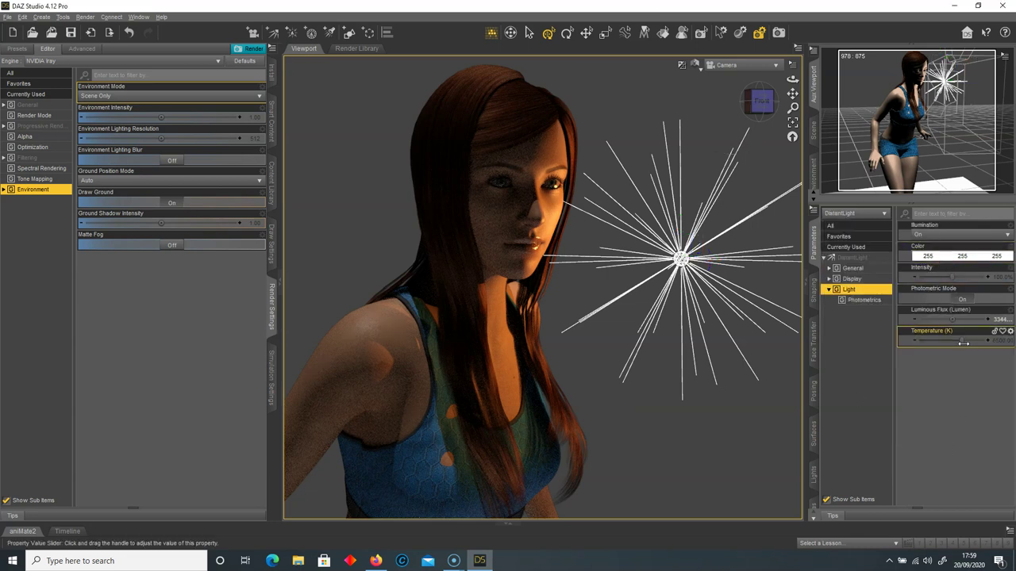
{"action": "left_click_drag", "start_coordinate": [961, 340], "coordinate": [989, 342]}
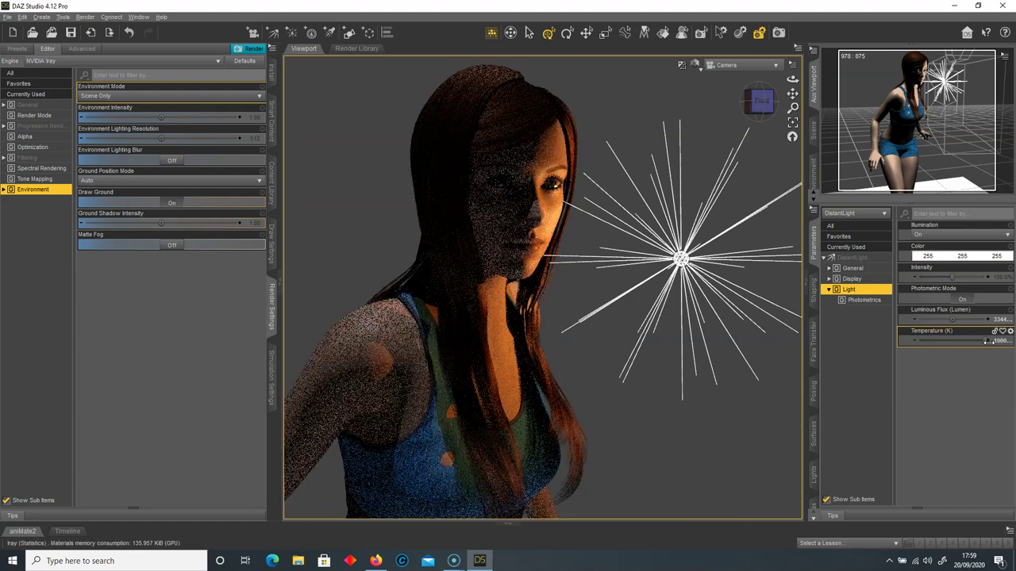
Set the distant light's colour to blue with RGB values 120, 167, 255
{"action": "left_click", "coordinate": [936, 254]}
{"action": "left_click_drag", "start_coordinate": [514, 181], "coordinate": [723, 186]}
{"action": "left_click_drag", "start_coordinate": [781, 304], "coordinate": [752, 251]}
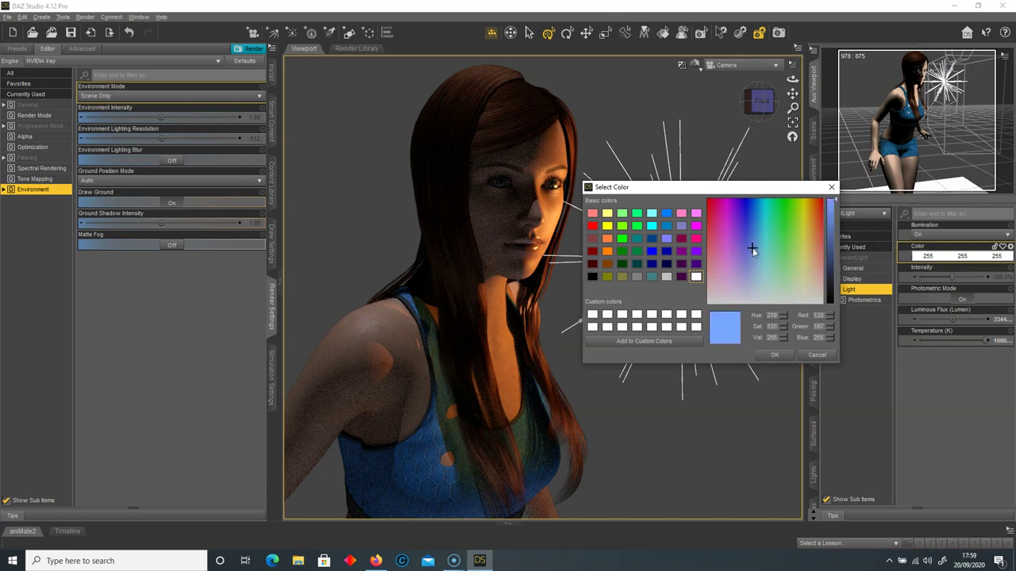
{"action": "left_click", "coordinate": [775, 355]}
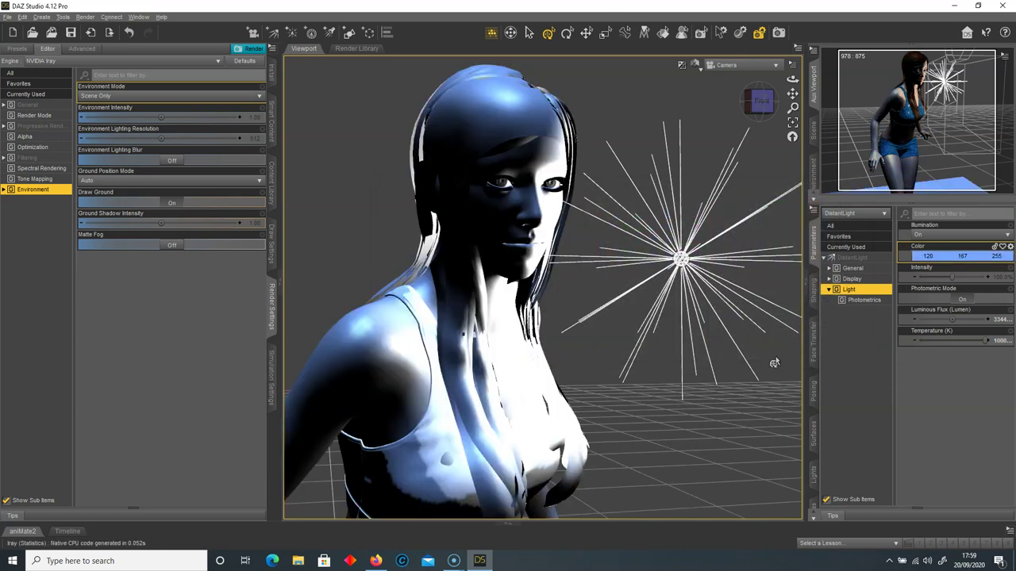
Soften the distant light's colour to a paler blue with RGB values 155, 194, 255
{"action": "left_click", "coordinate": [956, 257]}
{"action": "left_click", "coordinate": [548, 259]}
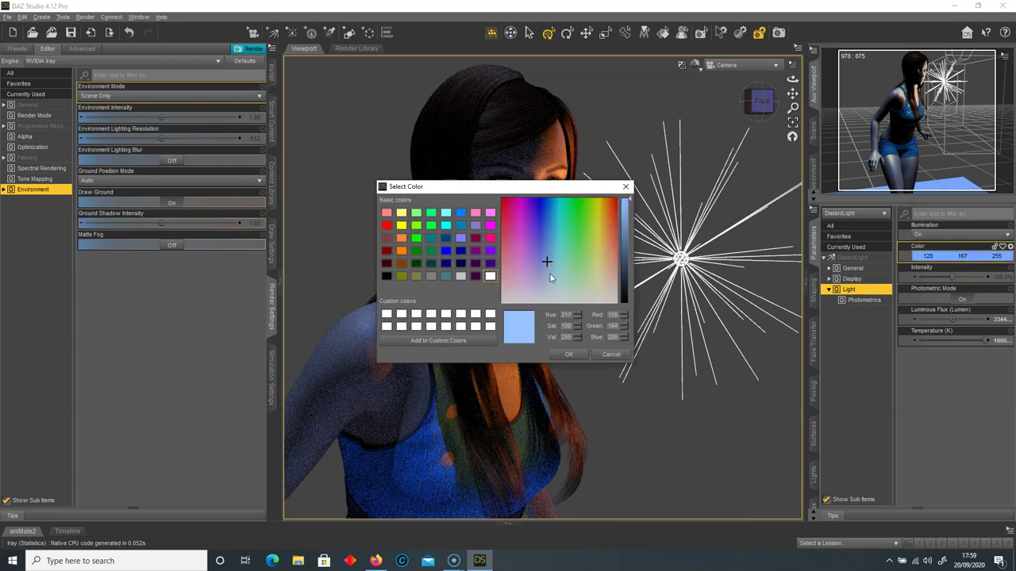
{"action": "left_click", "coordinate": [568, 354]}
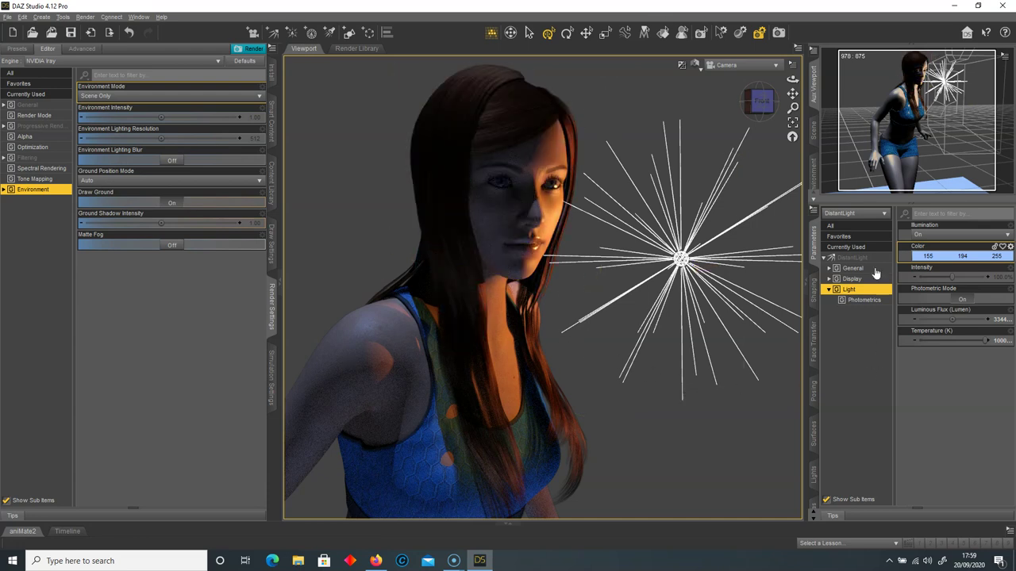
Select the ground plane's surface and darken its base colour to grey, 0.25 in each channel
{"action": "left_click", "coordinate": [815, 443]}
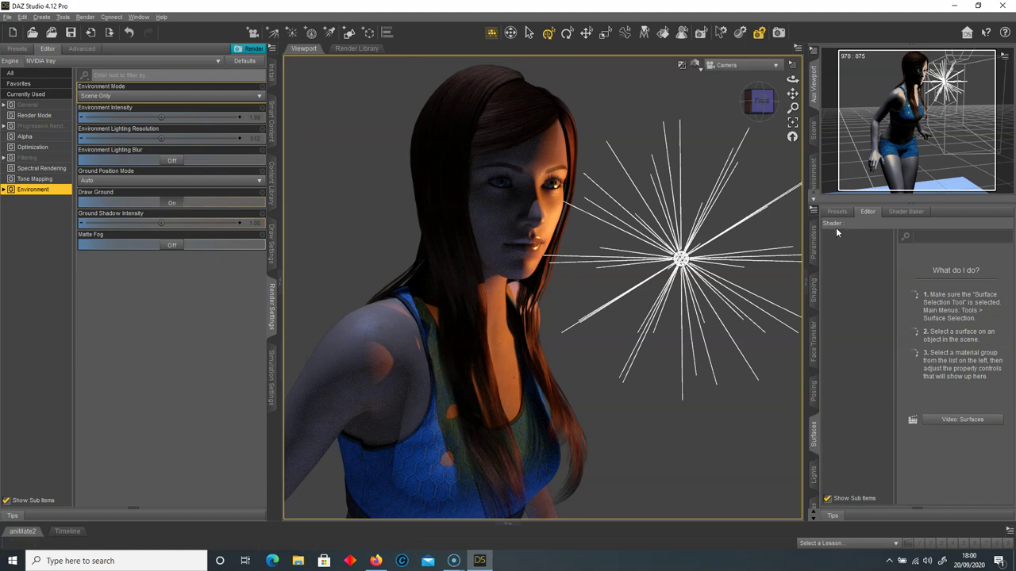
{"action": "left_click_drag", "start_coordinate": [758, 108], "coordinate": [699, 379]}
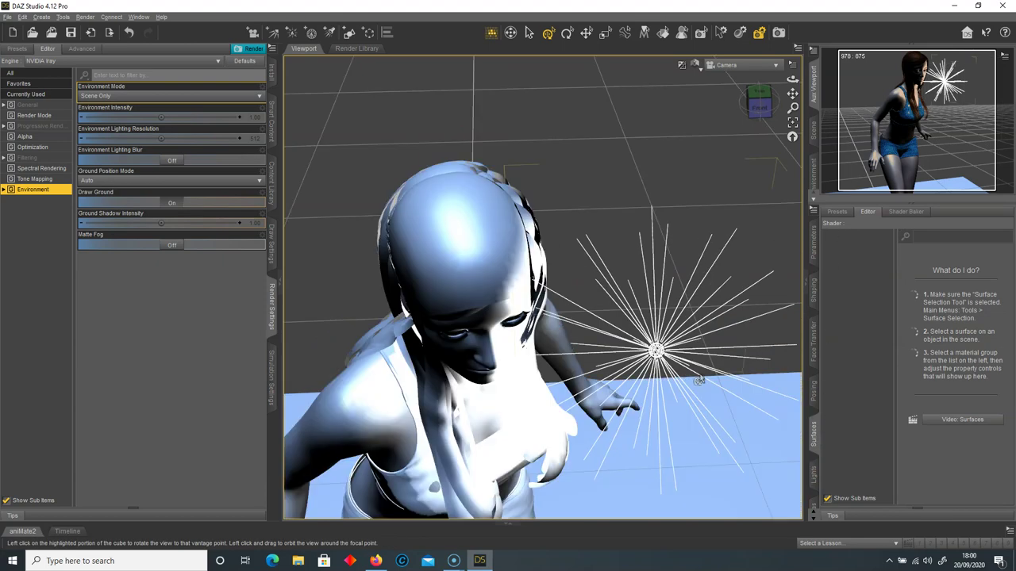
{"action": "left_click", "coordinate": [774, 442]}
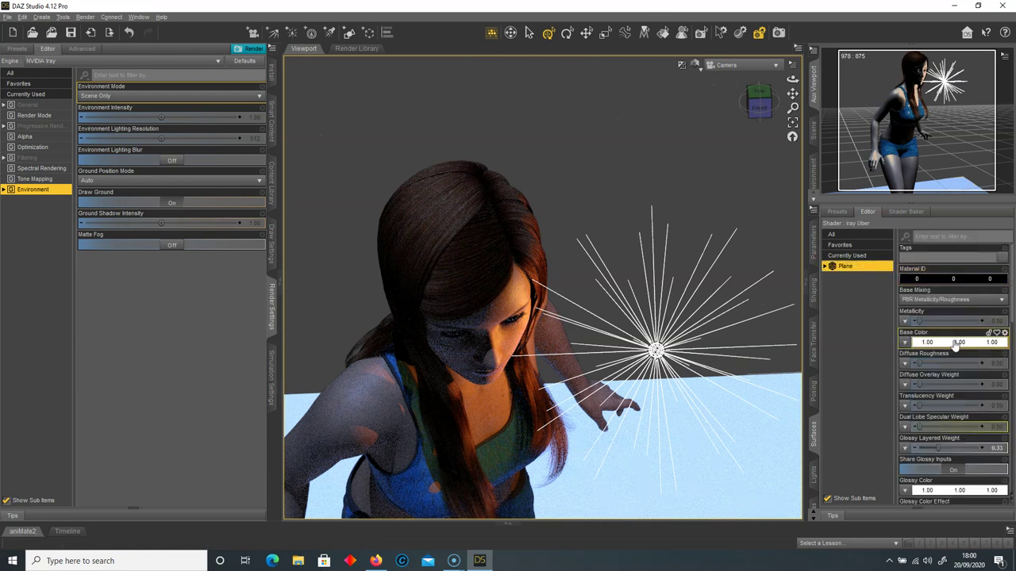
{"action": "left_click", "coordinate": [958, 343]}
{"action": "left_click_drag", "start_coordinate": [628, 218], "coordinate": [629, 251]}
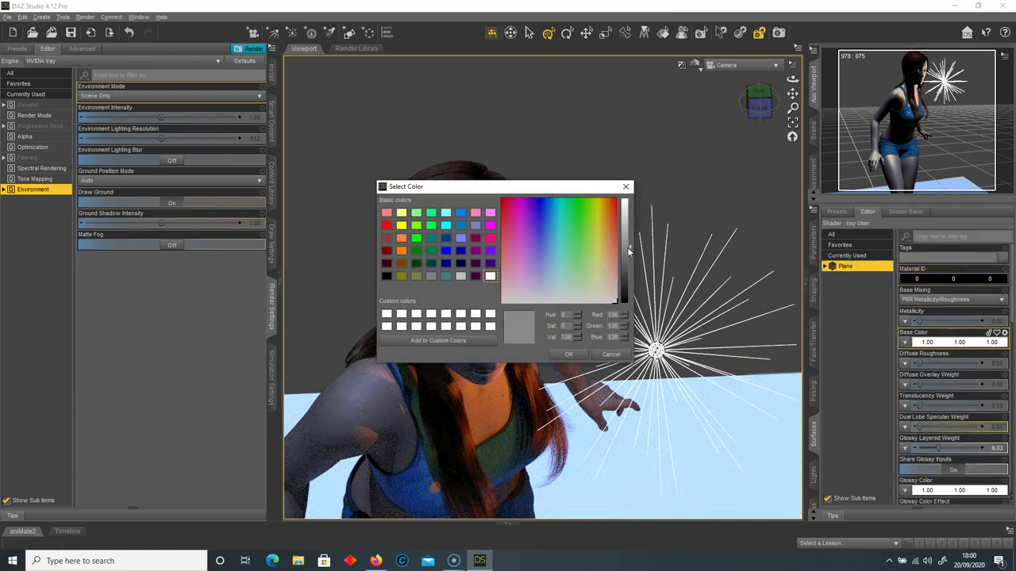
{"action": "left_click", "coordinate": [569, 355]}
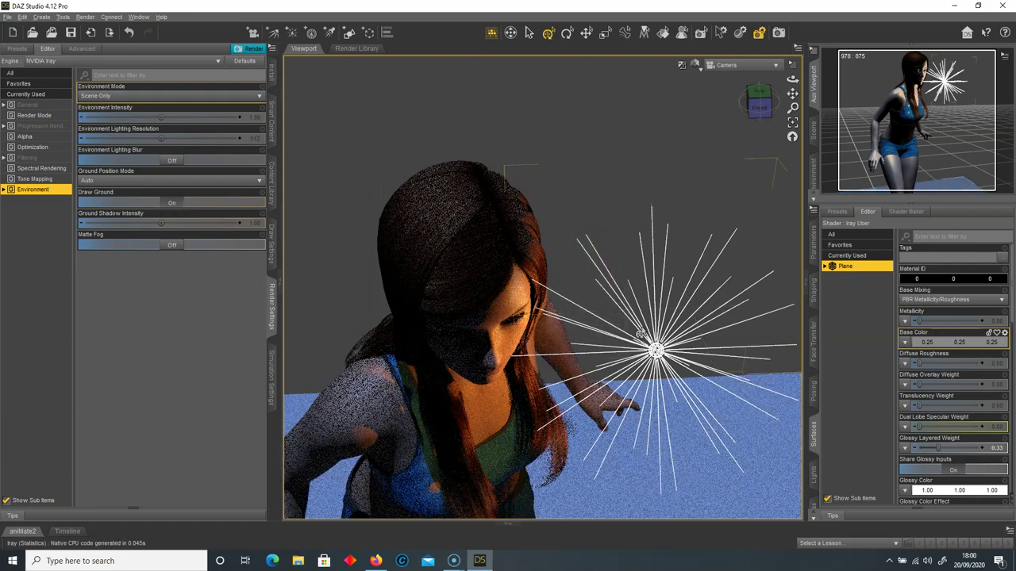
Reframe the figure from the front in the Camera view and slightly raise the distant light's luminous flux
{"action": "left_click_drag", "start_coordinate": [758, 103], "coordinate": [758, 84]}
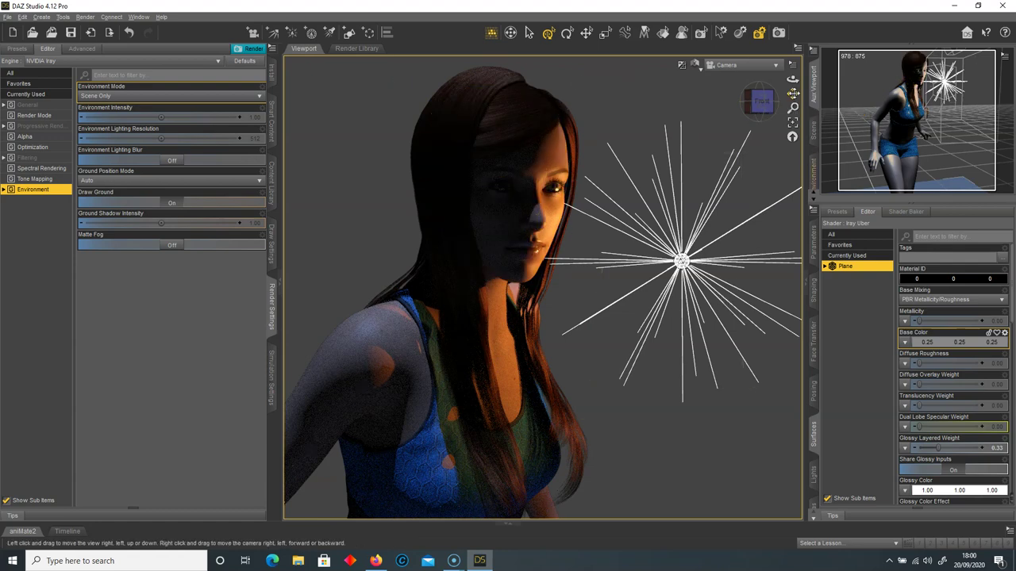
{"action": "left_click_drag", "start_coordinate": [792, 93], "coordinate": [834, 95]}
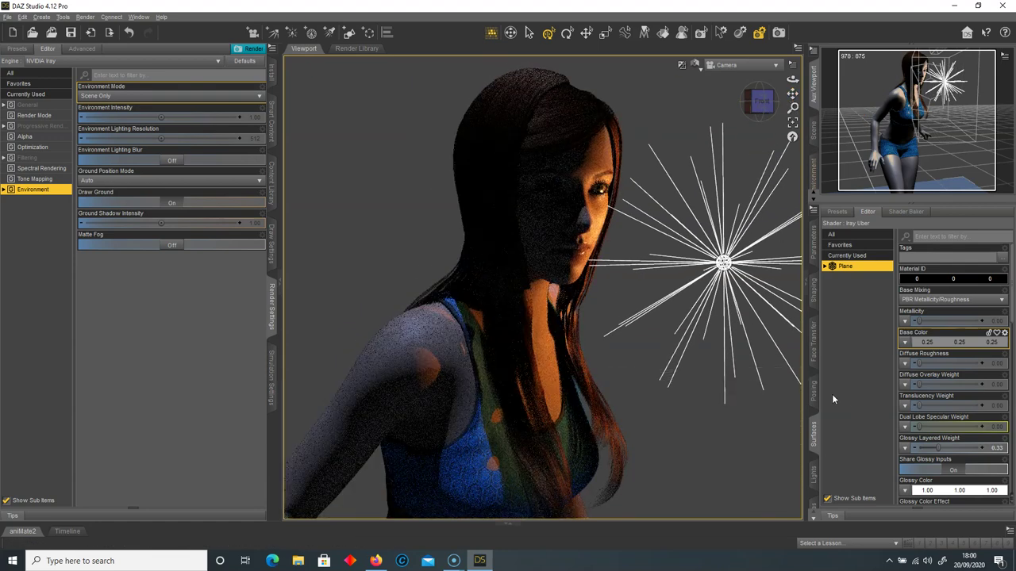
{"action": "left_click", "coordinate": [813, 474]}
{"action": "left_click", "coordinate": [864, 225]}
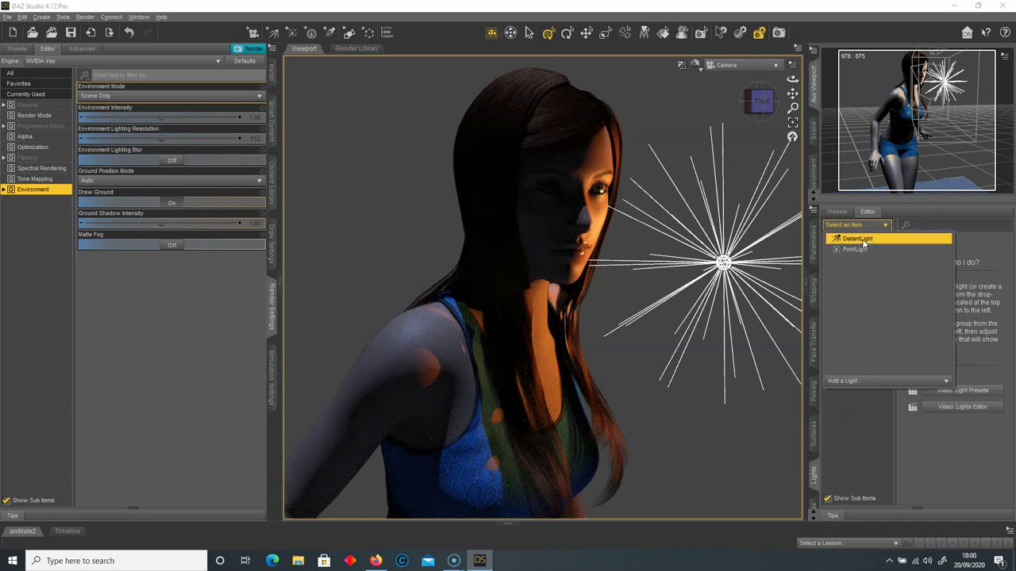
{"action": "left_click", "coordinate": [862, 240]}
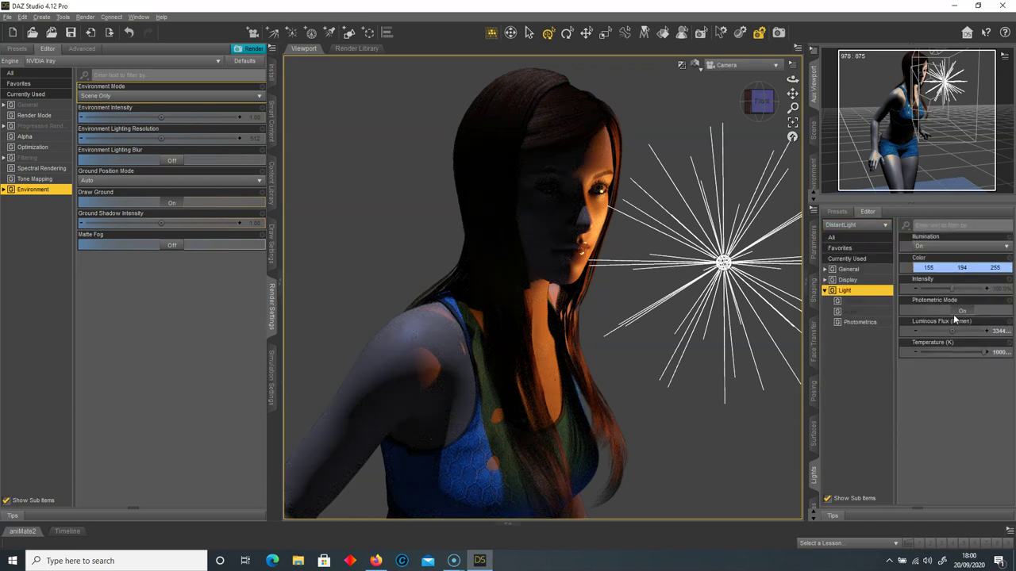
{"action": "left_click_drag", "start_coordinate": [953, 331], "coordinate": [957, 331]}
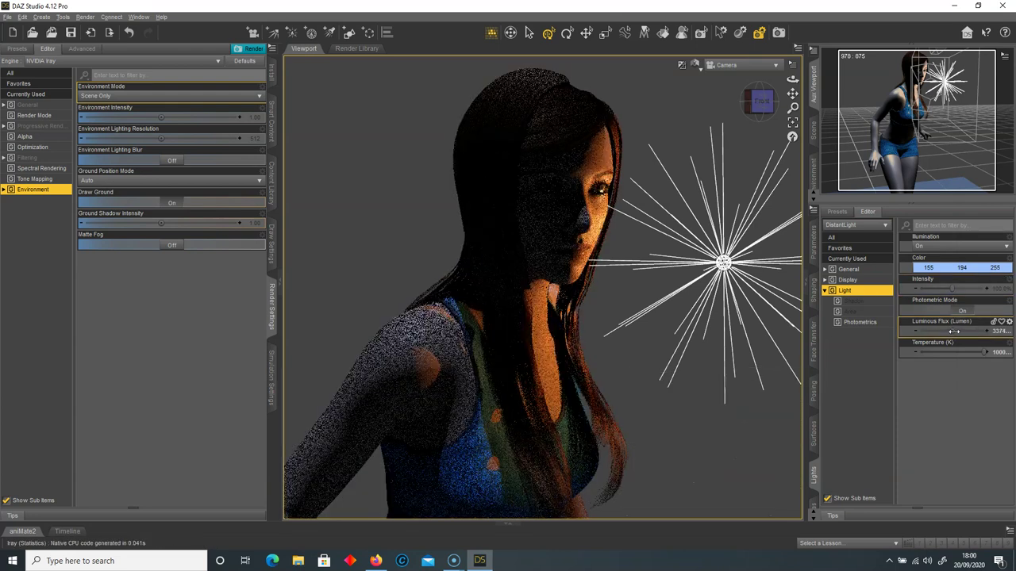
{"action": "left_click_drag", "start_coordinate": [955, 331], "coordinate": [954, 331]}
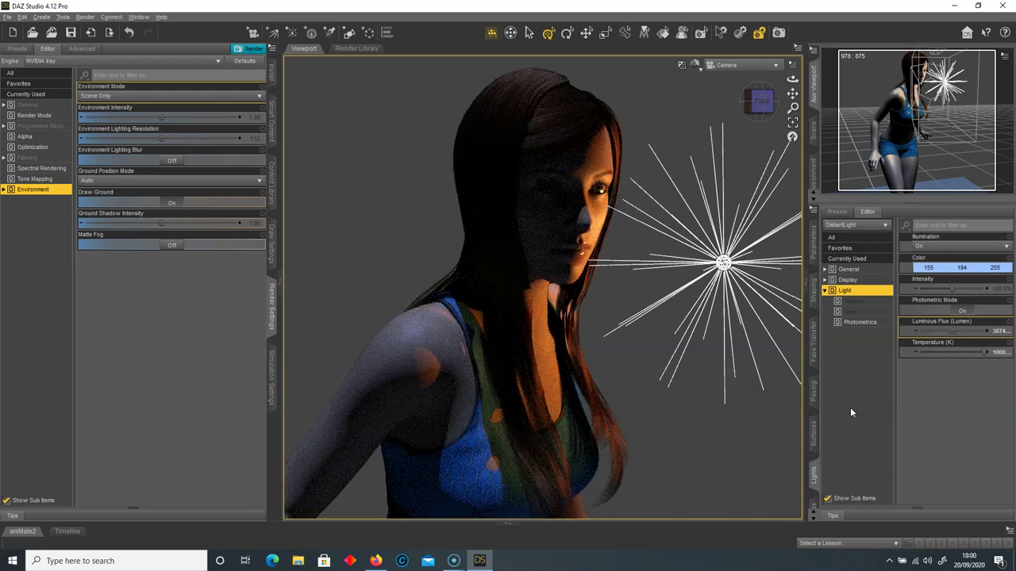
Open the headlamp properties of the scene's camera and set Headlamp Mode to On
{"action": "left_click", "coordinate": [814, 522]}
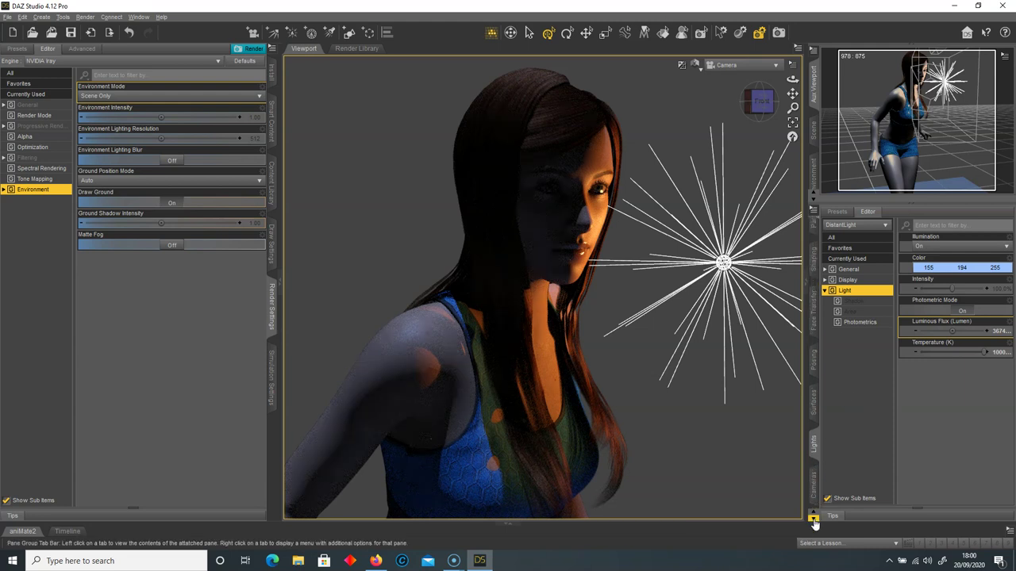
{"action": "left_click", "coordinate": [813, 484]}
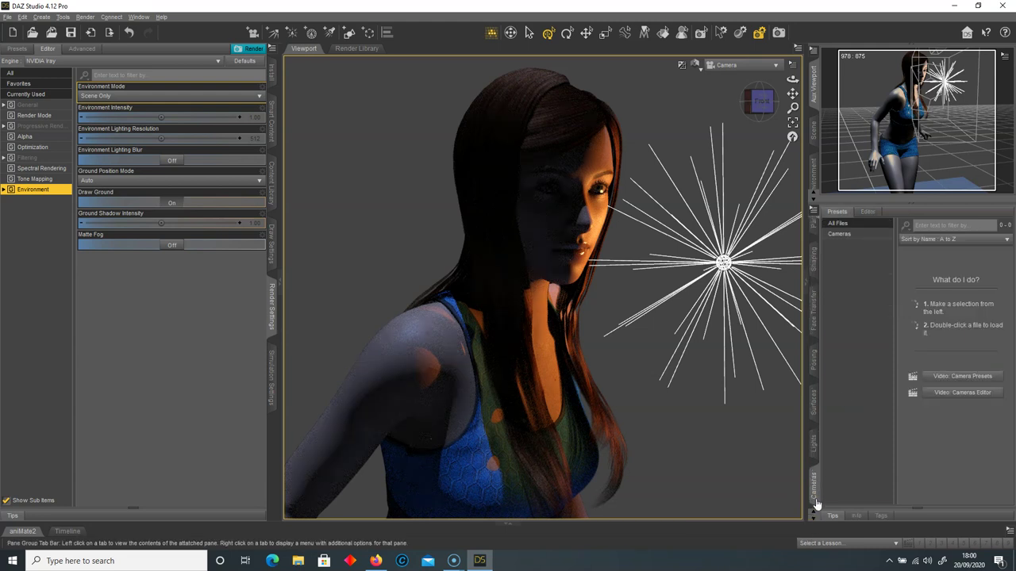
{"action": "left_click", "coordinate": [840, 234]}
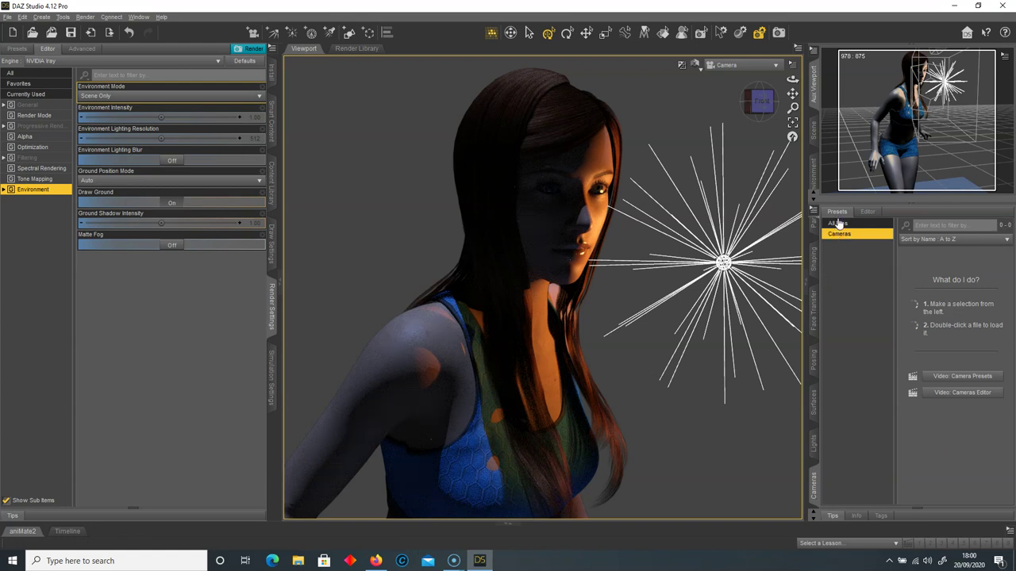
{"action": "left_click", "coordinate": [868, 213]}
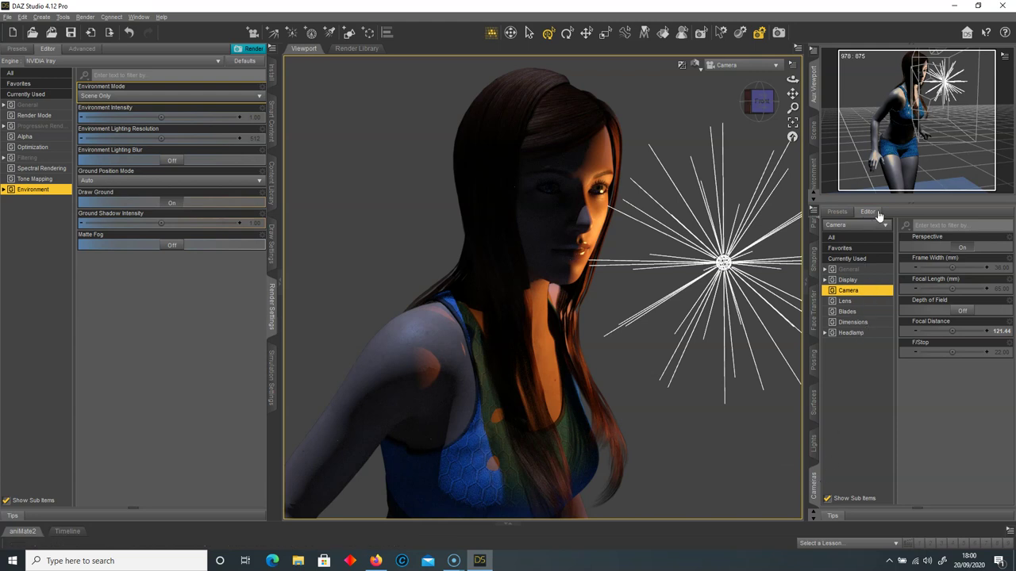
{"action": "left_click", "coordinate": [850, 334]}
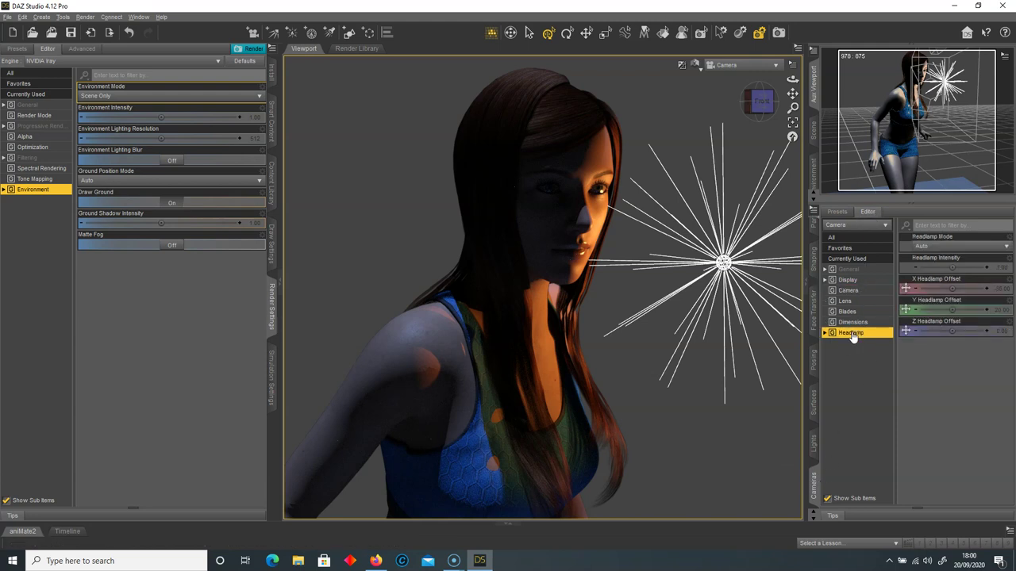
{"action": "left_click", "coordinate": [953, 248]}
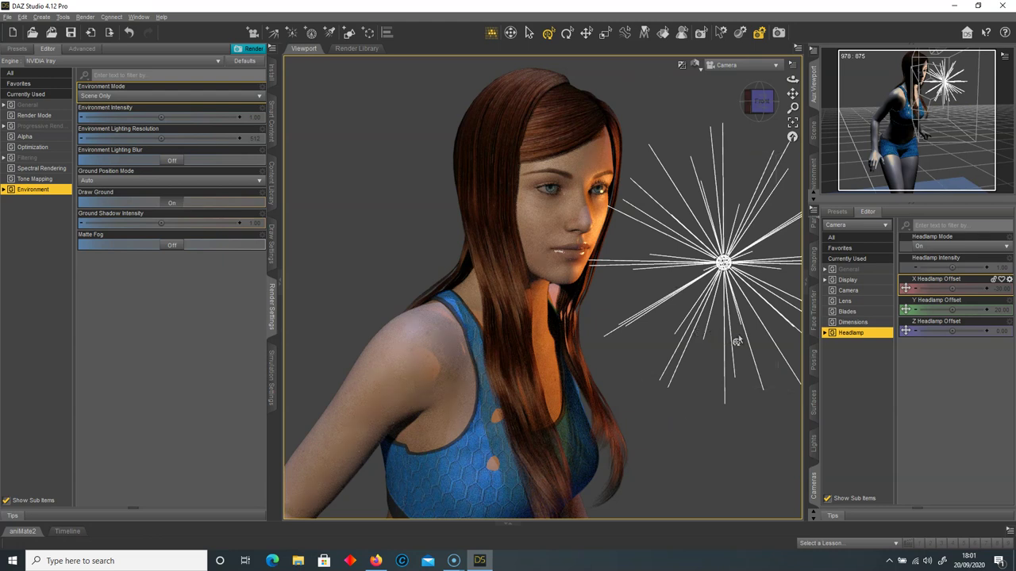
{"action": "left_click", "coordinate": [949, 246]}
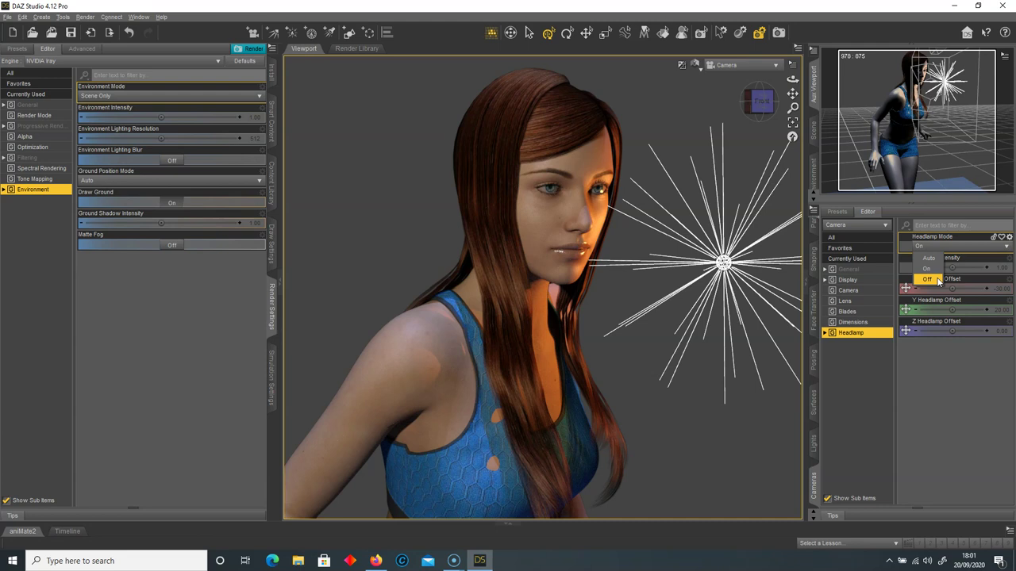
{"action": "left_click", "coordinate": [929, 268]}
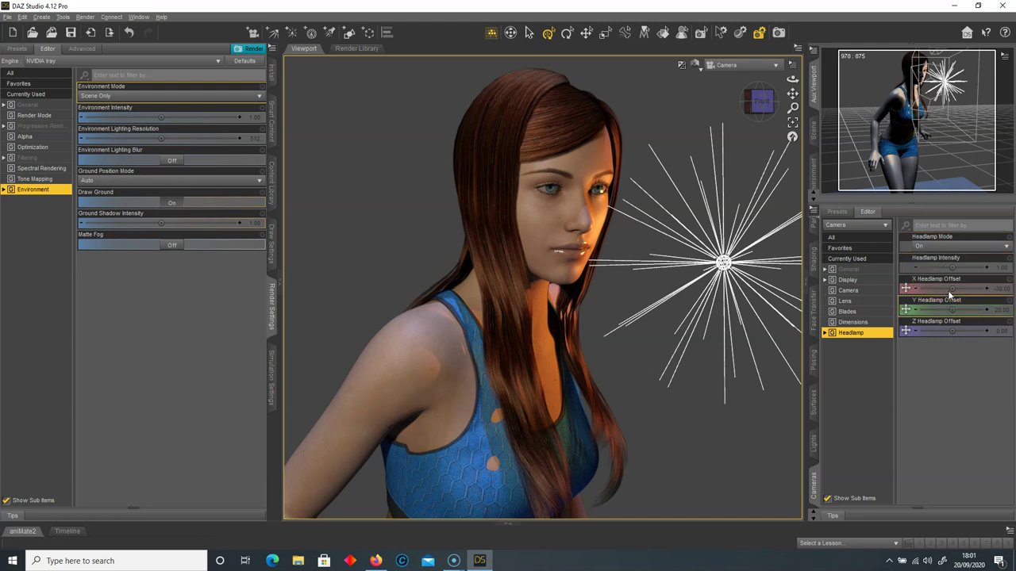
Lower the camera's headlamp intensity to 0
{"action": "left_click_drag", "start_coordinate": [951, 271], "coordinate": [943, 271]}
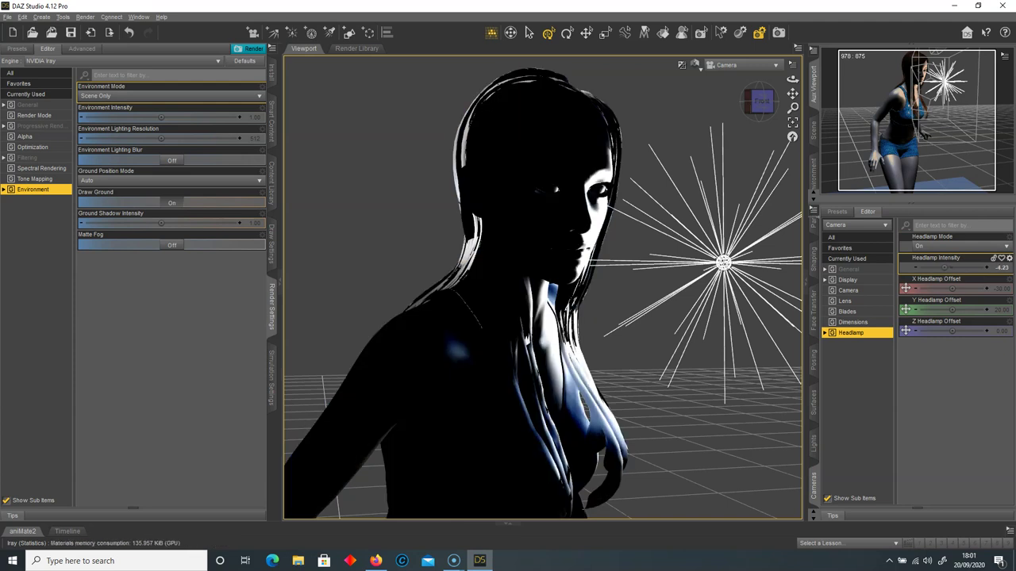
{"action": "left_click", "coordinate": [1002, 269]}
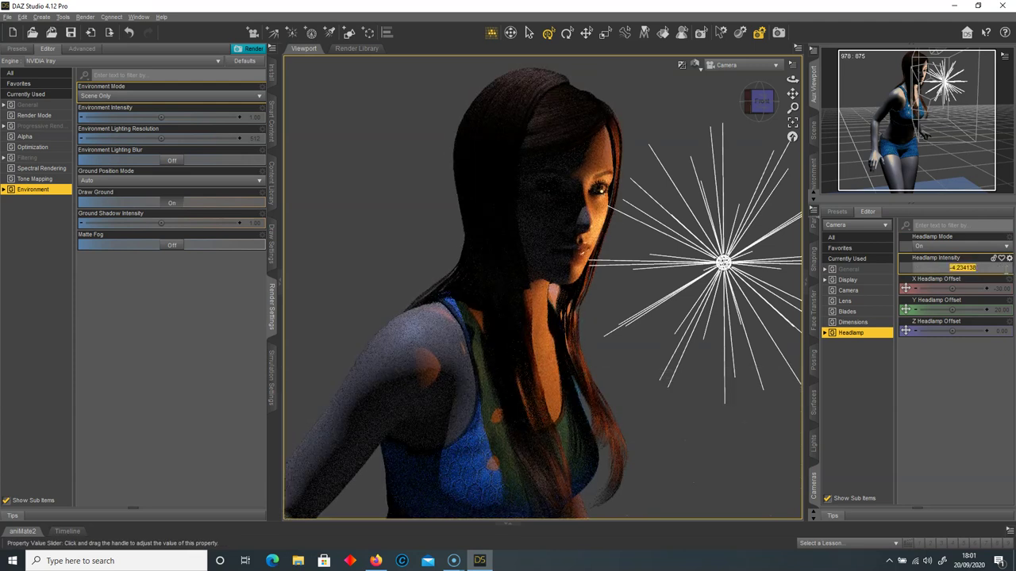
{"action": "type", "text": "0"}
{"action": "key", "text": "Return"}
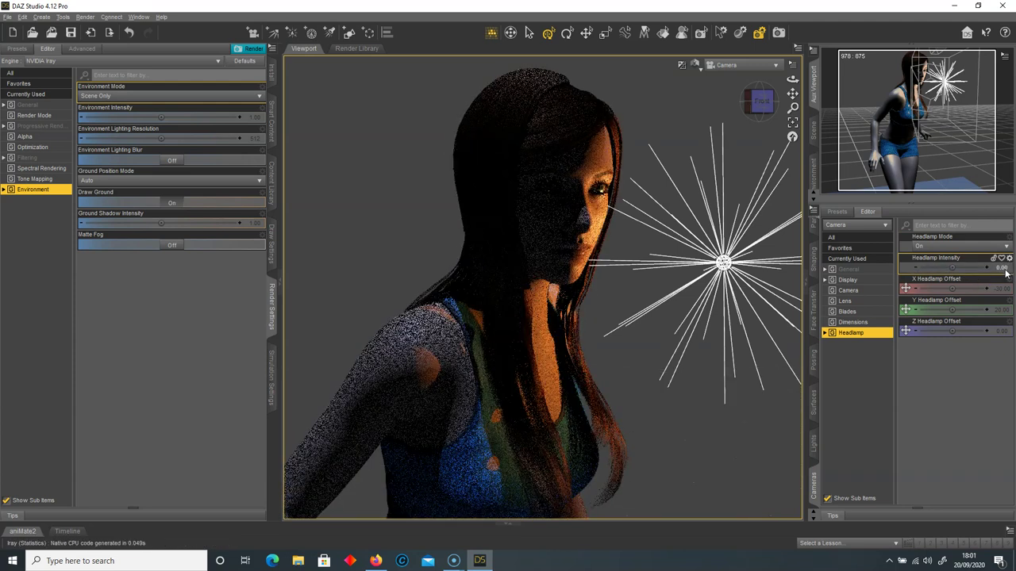
Set the camera's headlamp intensity to 0.2 for a faint fill on the figure
{"action": "left_click", "coordinate": [1006, 272]}
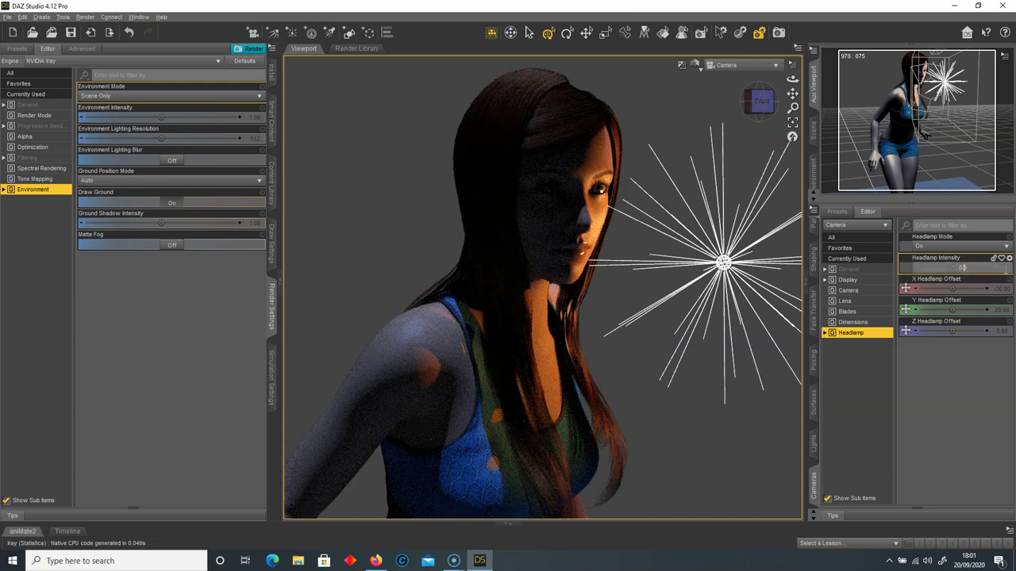
{"action": "type", "text": "0.2"}
{"action": "key", "text": "Return"}
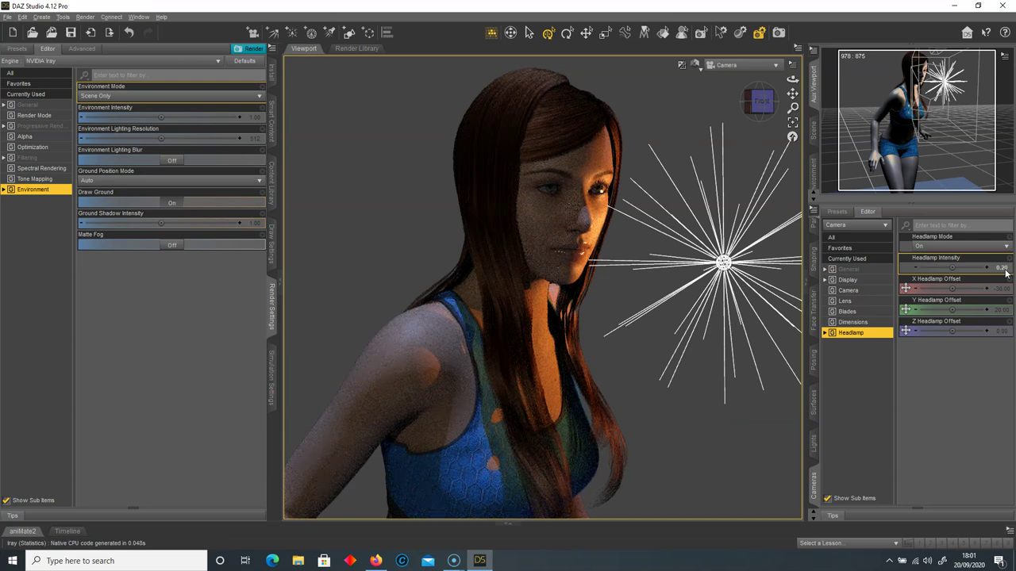
Try a headlamp intensity of 0.3 for the camera and restore it to 0.2
{"action": "left_click", "coordinate": [1004, 272]}
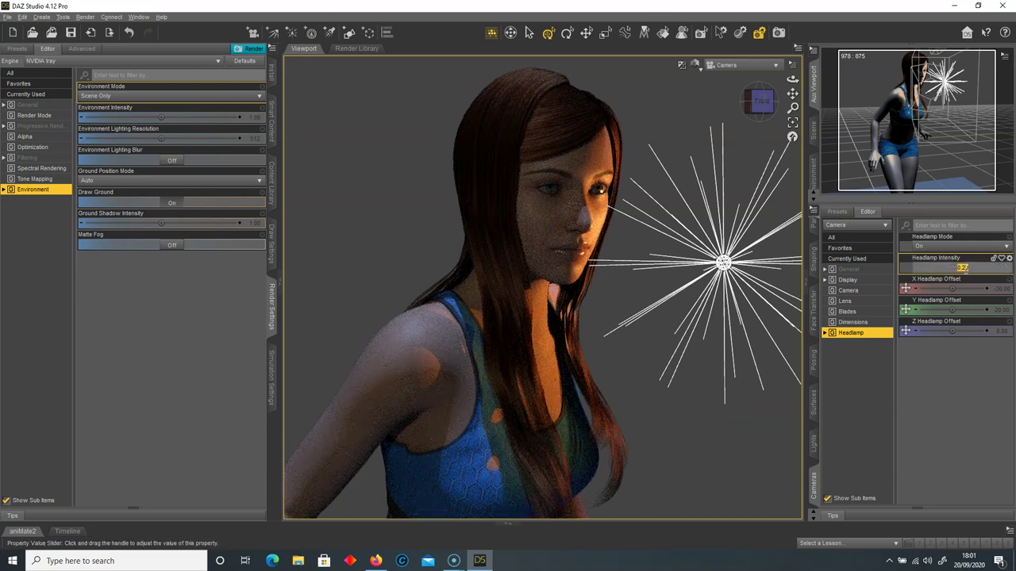
{"action": "type", "text": "0.3"}
{"action": "key", "text": "Return"}
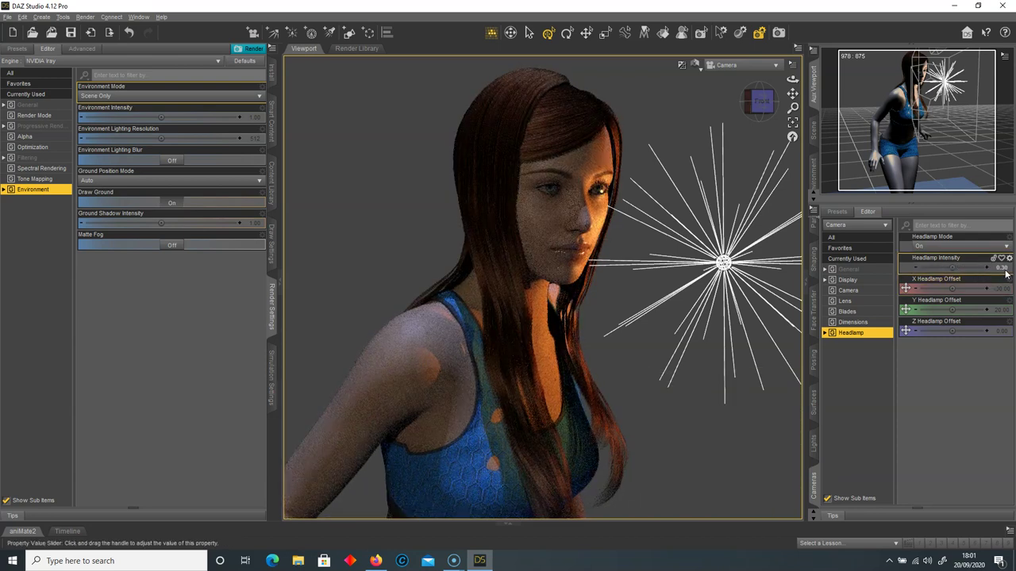
{"action": "left_click", "coordinate": [1004, 270]}
{"action": "left_click", "coordinate": [965, 268]}
{"action": "key", "text": "Return"}
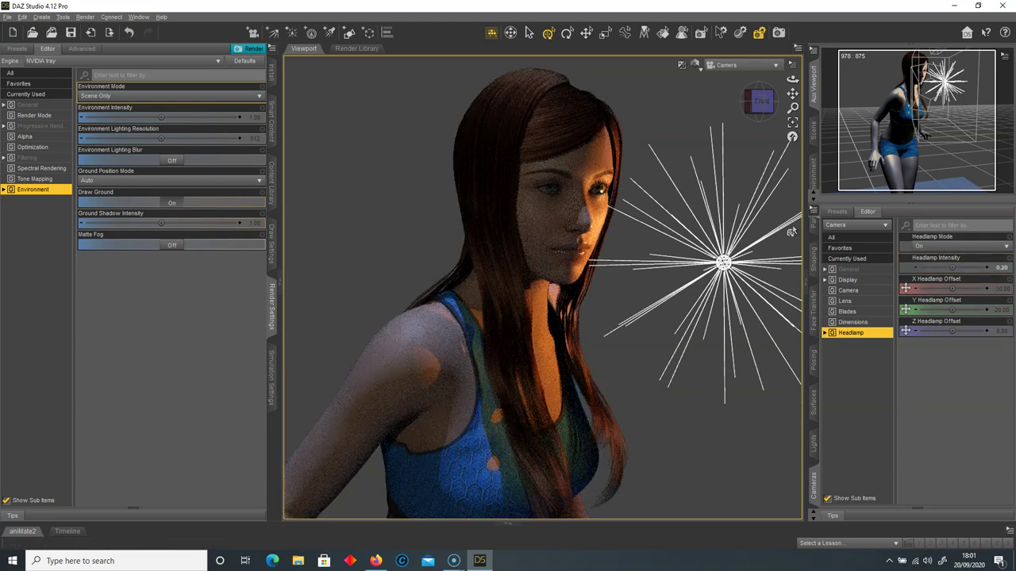
{"action": "left_click_drag", "start_coordinate": [764, 106], "coordinate": [729, 109]}
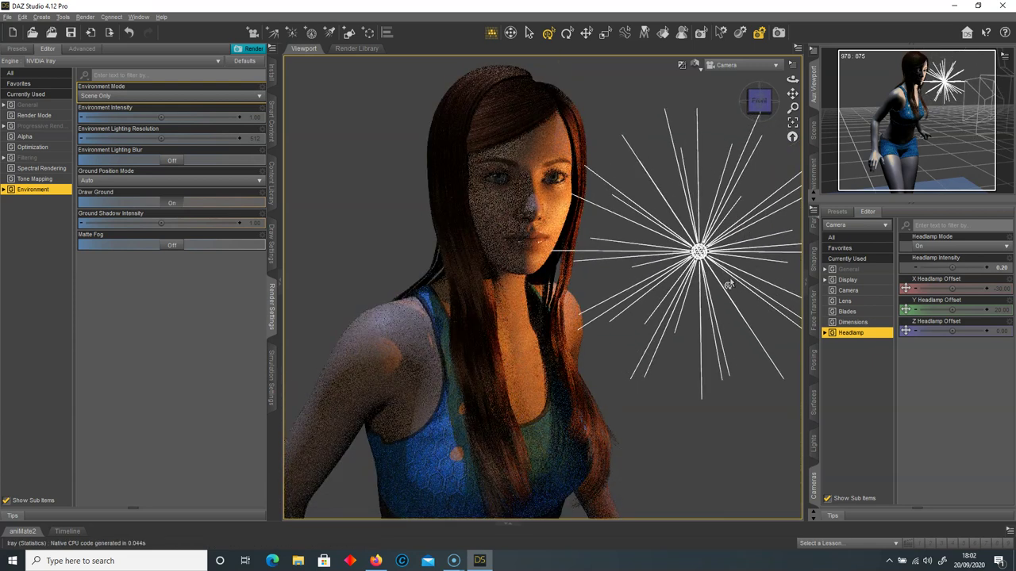
Set the render dimensions to the Widescreen (16:9) preset with a width of 2978 pixels, and render the scene
{"action": "left_click_drag", "start_coordinate": [759, 102], "coordinate": [793, 94]}
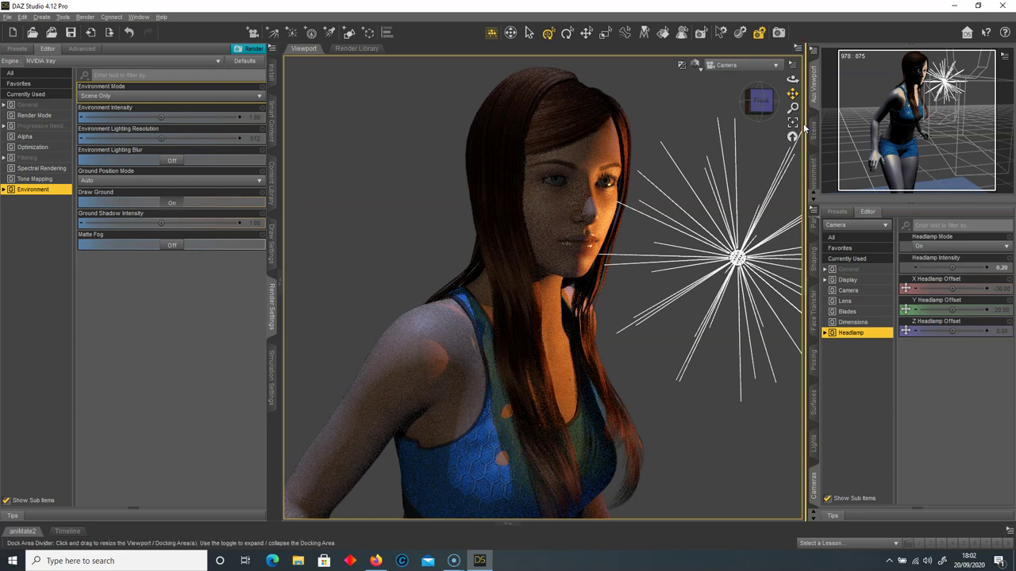
{"action": "left_click_drag", "start_coordinate": [758, 103], "coordinate": [758, 104]}
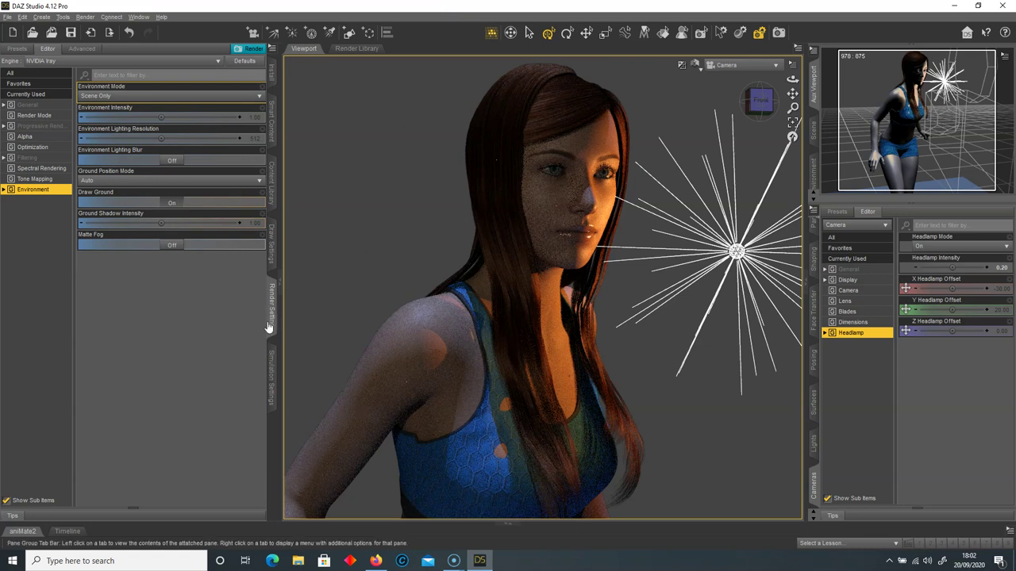
{"action": "left_click", "coordinate": [27, 105]}
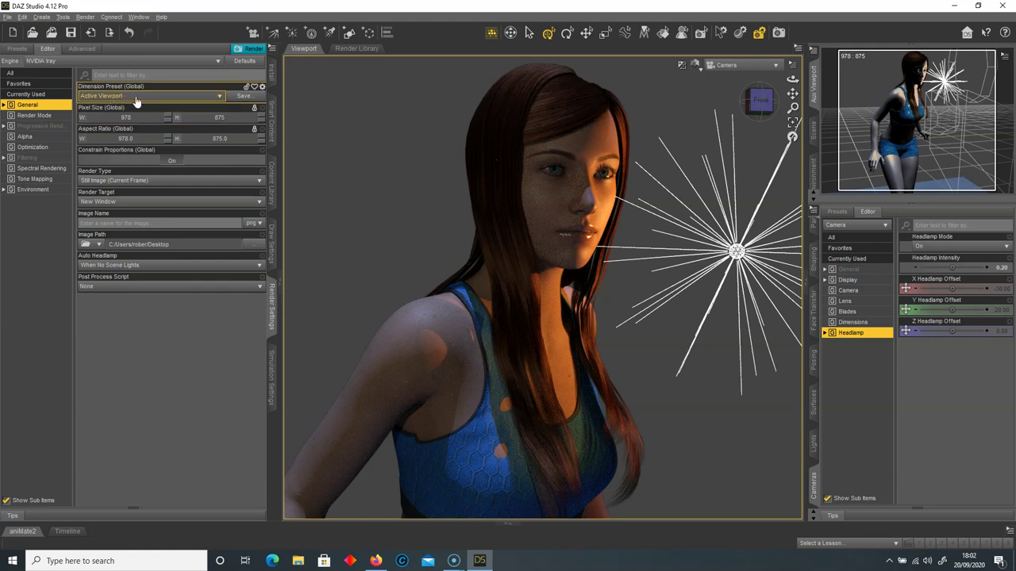
{"action": "left_click", "coordinate": [192, 96]}
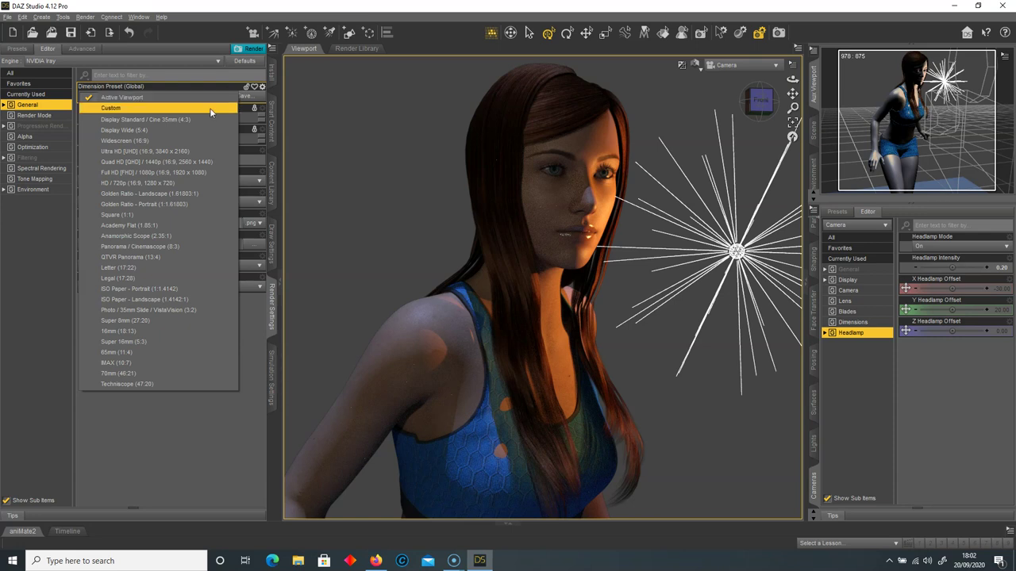
{"action": "left_click", "coordinate": [153, 142]}
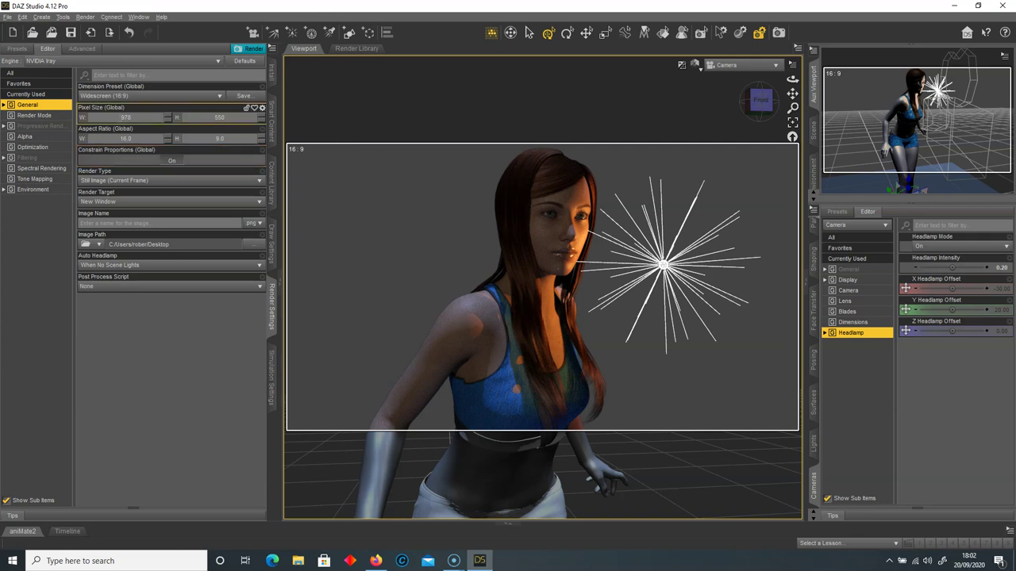
{"action": "type", "text": "2"}
{"action": "key", "text": "Return"}
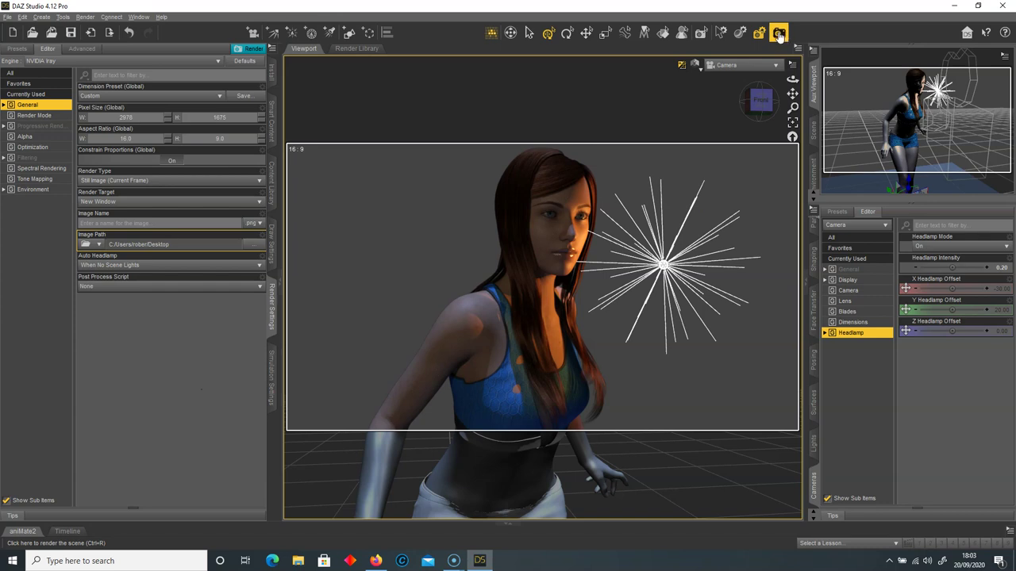
{"action": "left_click", "coordinate": [781, 33]}
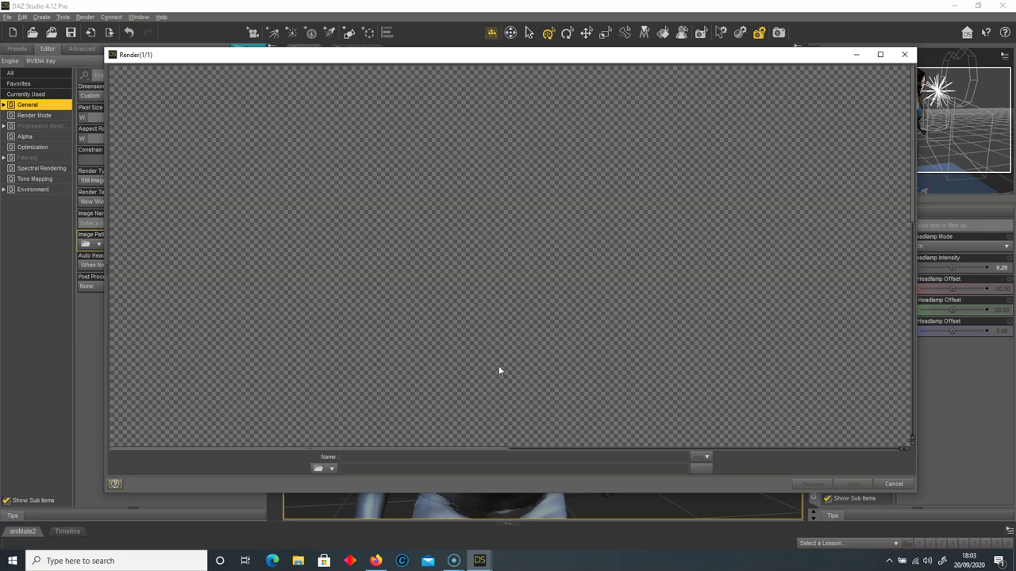
Examine the render of the figure's face, hair, shoulder and top for noise and for the balance of warm and cool light
{"action": "left_click_drag", "start_coordinate": [472, 449], "coordinate": [580, 436]}
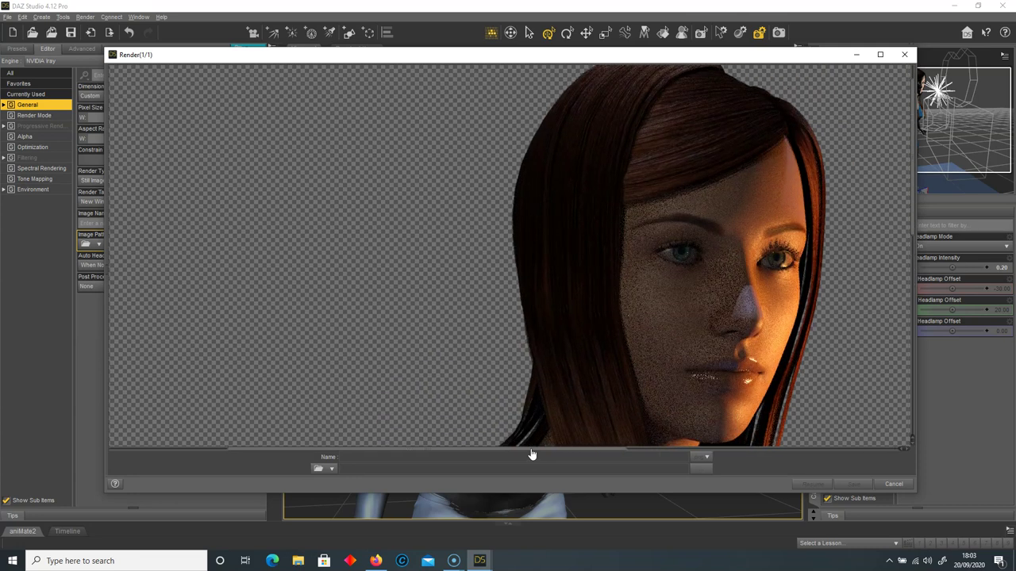
{"action": "left_click_drag", "start_coordinate": [531, 450], "coordinate": [614, 451]}
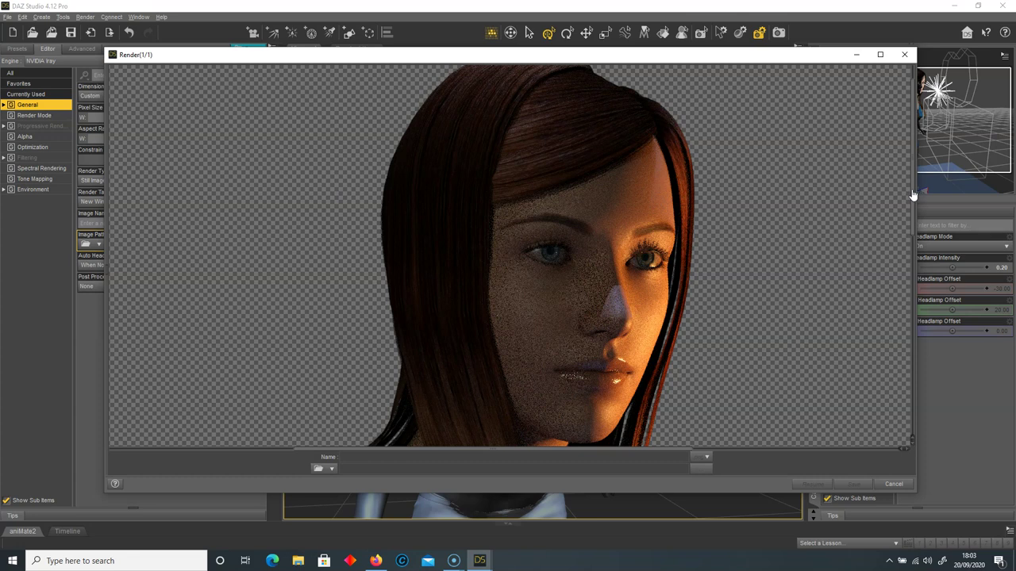
{"action": "scroll", "coordinate": [916, 196], "scroll_direction": "down", "scroll_amount": 1}
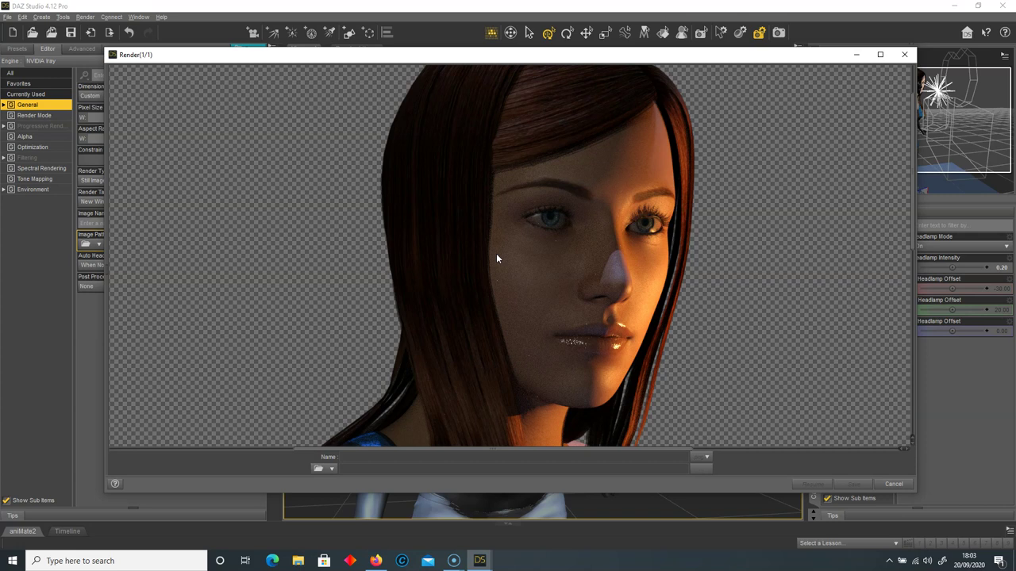
{"action": "scroll", "coordinate": [603, 297], "scroll_direction": "down", "scroll_amount": 6}
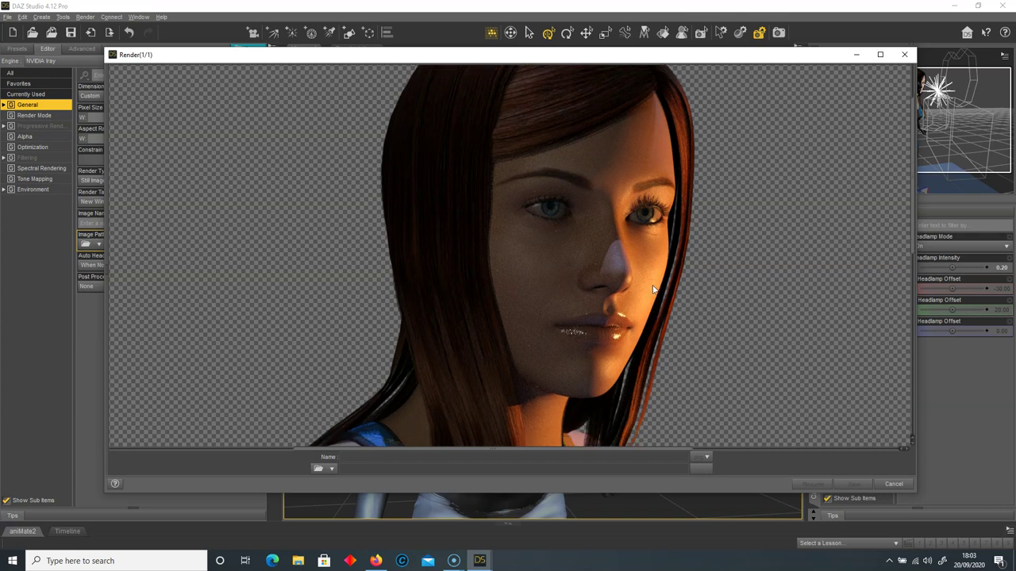
{"action": "scroll", "coordinate": [696, 306], "scroll_direction": "up", "scroll_amount": 6}
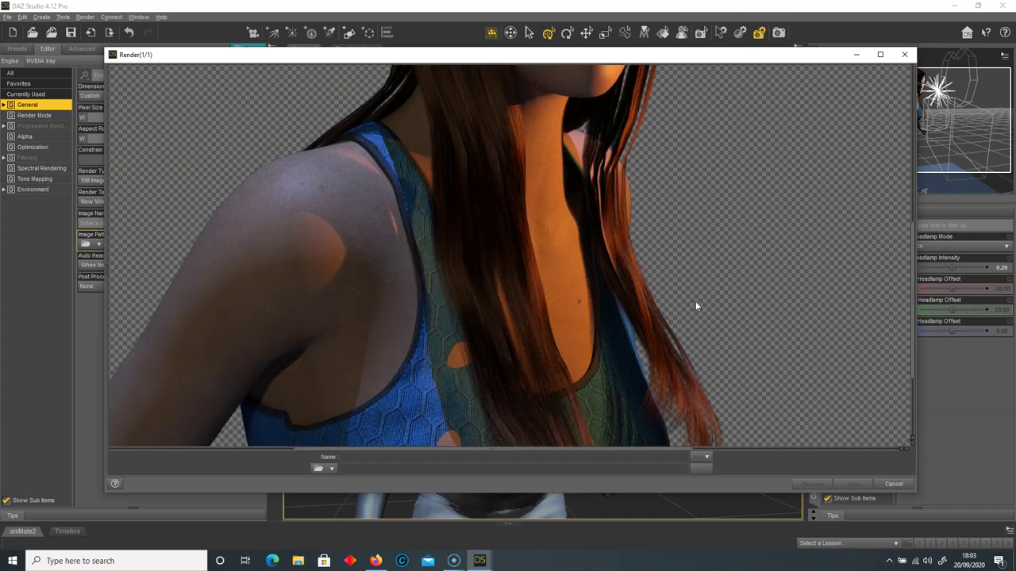
{"action": "scroll", "coordinate": [696, 307], "scroll_direction": "down", "scroll_amount": 6}
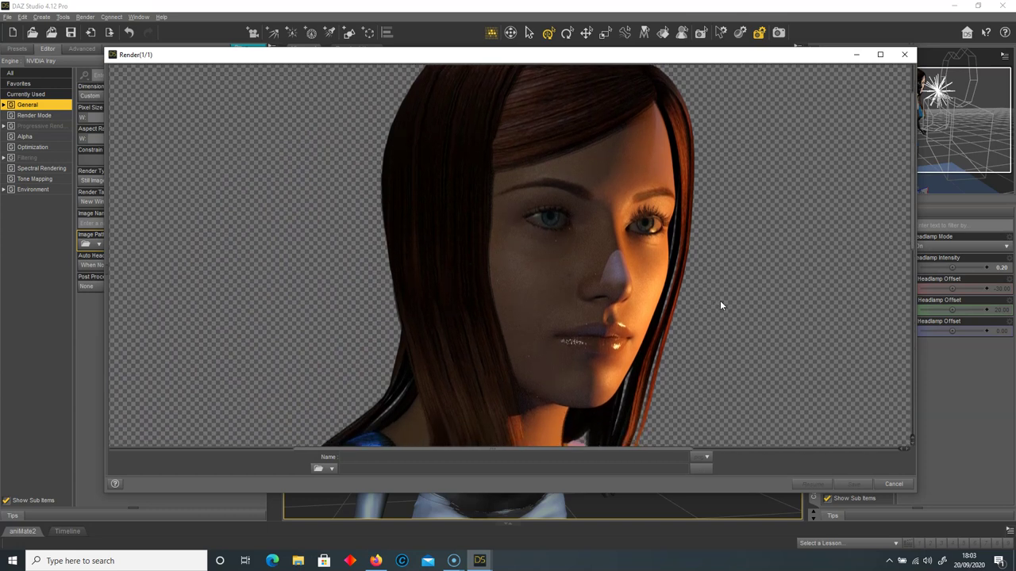
{"action": "scroll", "coordinate": [718, 300], "scroll_direction": "up", "scroll_amount": 1}
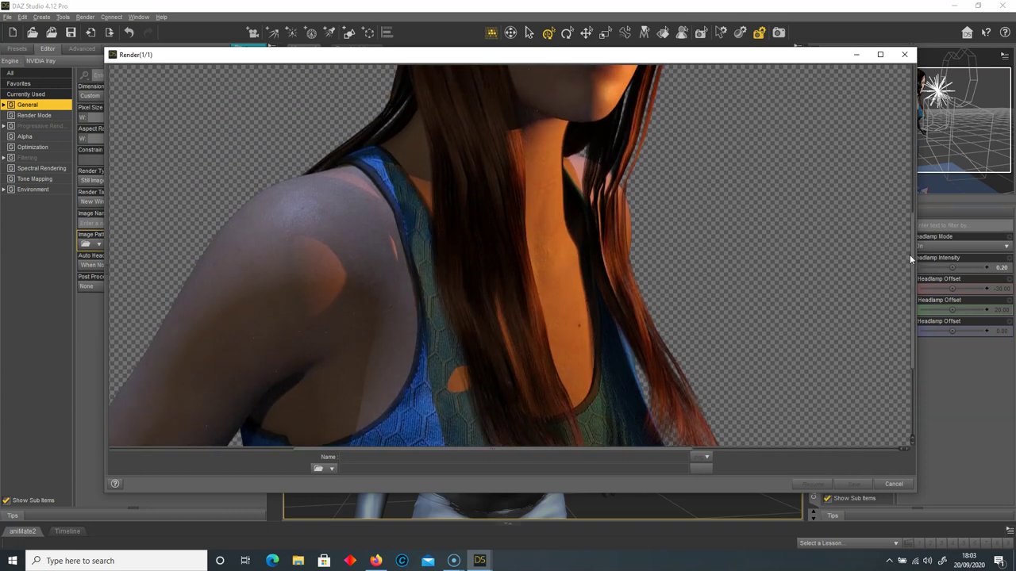
{"action": "left_click_drag", "start_coordinate": [913, 256], "coordinate": [922, 161]}
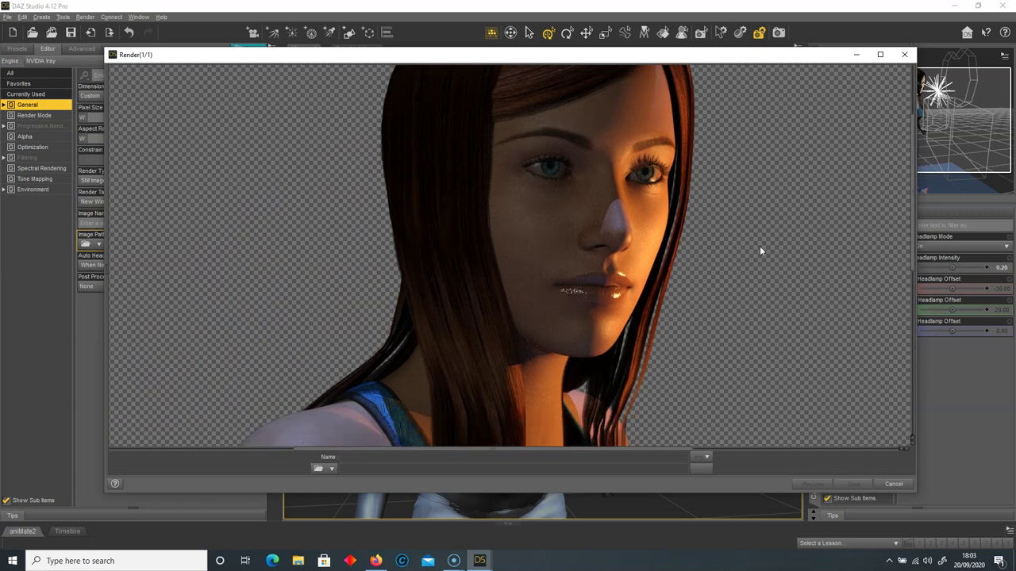
{"action": "scroll", "coordinate": [767, 247], "scroll_direction": "up", "scroll_amount": 1}
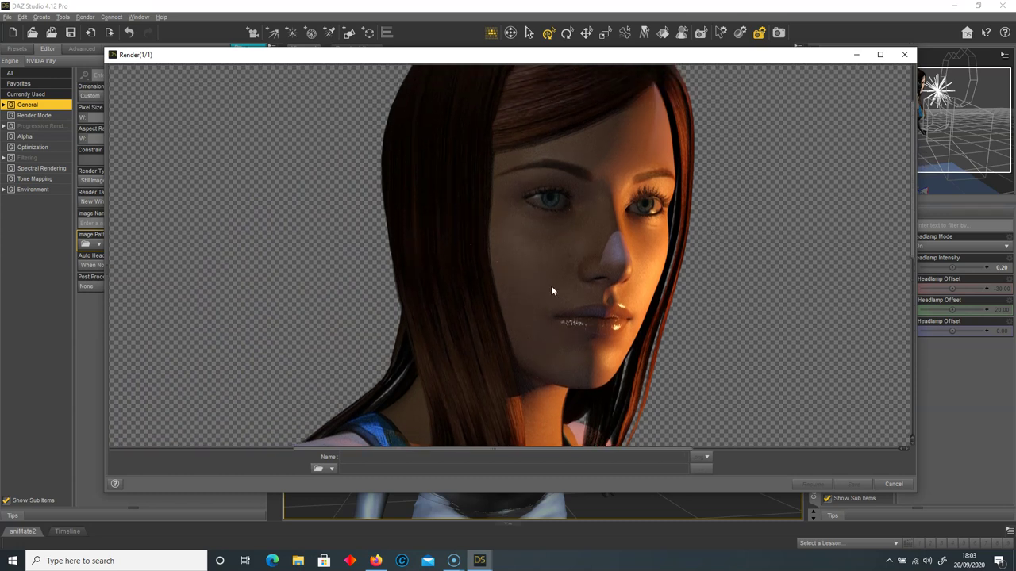